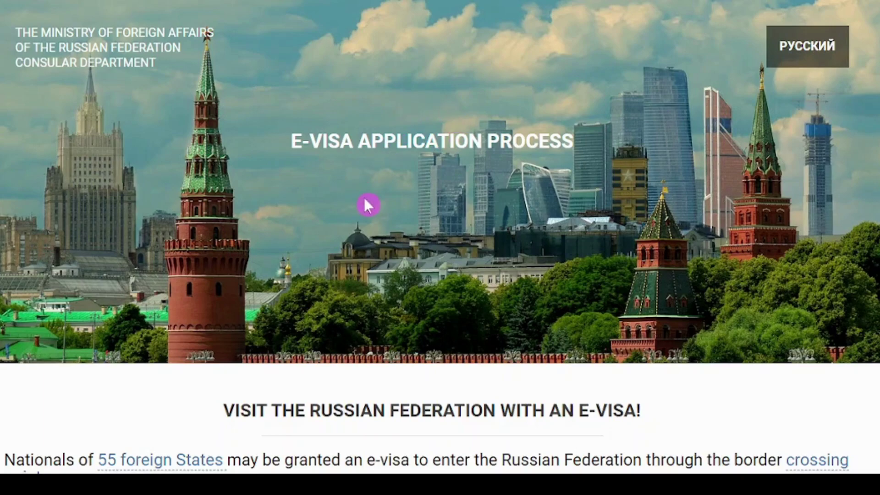
- Review the e-visa introduction and the application process, and open the e-visa application form site
scroll(356, 170, "down", 10)
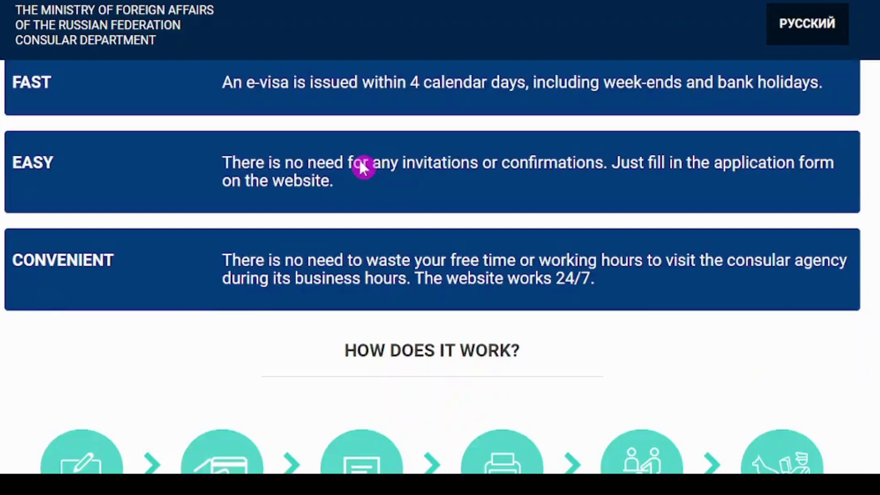
scroll(126, 271, "down", 3)
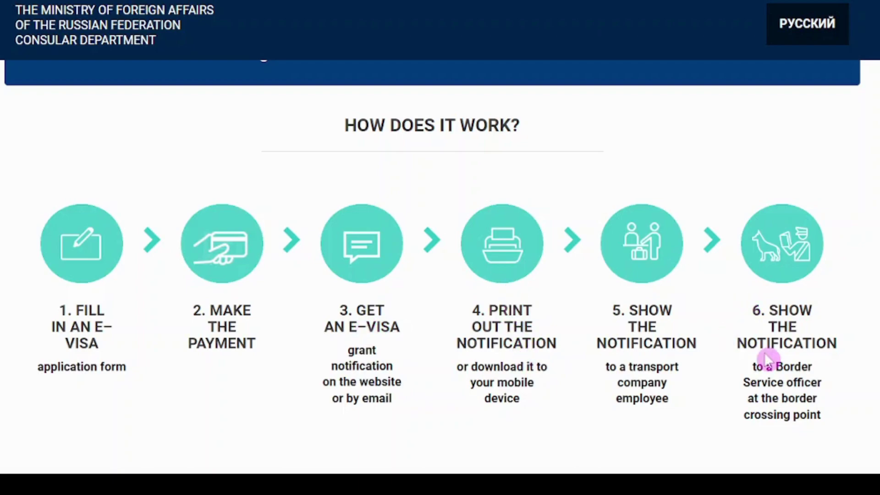
scroll(618, 295, "down", 6)
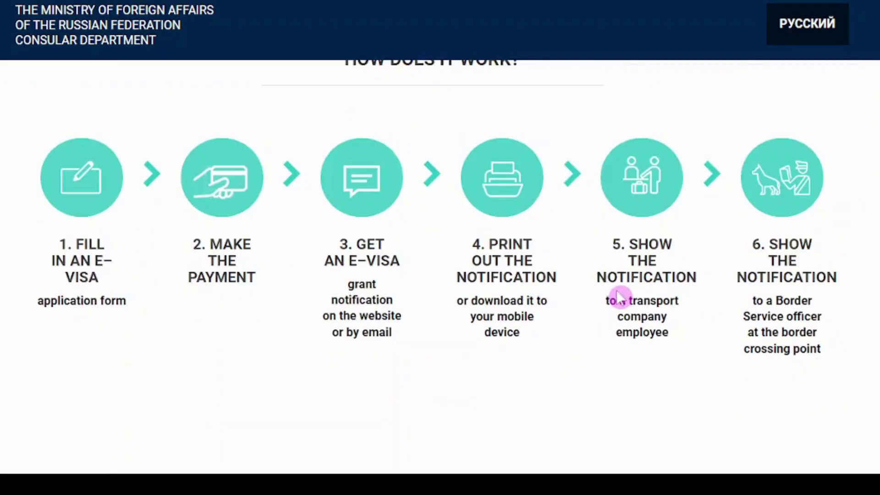
scroll(561, 215, "down", 3)
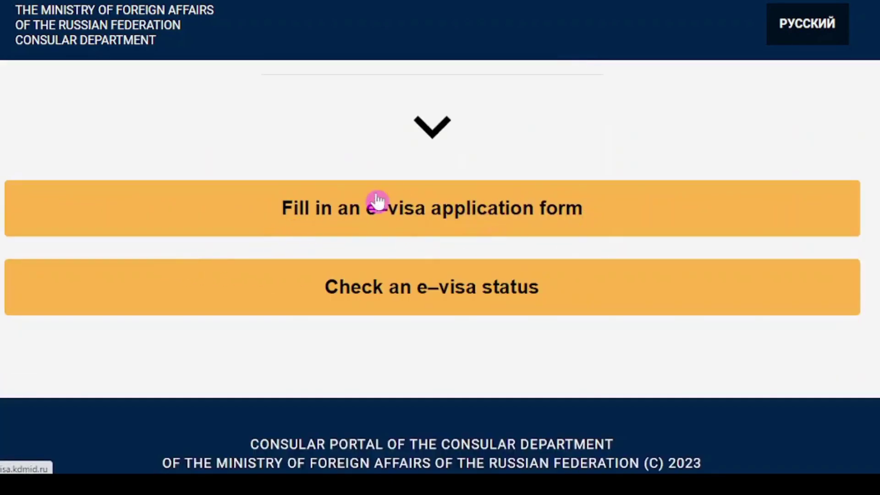
left_click(446, 209)
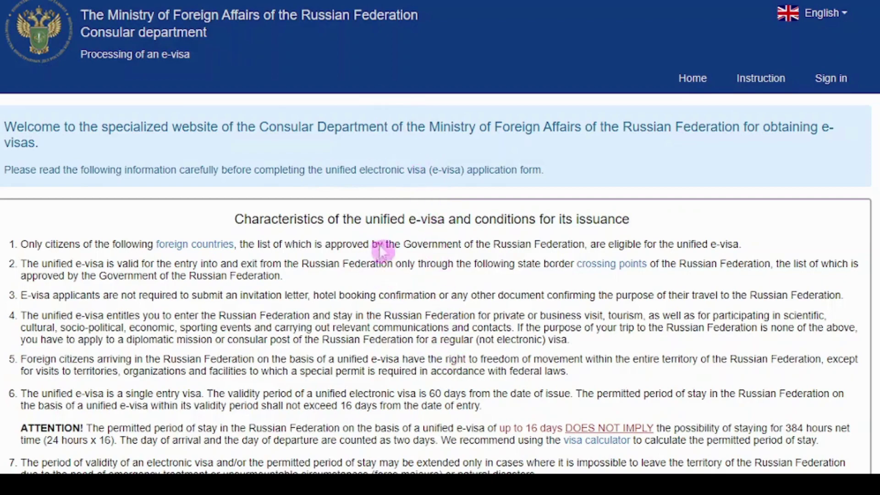
- Read through the conditions for issuing the unified e-visa and the requirements for applying for it
scroll(407, 205, "down", 2)
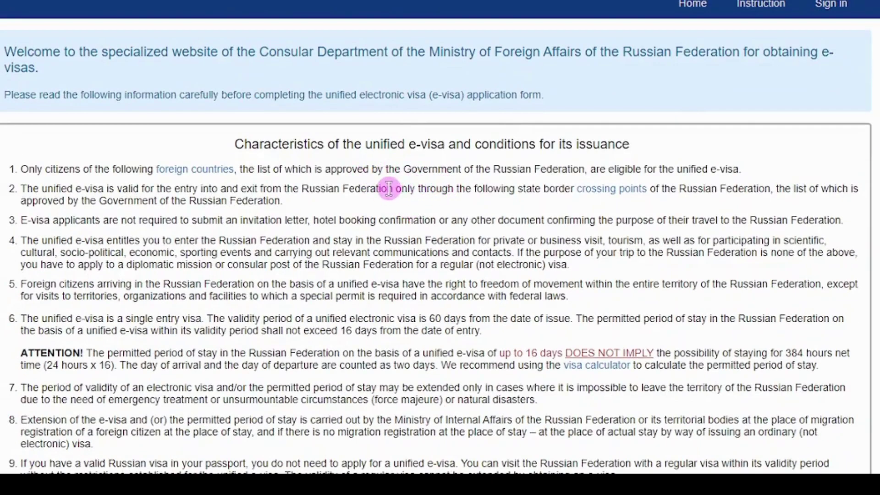
scroll(383, 187, "down", 2)
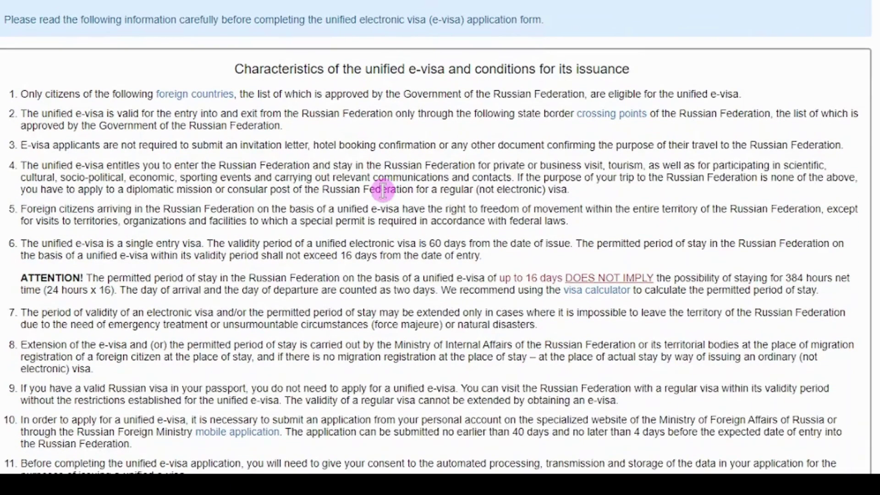
scroll(383, 190, "down", 4)
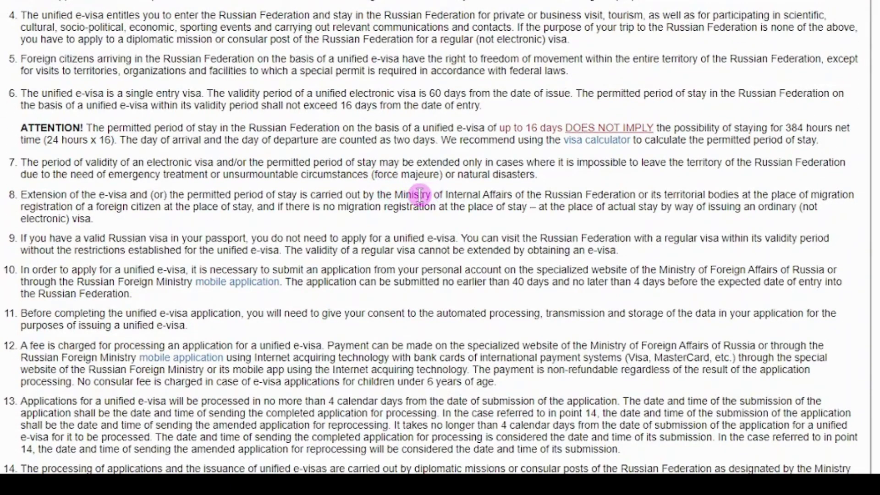
scroll(419, 196, "down", 3)
scroll(419, 195, "down", 1)
scroll(579, 290, "down", 3)
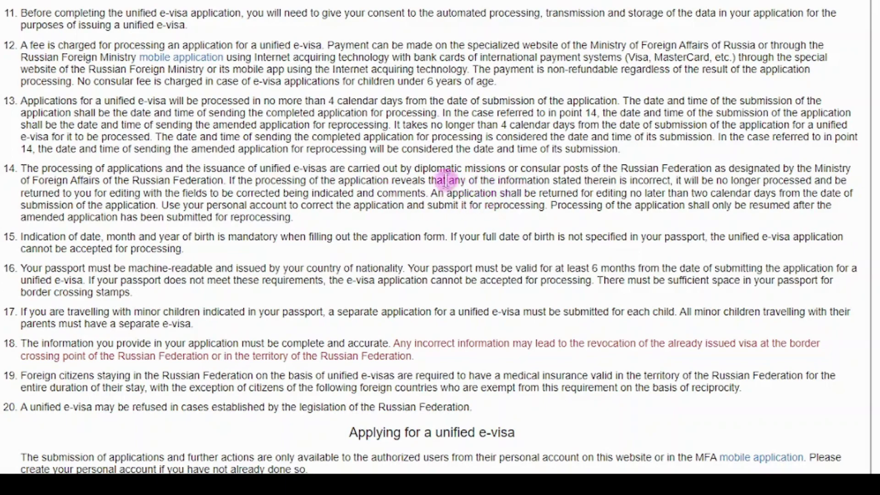
scroll(400, 408, "down", 3)
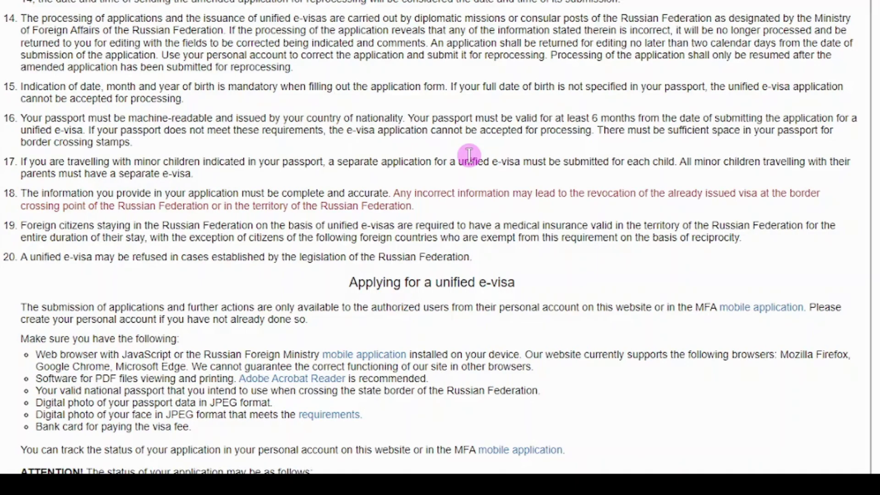
scroll(596, 124, "down", 9)
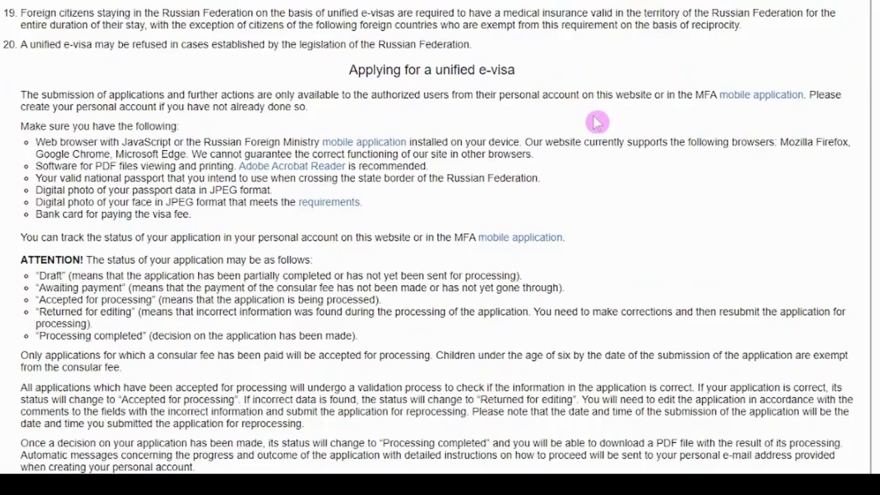
scroll(587, 110, "down", 1)
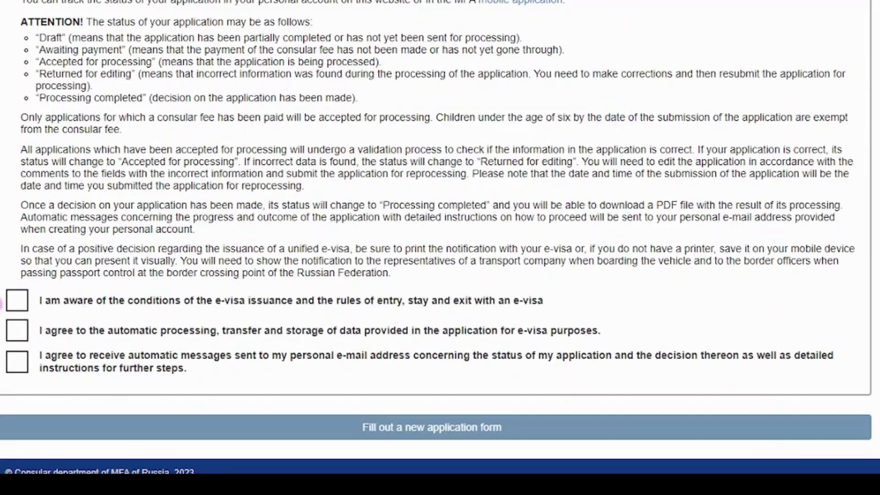
- Accept the issuance conditions, data processing and automatic message consents, and start filling out a new application form
left_click(16, 300)
left_click(21, 331)
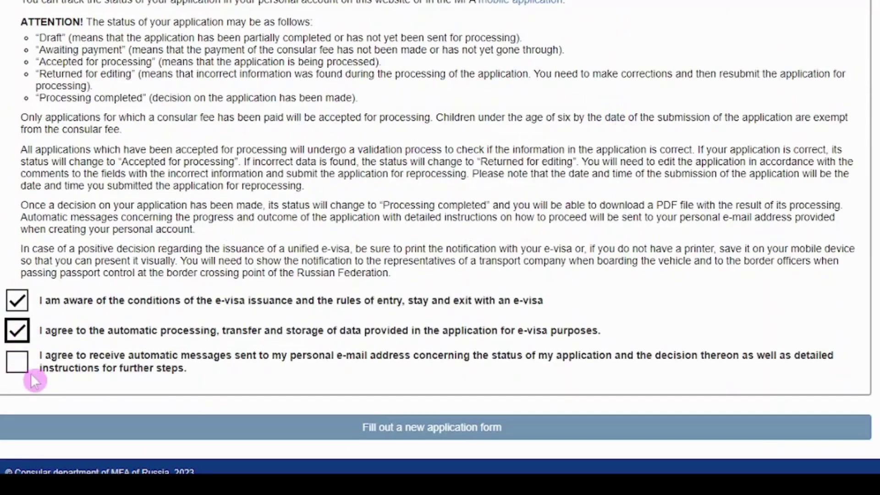
left_click(16, 364)
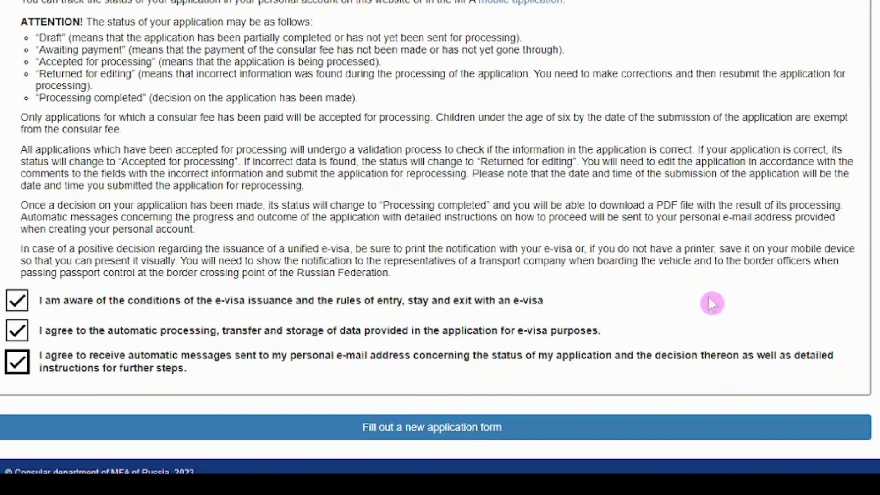
scroll(578, 368, "down", 1)
left_click(437, 420)
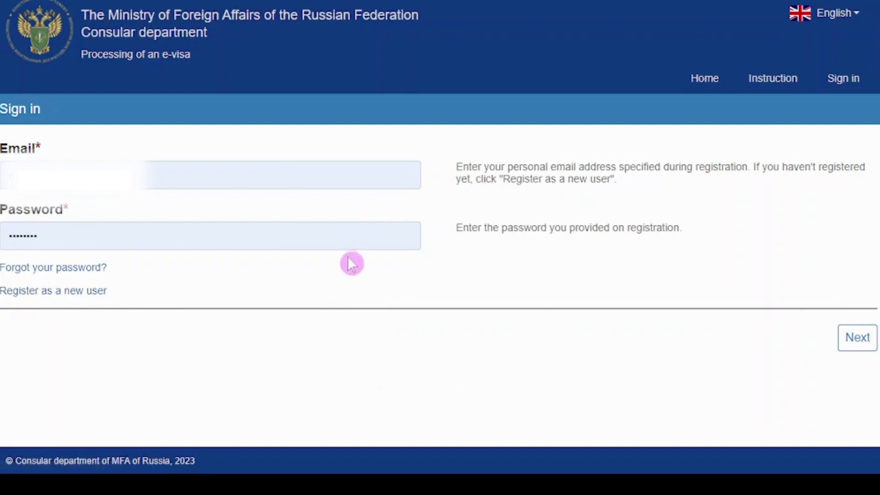
- Sign in to the account, apply for a new e-visa from the personal account, and continue to the Photos section
left_click(850, 342)
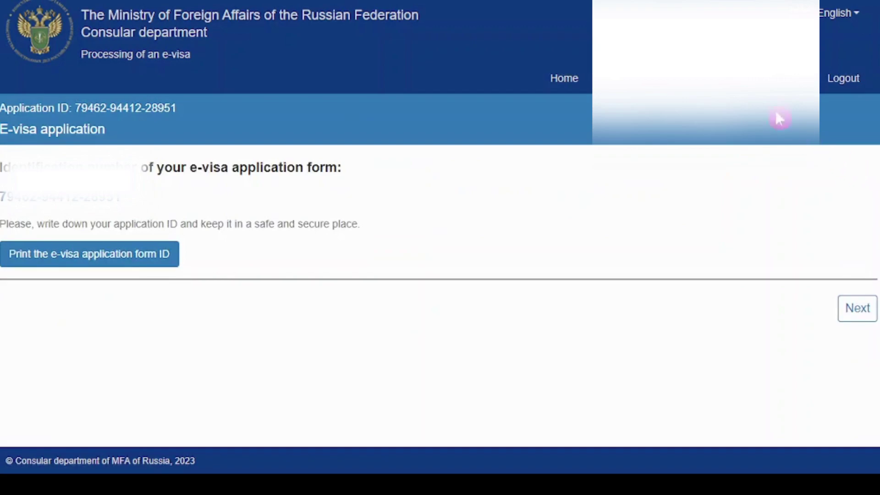
left_click(722, 106)
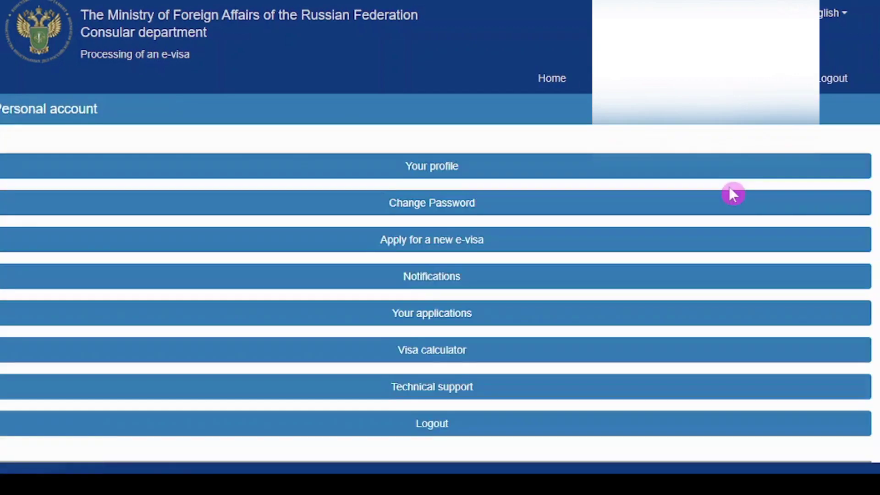
scroll(530, 261, "down", 1)
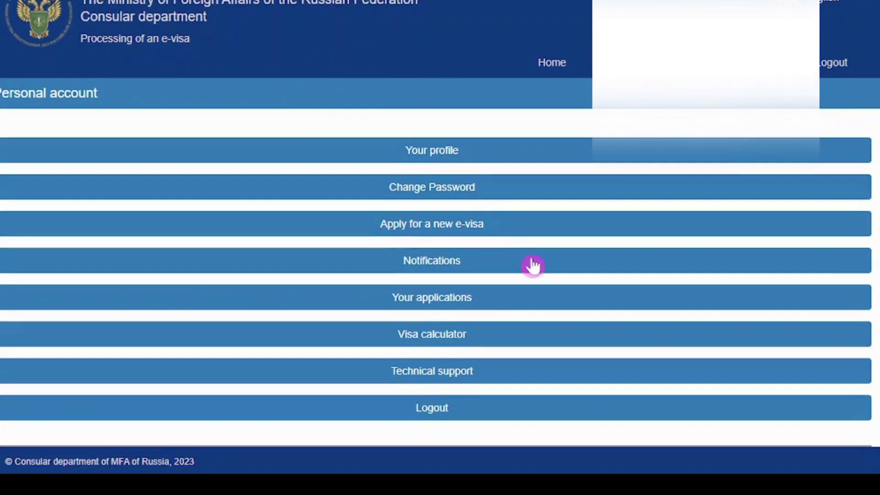
left_click(434, 232)
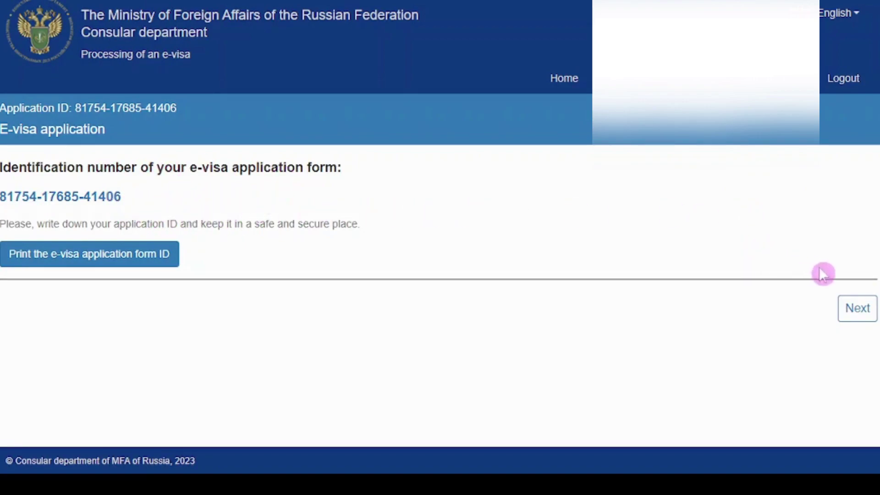
left_click(854, 314)
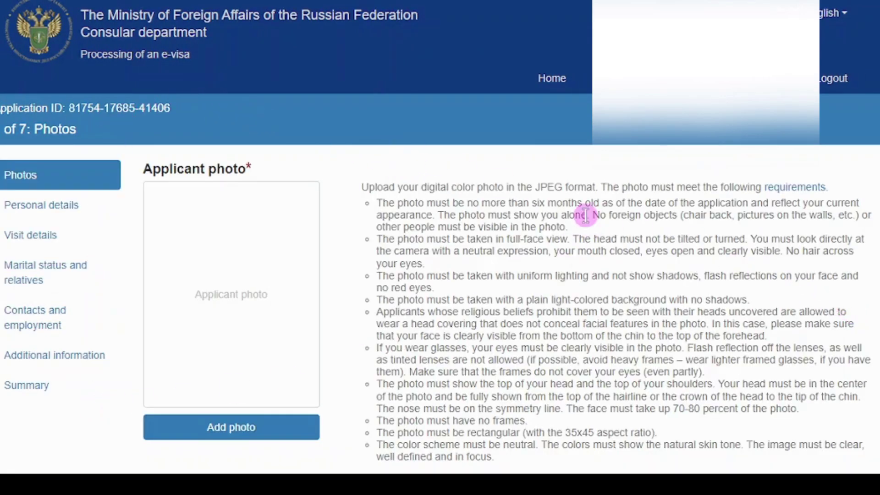
- Add an applicant photo by choosing the portrait image file from the computer
scroll(582, 213, "down", 2)
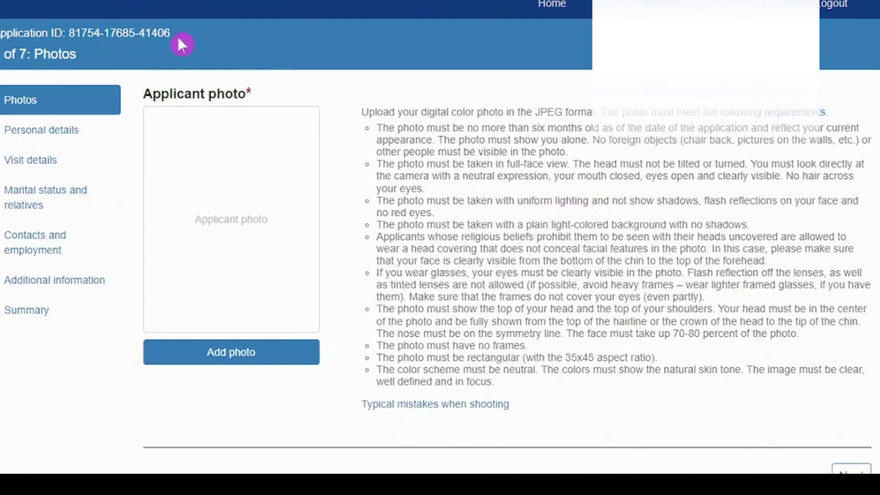
scroll(348, 372, "down", 2)
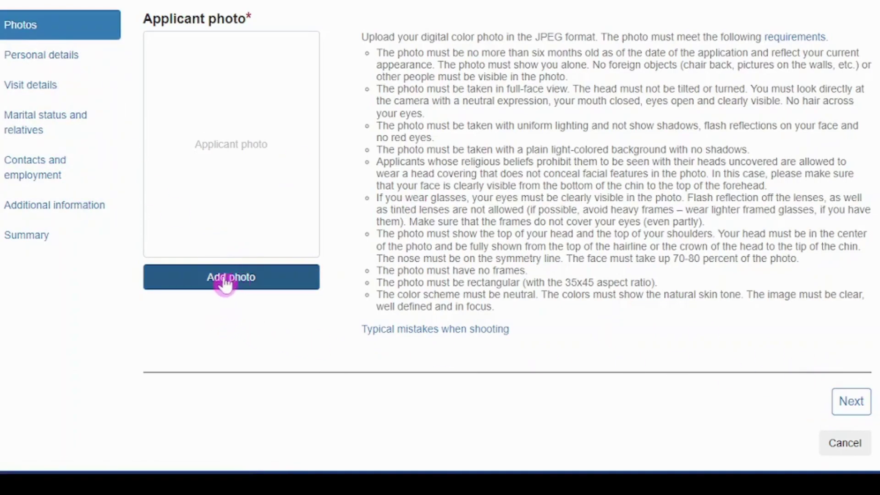
left_click(211, 284)
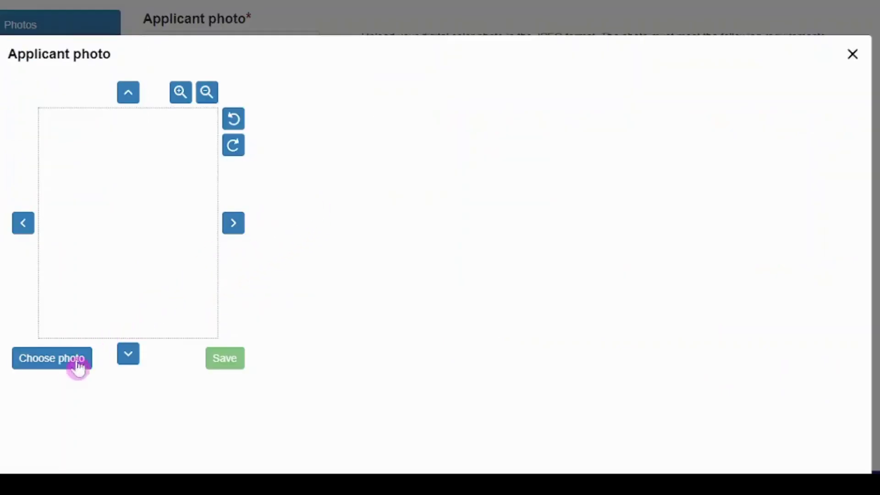
left_click(73, 360)
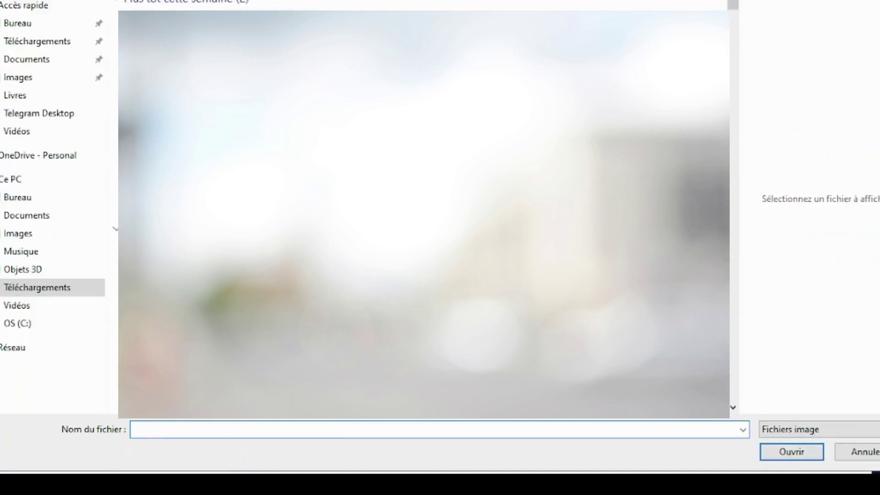
left_click(781, 454)
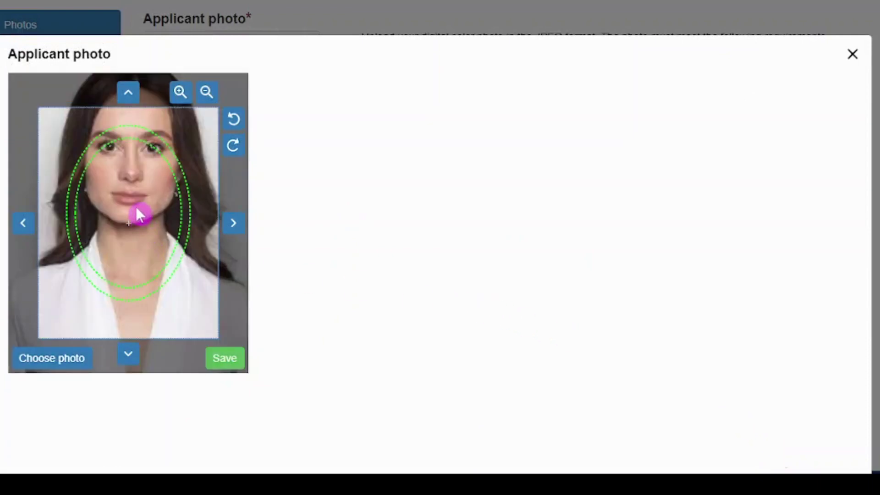
- Scale and reposition the portrait until the face fits between the green oval guides, and save the applicant photo
left_click(206, 91)
left_click(206, 91)
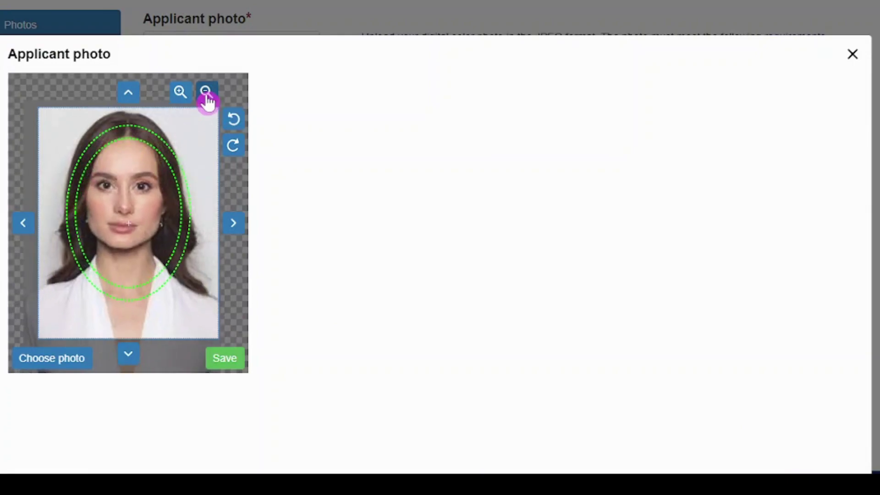
left_click_drag(183, 173, 186, 183)
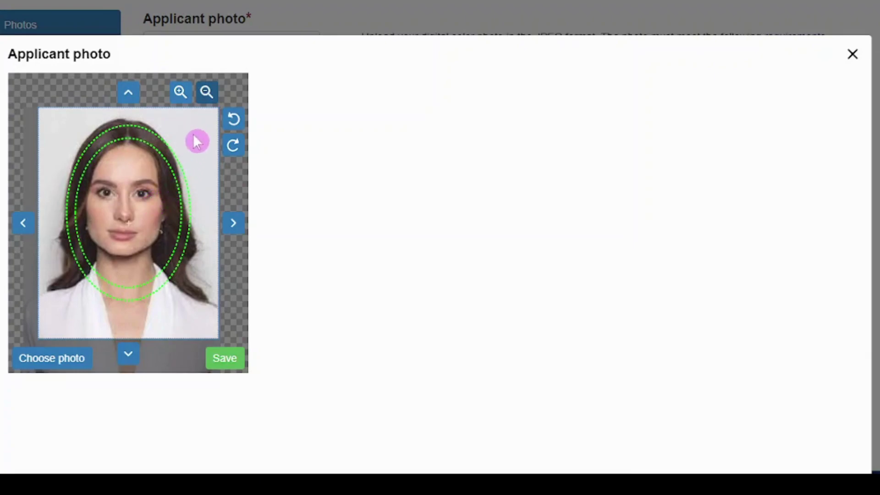
left_click(209, 94)
left_click(209, 94)
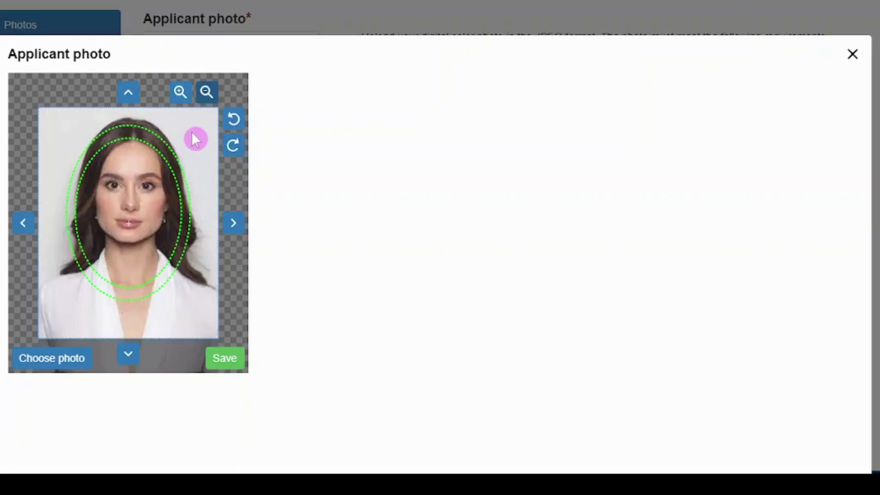
left_click(180, 92)
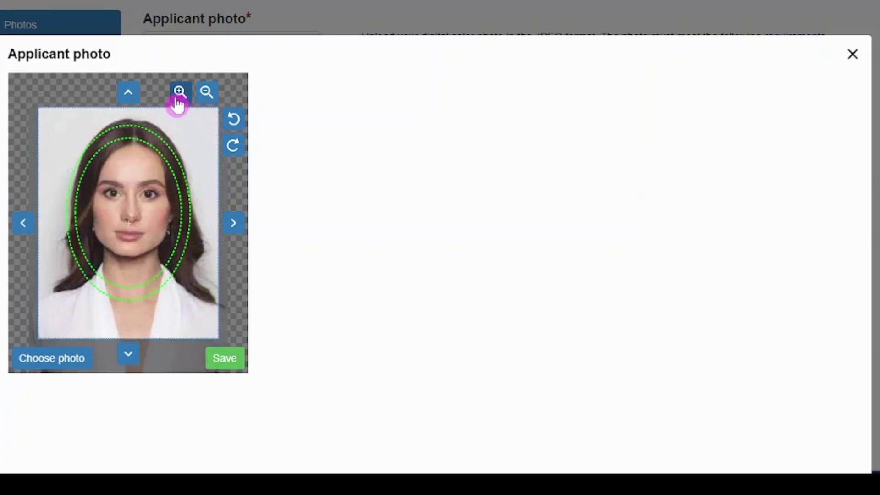
left_click(180, 91)
left_click_drag(198, 148, 198, 182)
left_click(140, 118)
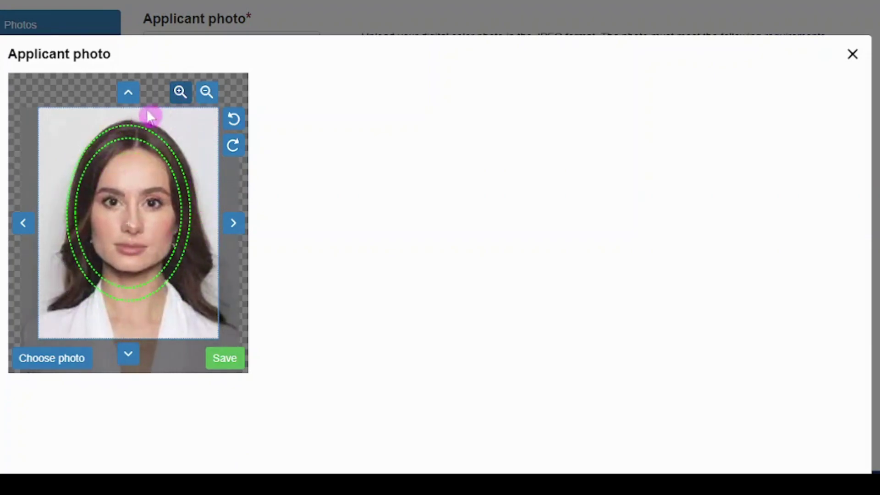
mouse_move(192, 150)
left_mouse_down()
mouse_move(183, 149)
mouse_move(153, 245)
left_mouse_up()
left_click(180, 92)
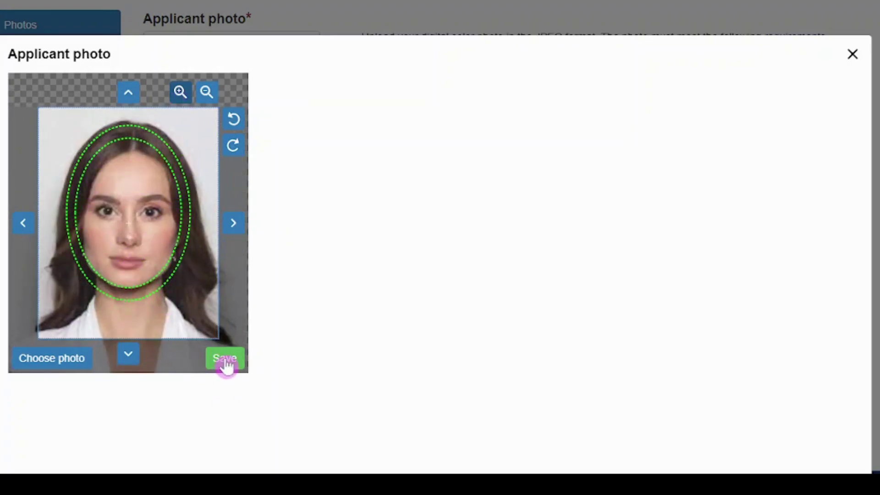
left_click(225, 366)
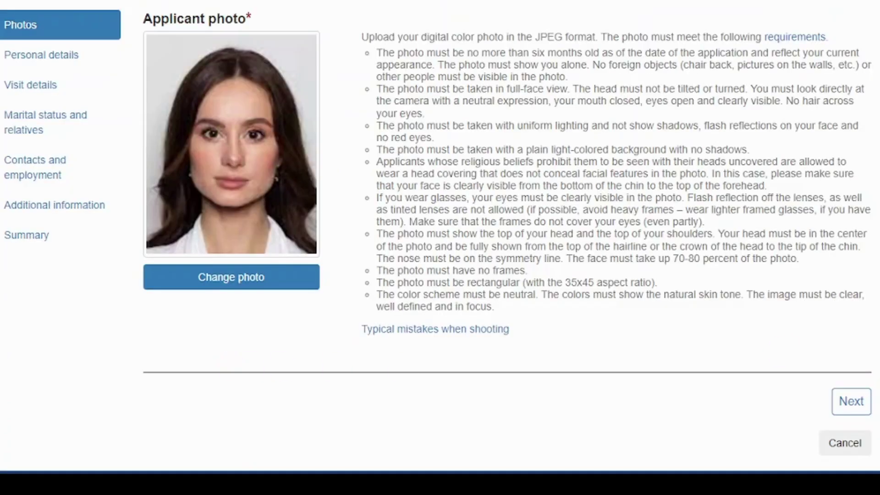
- Continue to the Personal details section and set the nationality to France
left_click(851, 402)
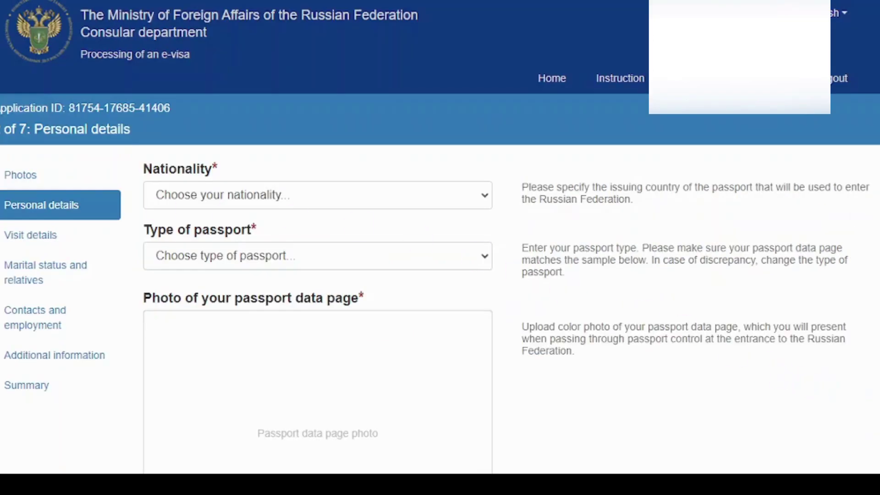
scroll(762, 173, "down", 2)
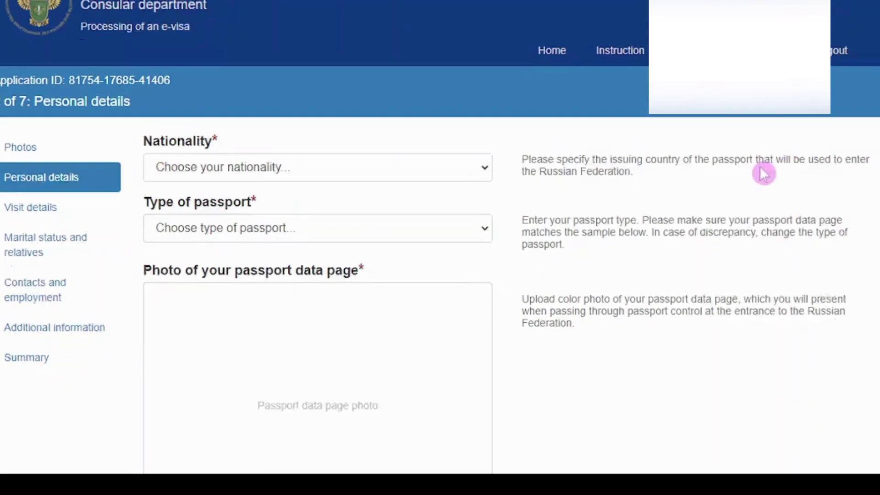
left_click(365, 131)
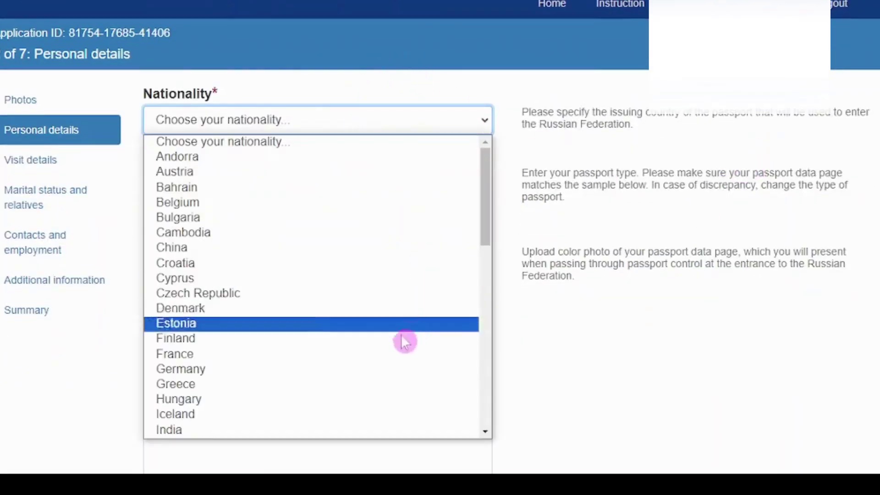
left_click(316, 355)
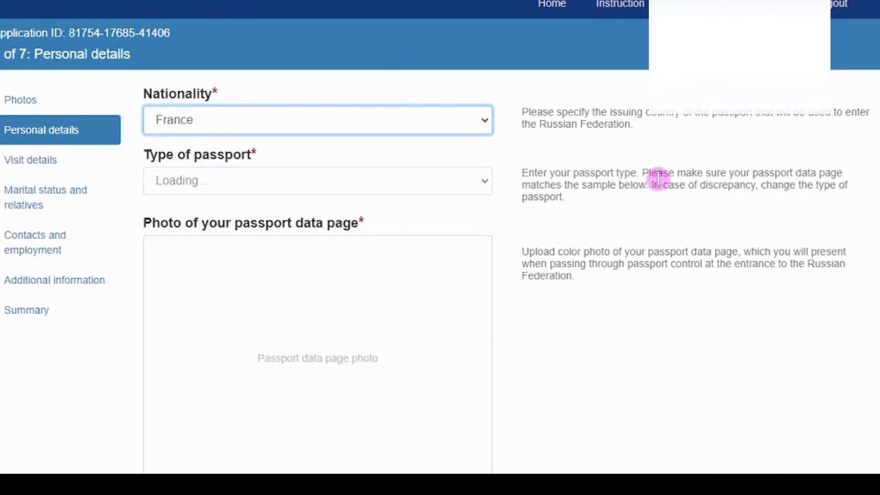
- Set the type of passport to Passport 2019, keeping France as the nationality
scroll(654, 210, "down", 2)
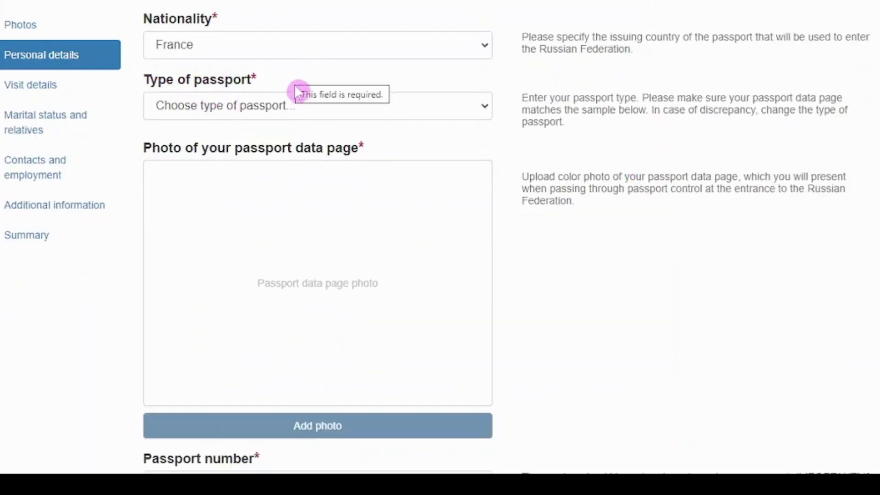
left_click(229, 47)
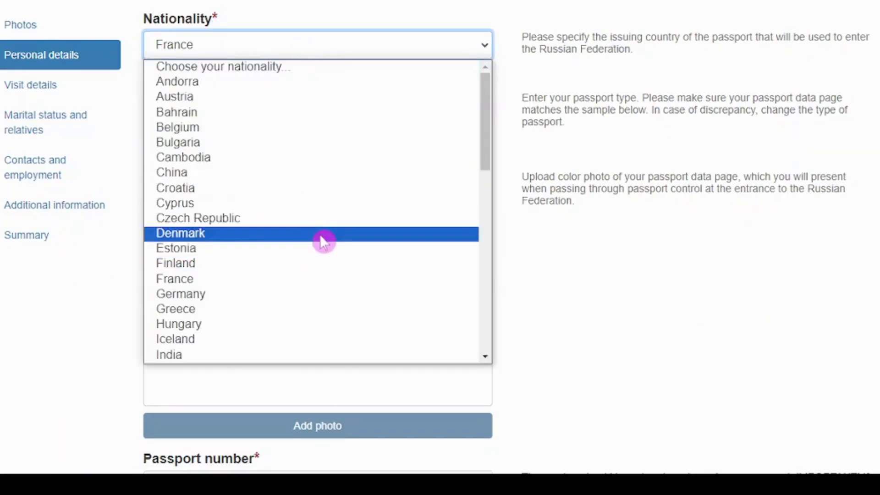
left_click(298, 22)
left_click(314, 108)
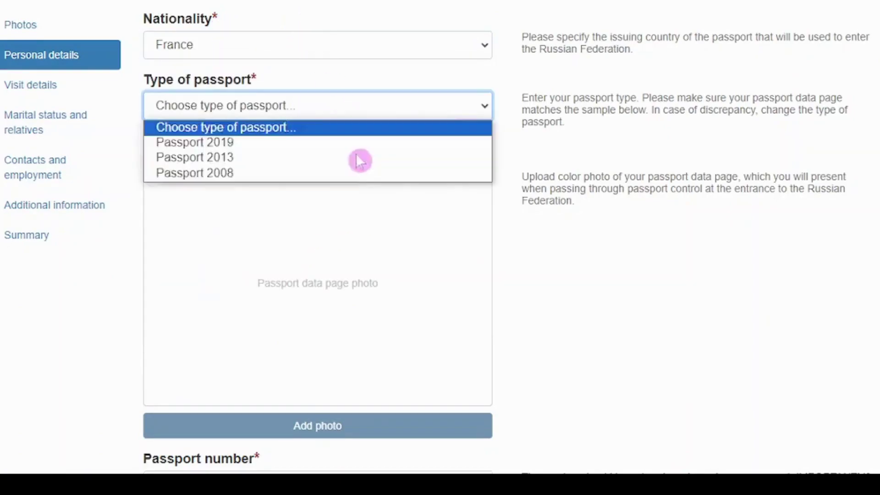
left_click(364, 146)
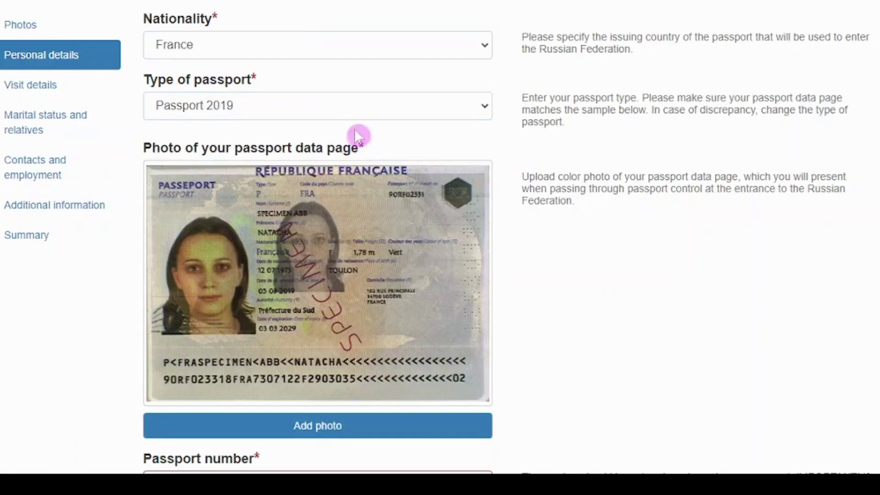
- Add a photo of the passport data page by choosing the image file Passeport from the computer
scroll(318, 210, "down", 2)
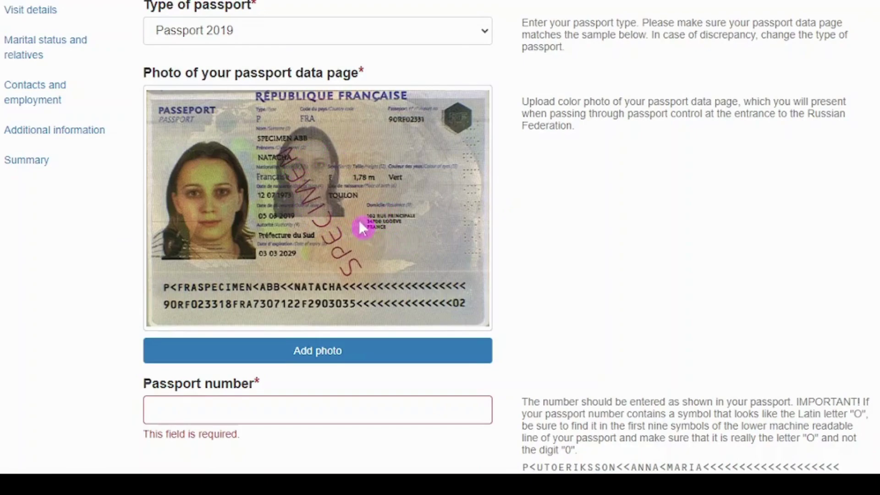
left_click(191, 351)
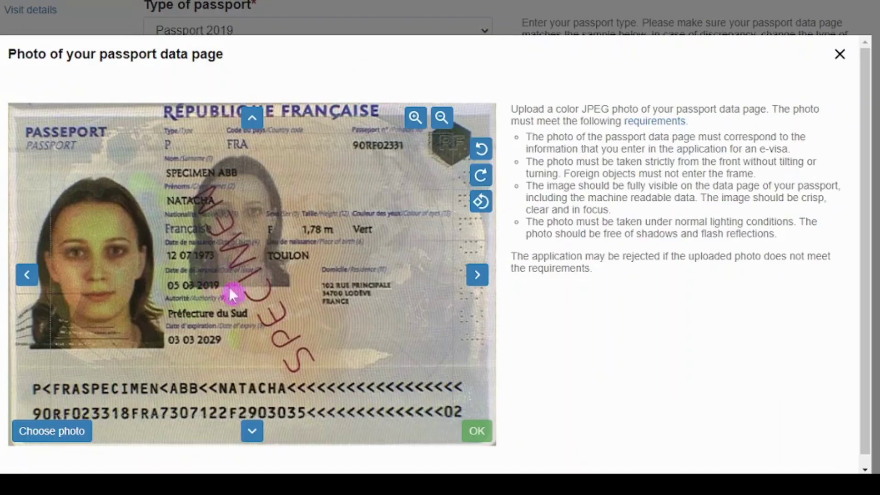
left_click(139, 229)
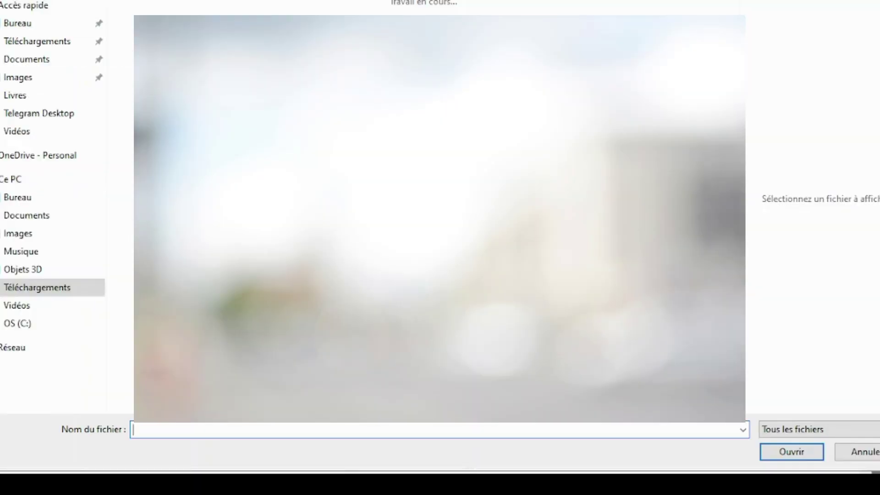
left_click(524, 33)
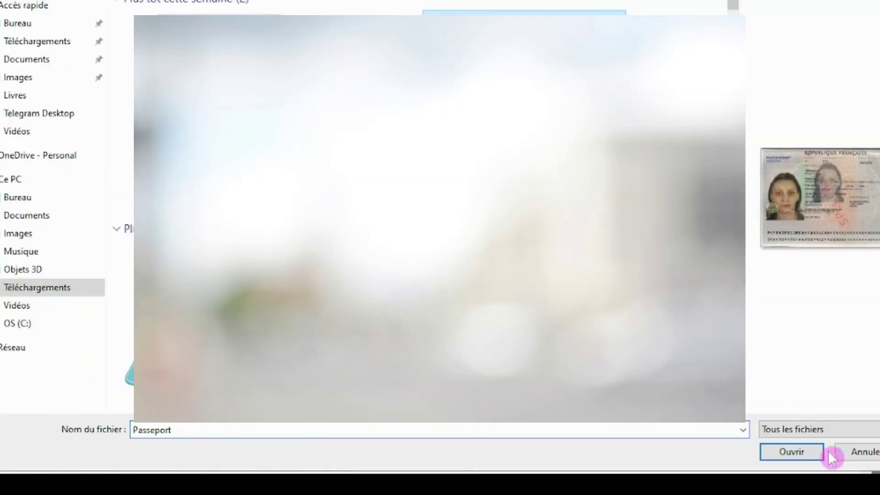
left_click(809, 447)
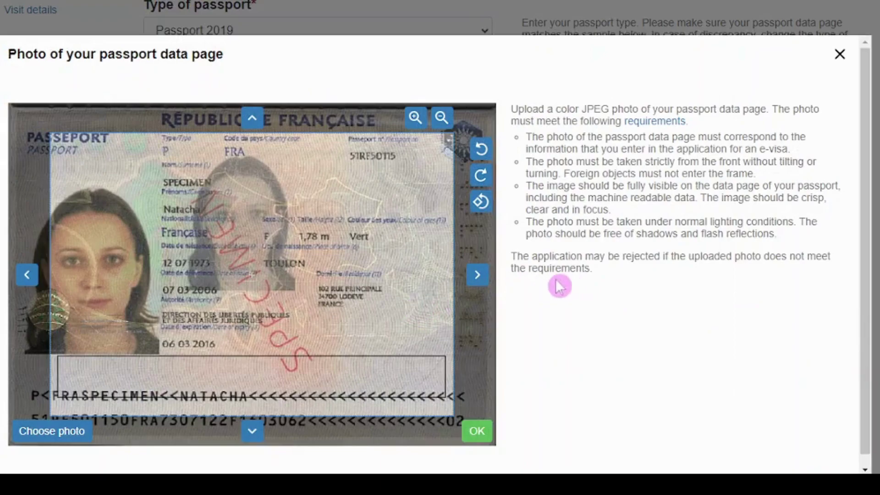
- Scale down and reposition the passport image until the machine readable lines fit inside the rectangular guide, and save the photo
scroll(677, 322, "down", 1)
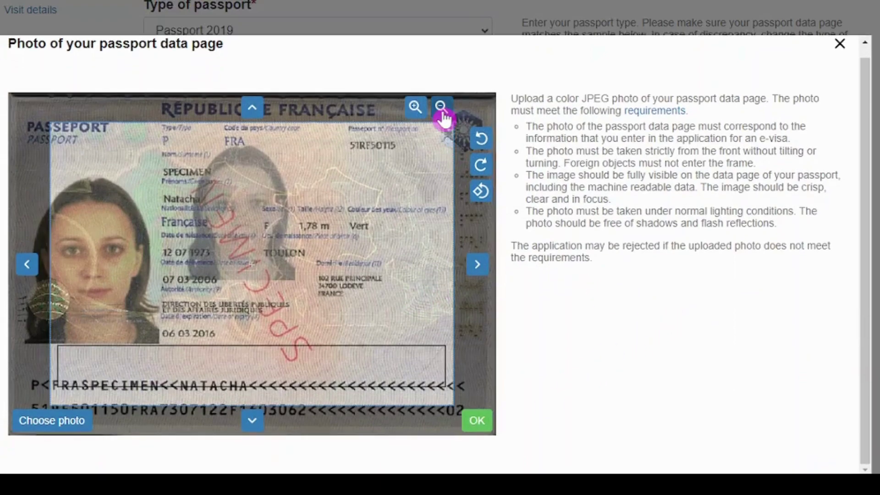
left_click(441, 110)
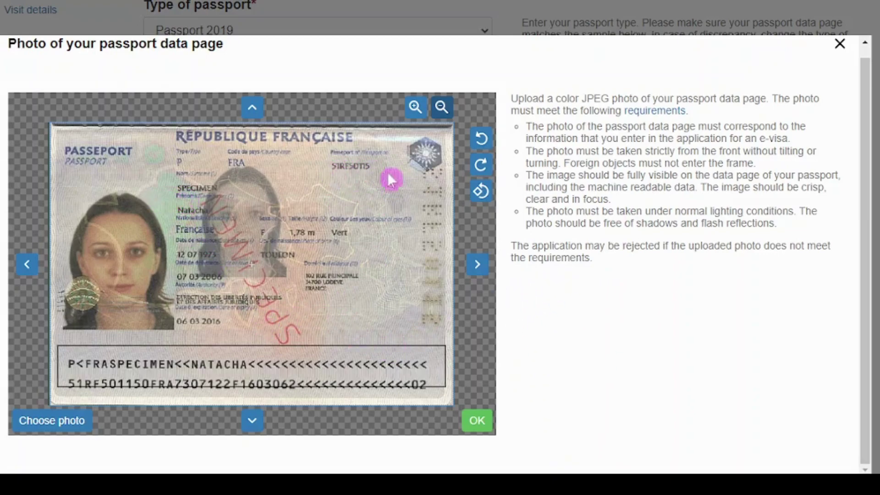
left_click_drag(335, 291, 337, 287)
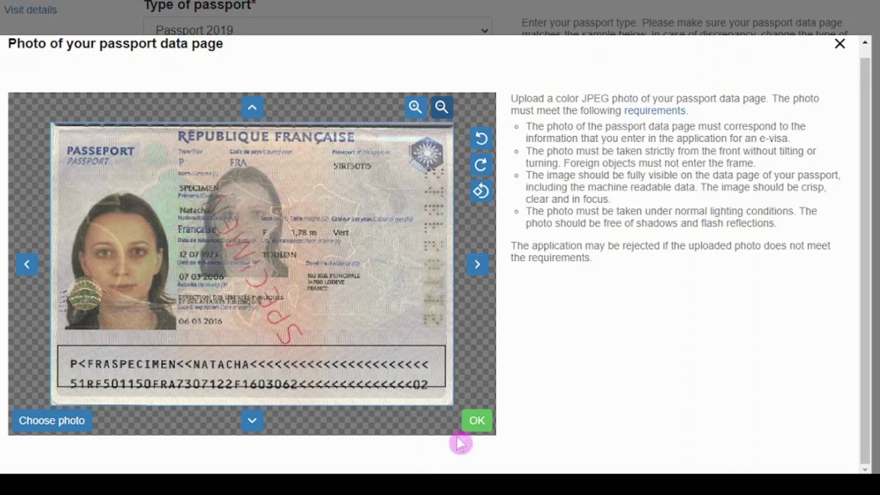
left_click(477, 430)
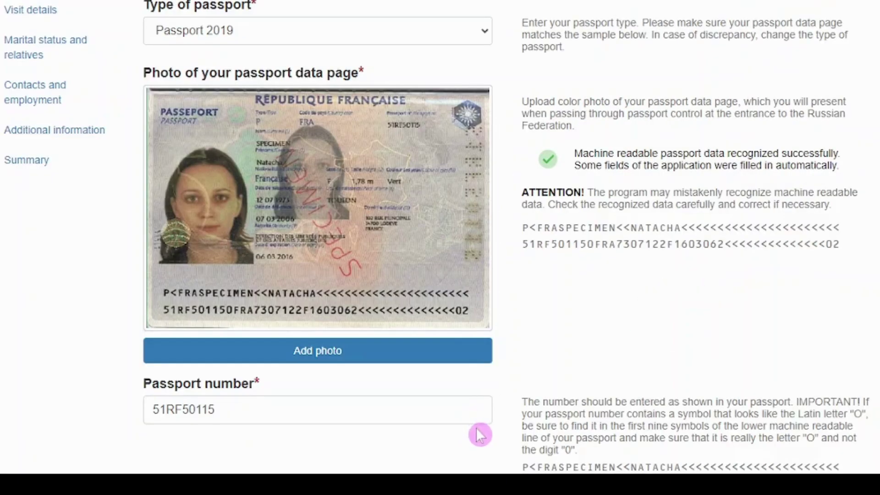
- Compare the automatically filled passport fields with the data page photo and look for required fields still to complete
scroll(582, 344, "down", 2)
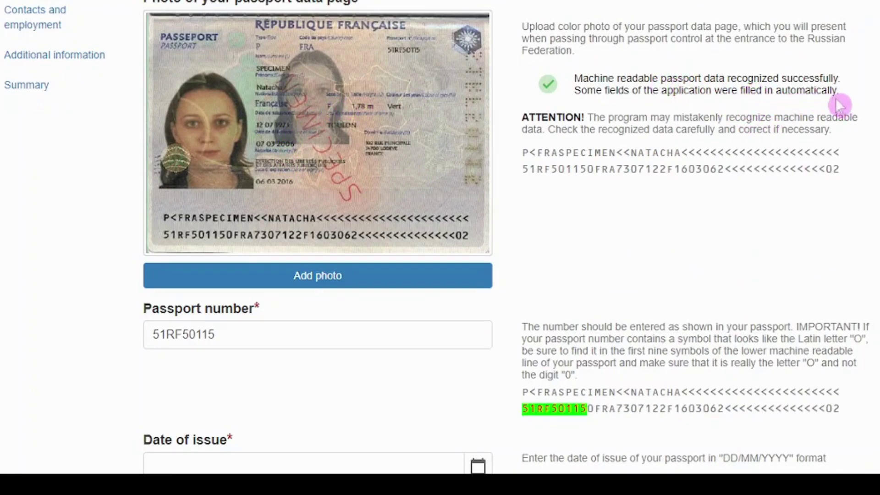
scroll(335, 118, "down", 2)
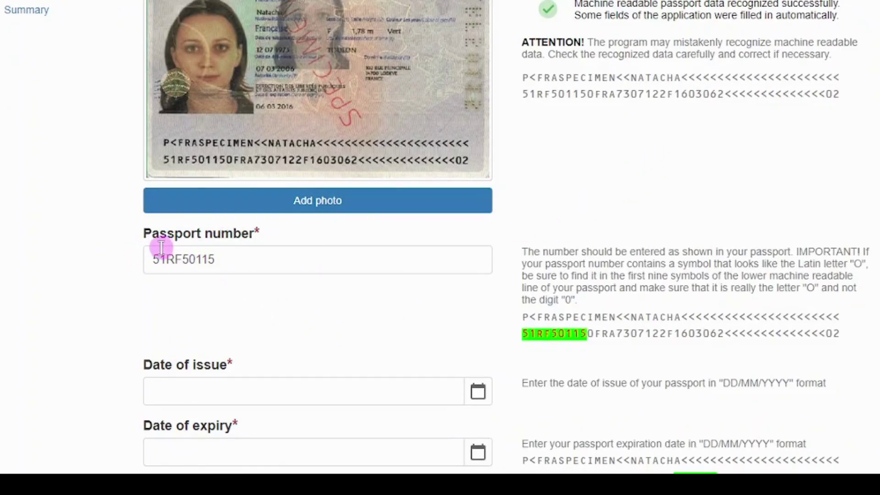
scroll(160, 247, "down", 4)
scroll(262, 278, "down", 2)
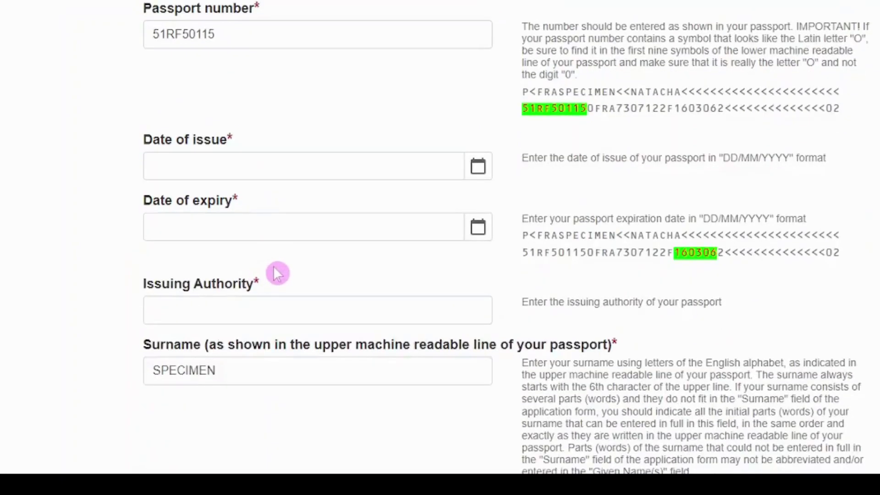
scroll(277, 273, "up", 6)
scroll(759, 149, "up", 4)
scroll(758, 149, "down", 4)
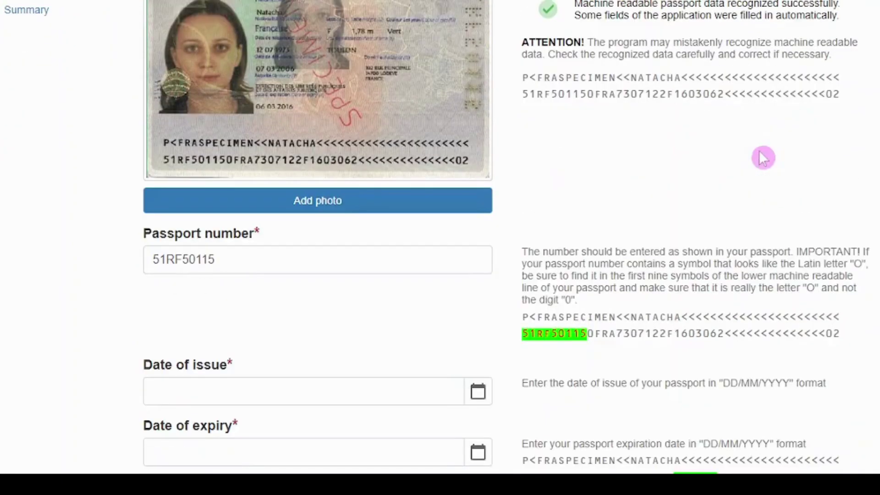
scroll(468, 222, "down", 4)
scroll(261, 104, "up", 8)
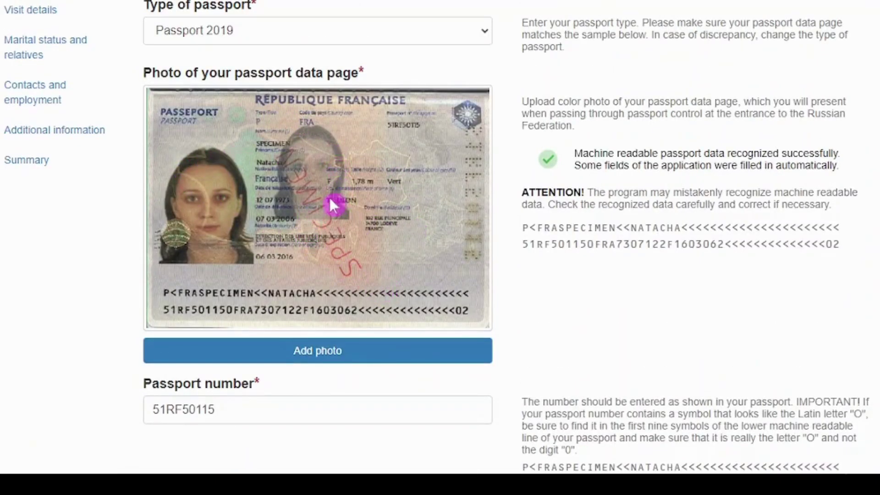
- Set the passport's date of issue to 02.01.2020
scroll(321, 189, "down", 12)
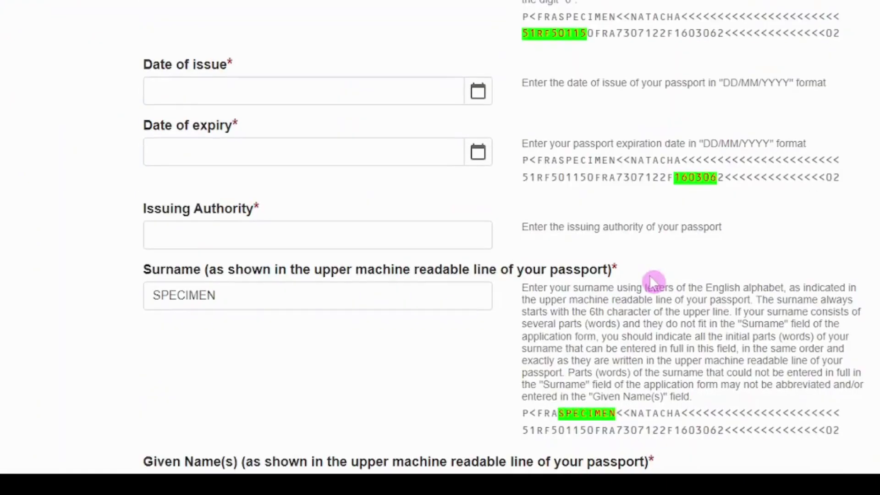
left_click(479, 95)
left_click(522, 161)
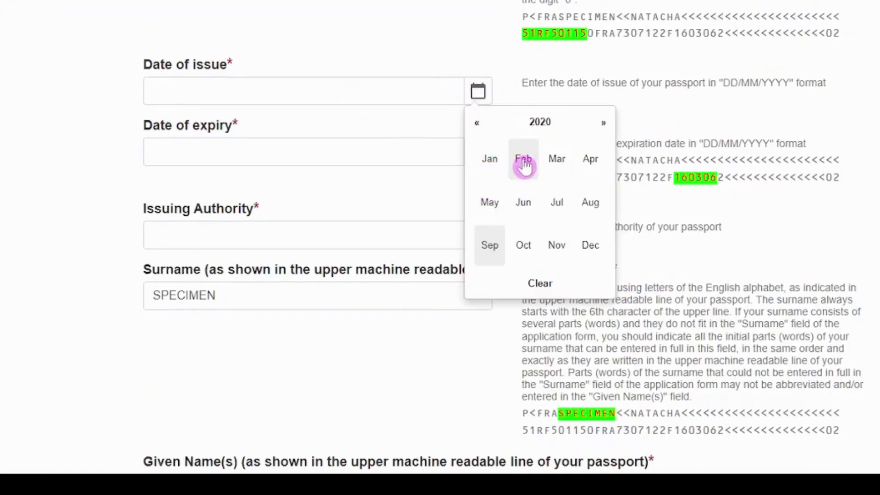
left_click(490, 165)
left_click(568, 167)
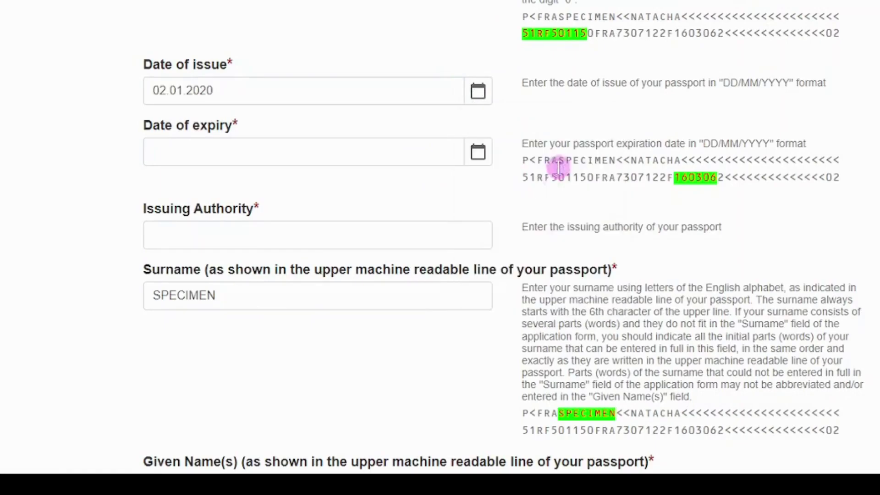
- Set the passport's date of expiry to 01.01.2030
scroll(338, 132, "down", 2)
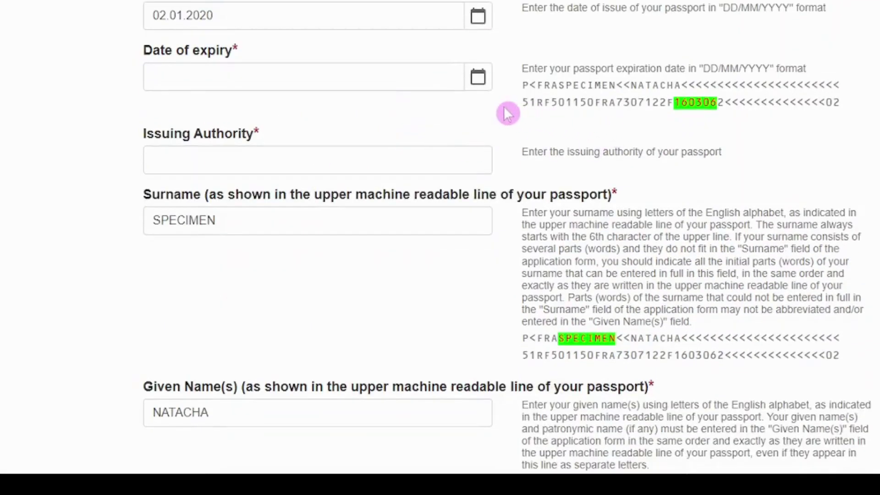
left_click(477, 78)
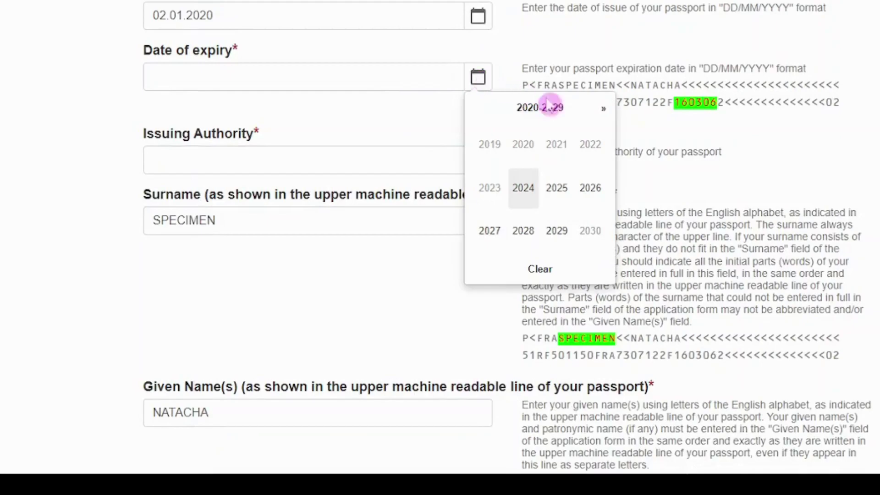
left_click(590, 234)
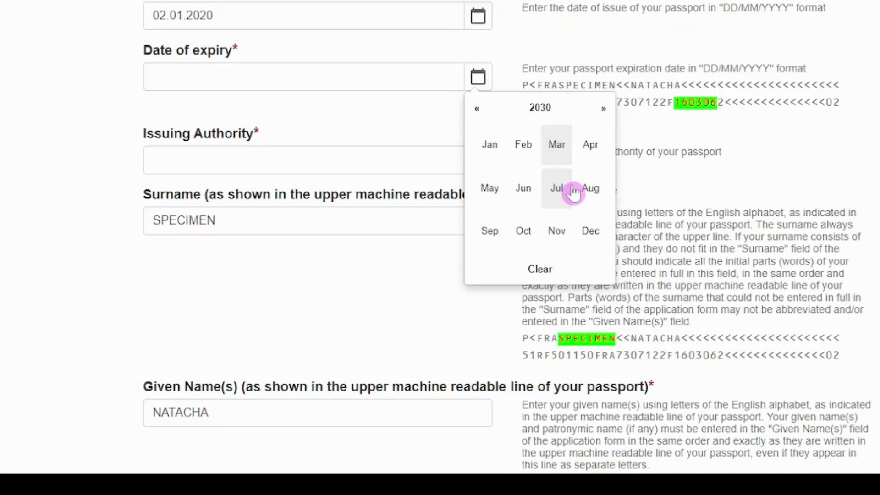
left_click(489, 147)
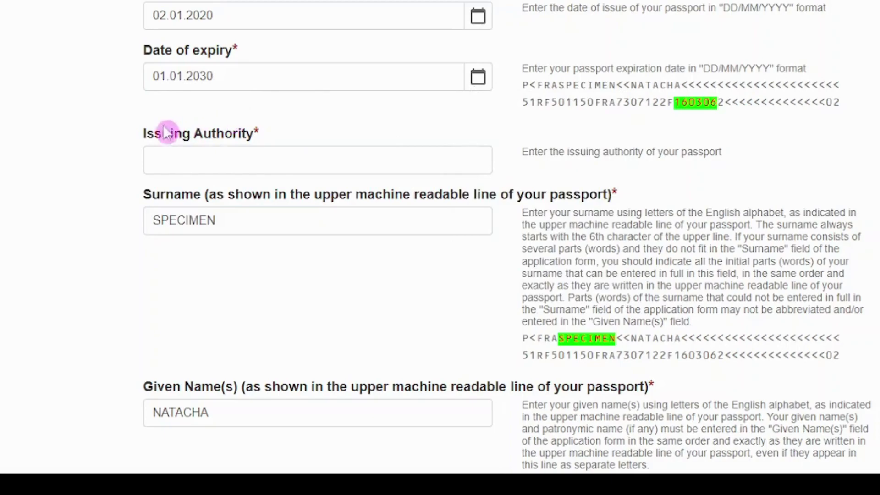
- Consult the passport data page photo and enter PARIS, FRANCE as the issuing authority
scroll(251, 151, "up", 10)
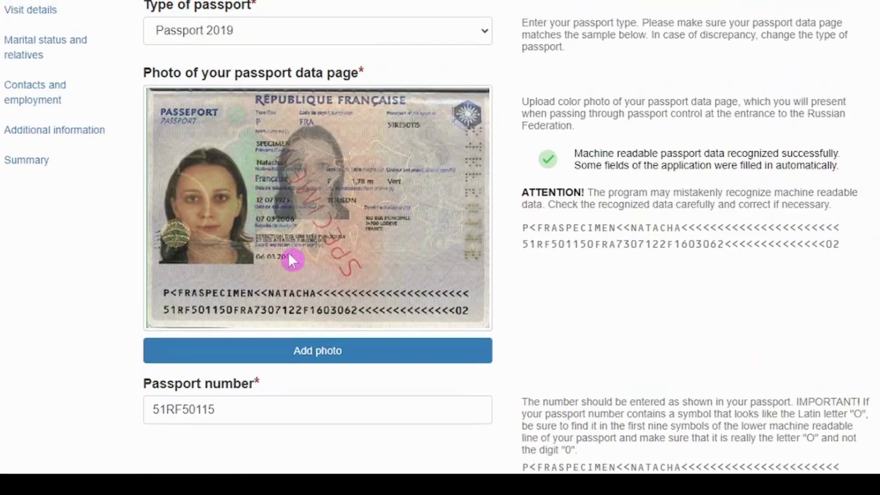
scroll(312, 239, "down", 10)
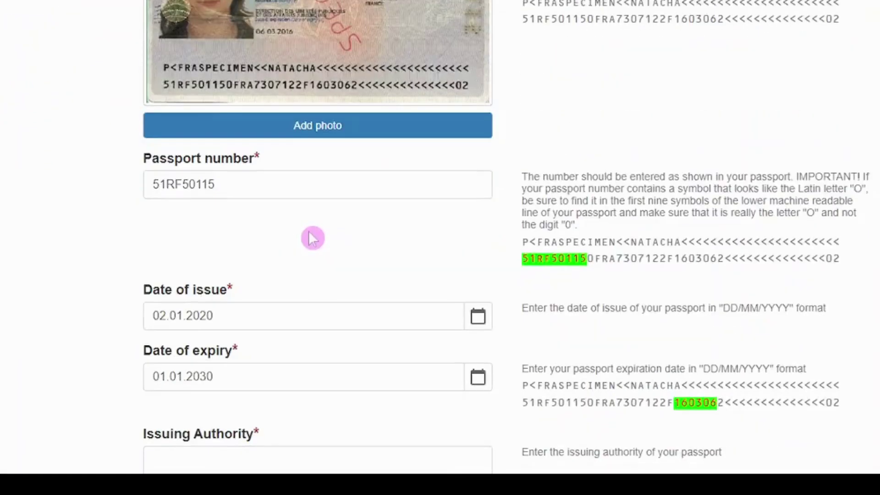
left_click(255, 159)
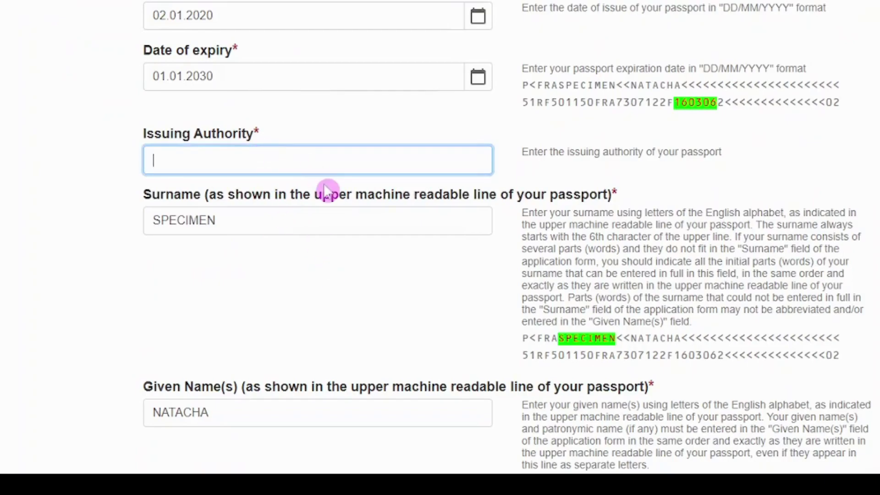
type("PARIS, FRANB")
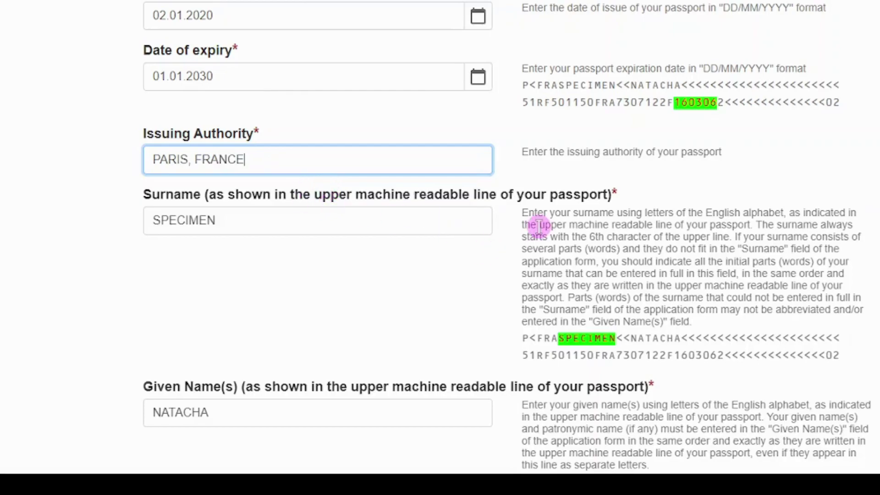
scroll(234, 197, "down", 3)
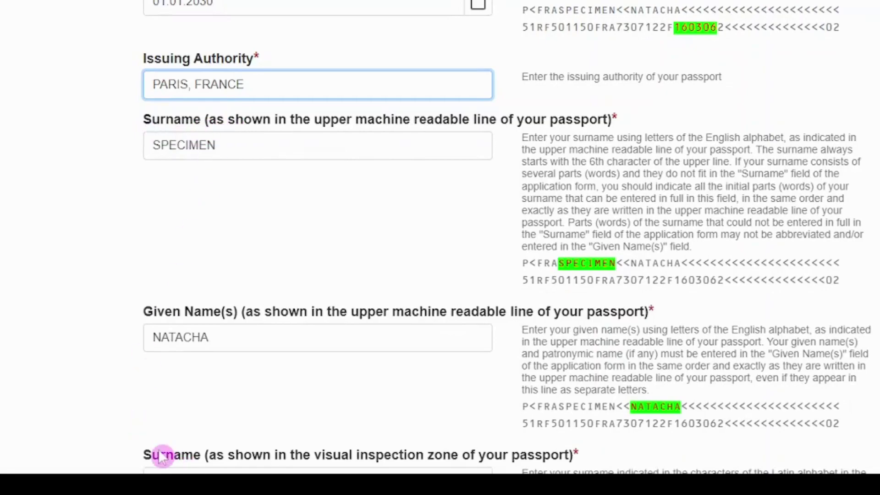
scroll(193, 302, "down", 5)
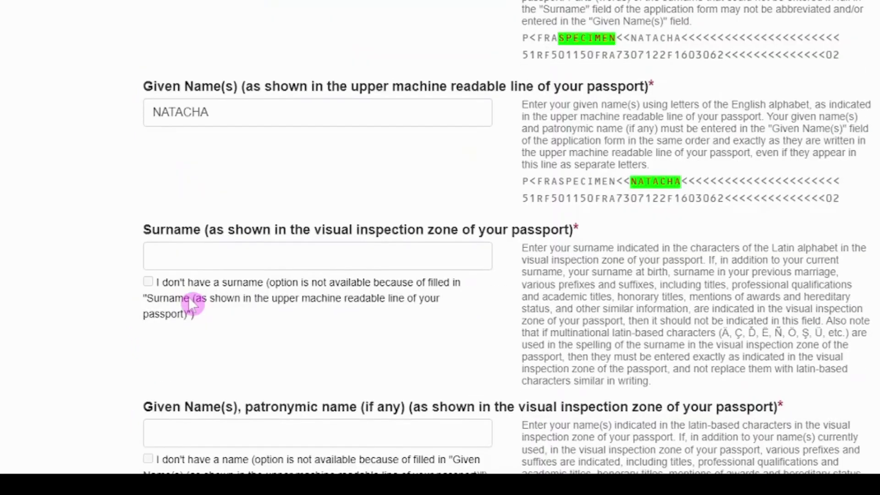
- Examine the surname and given name fields for the machine readable line and visual inspection zone, including their instructions on special characters
scroll(238, 385, "up", 3)
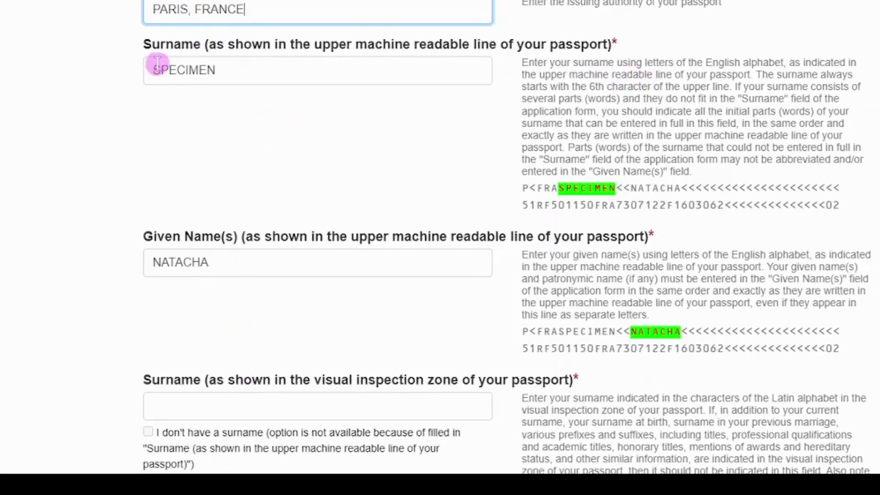
left_click(195, 46, "shift")
left_click(171, 179)
left_click(218, 230, "shift")
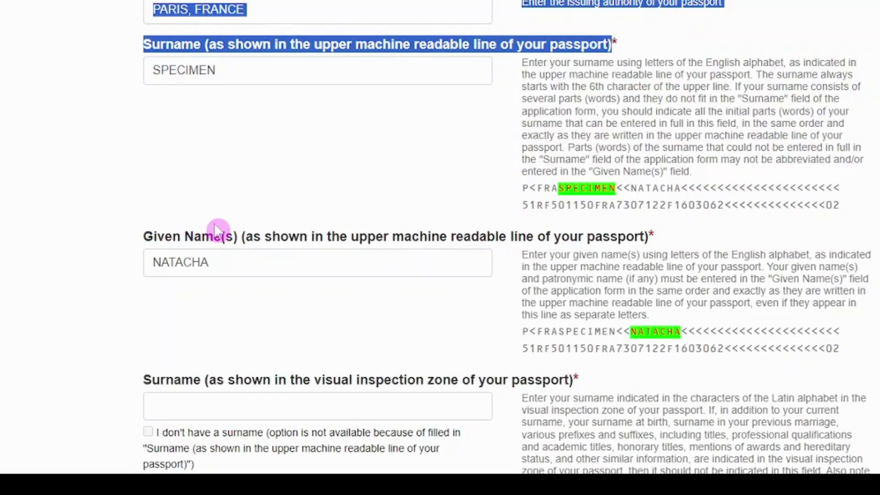
left_click(221, 239)
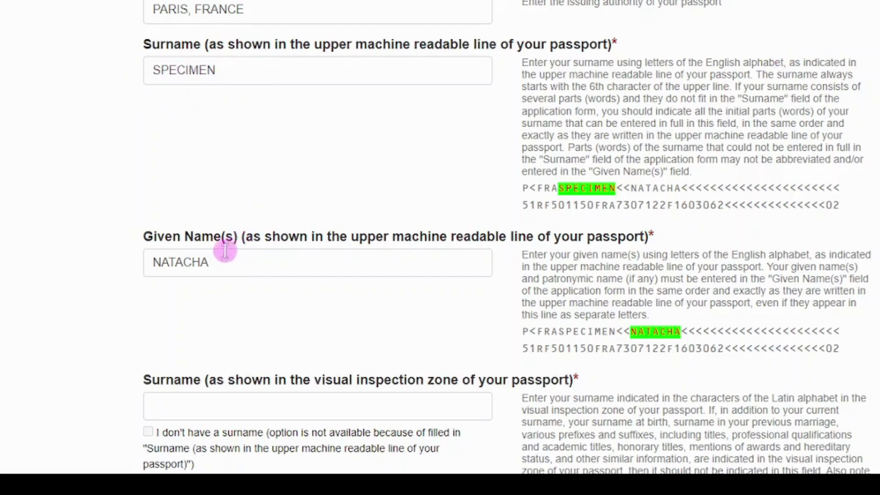
scroll(297, 304, "down", 3)
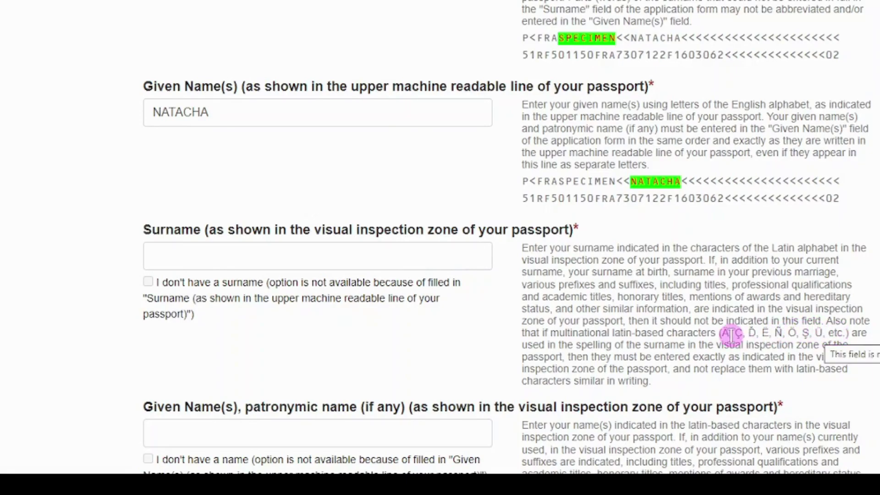
scroll(570, 324, "up", 5)
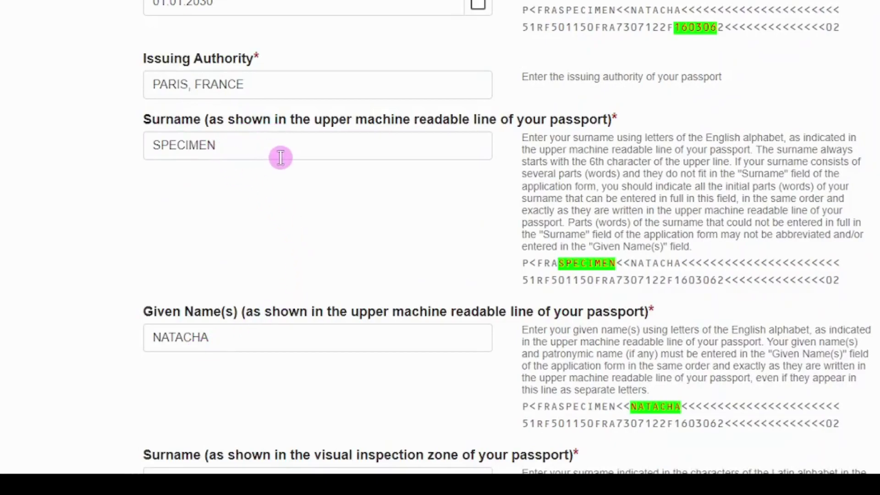
scroll(264, 154, "down", 2)
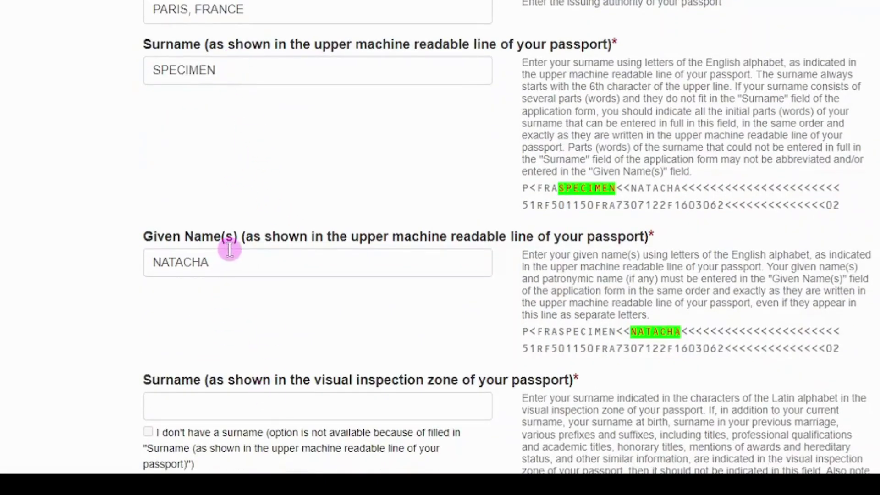
- Replace the machine readable line's given name with the applicant's three given names, spelled in plain English letters without accents
double_click(187, 258)
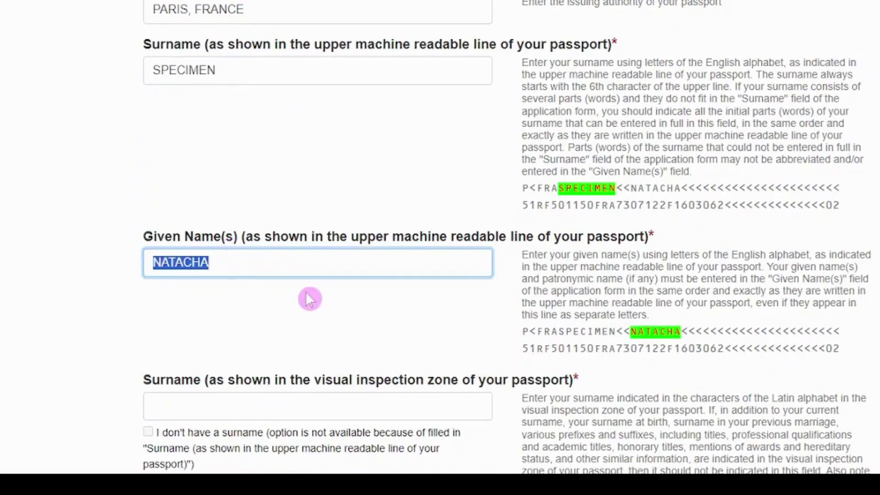
type("NO")
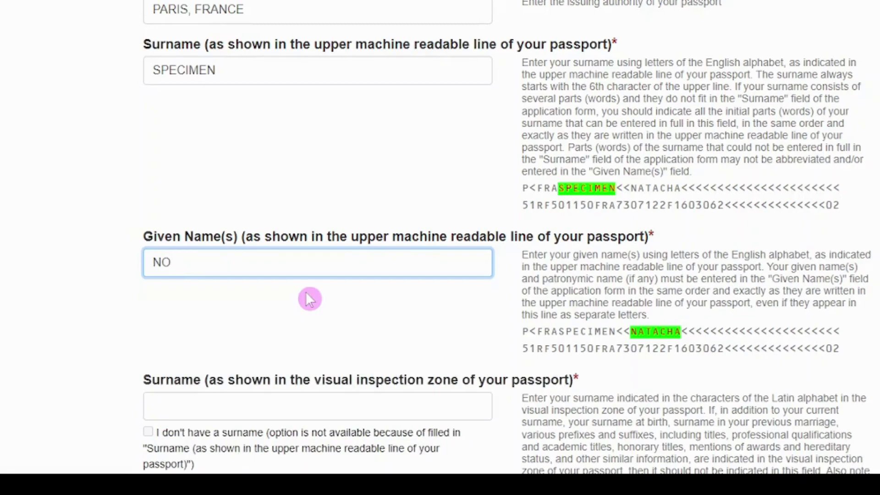
type("EMIE CAMIL")
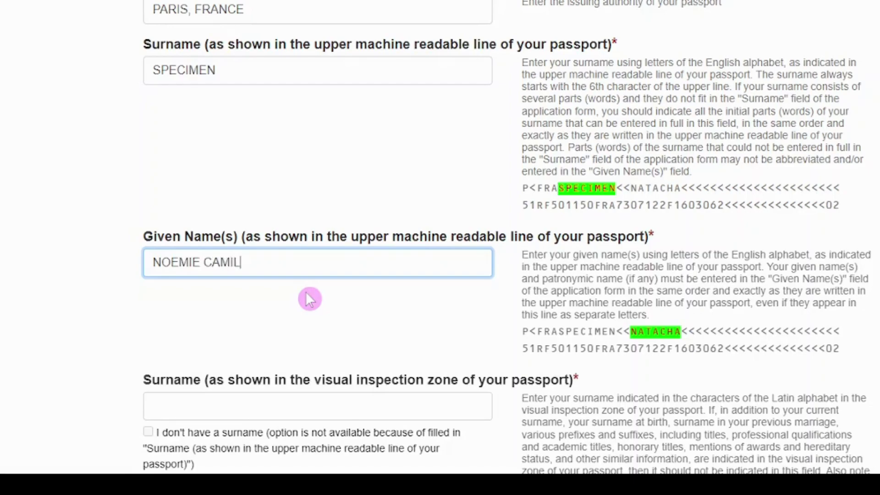
type("LE XABIERA")
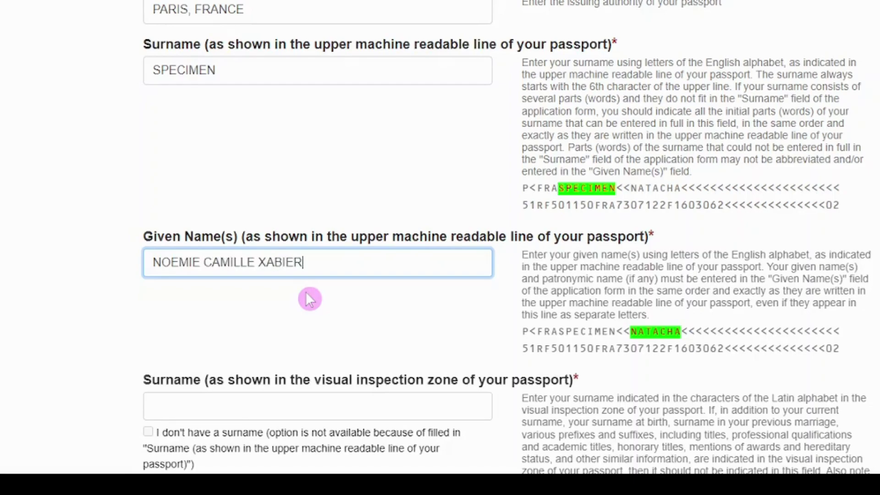
key("BackSpace")
key("BackSpace")
key("BackSpace")
key("BackSpace")
key("BackSpace")
type("VIERA")
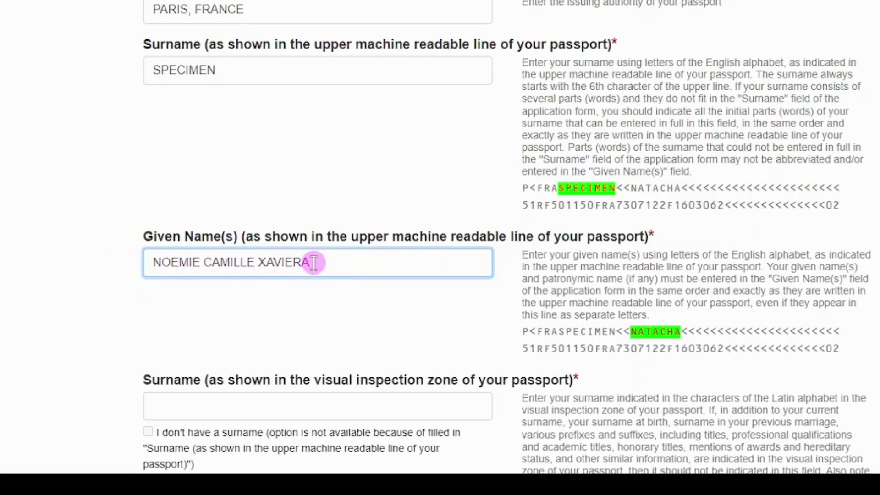
- Consult the passport data page photo and enter the applicant's surname as shown in the visual inspection zone
scroll(314, 262, "up", 15)
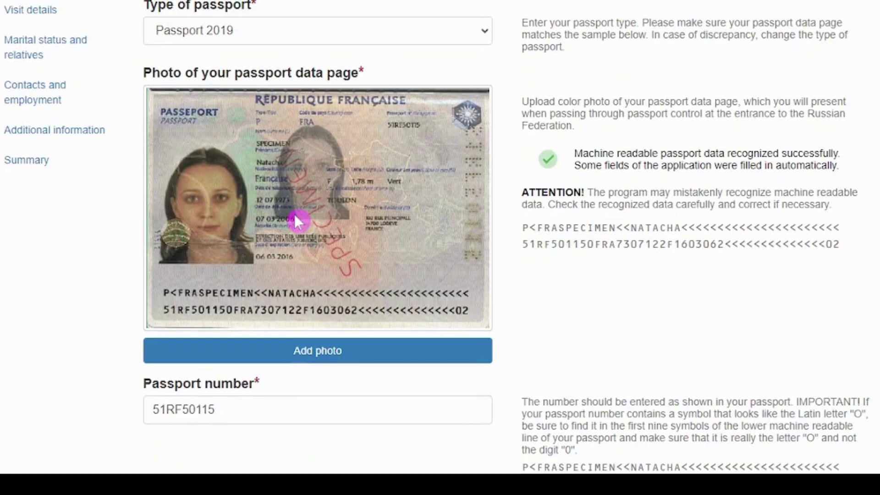
scroll(316, 164, "down", 2)
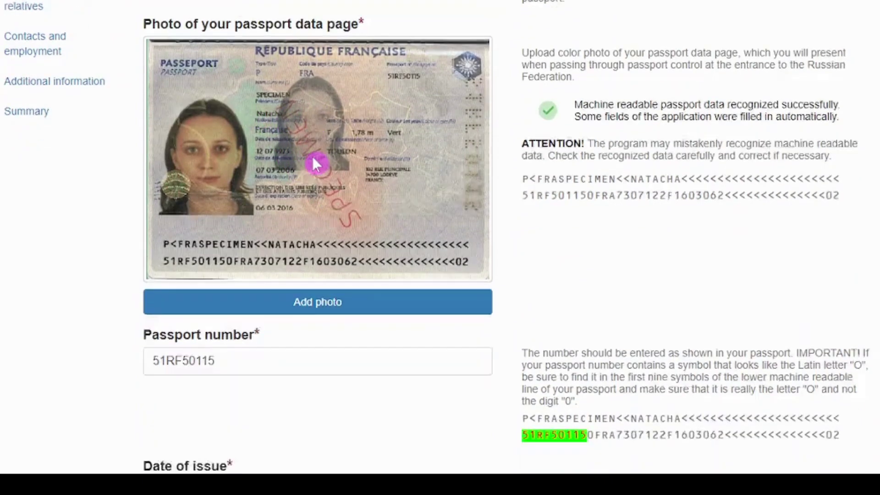
scroll(328, 140, "down", 13)
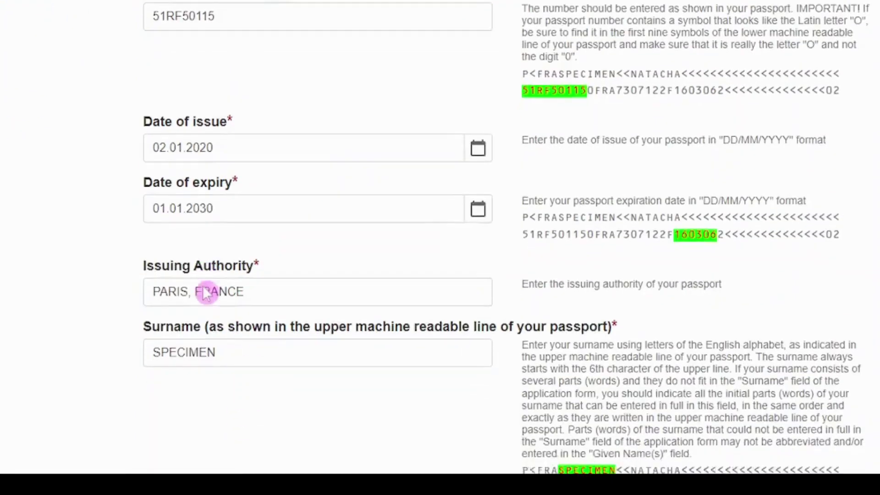
scroll(227, 324, "down", 5)
left_click(259, 181)
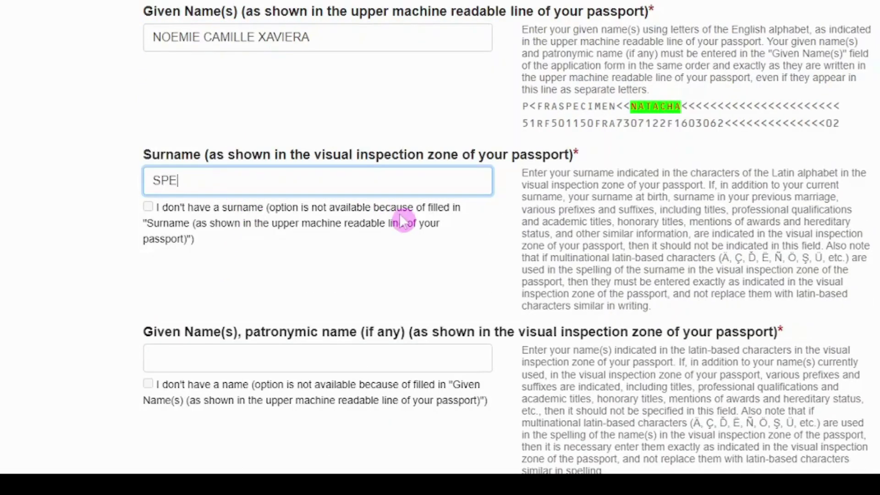
type("SPECIMEN")
- Enter the applicant's given names as shown in the visual inspection zone, keeping the accented letter
scroll(369, 180, "down", 5)
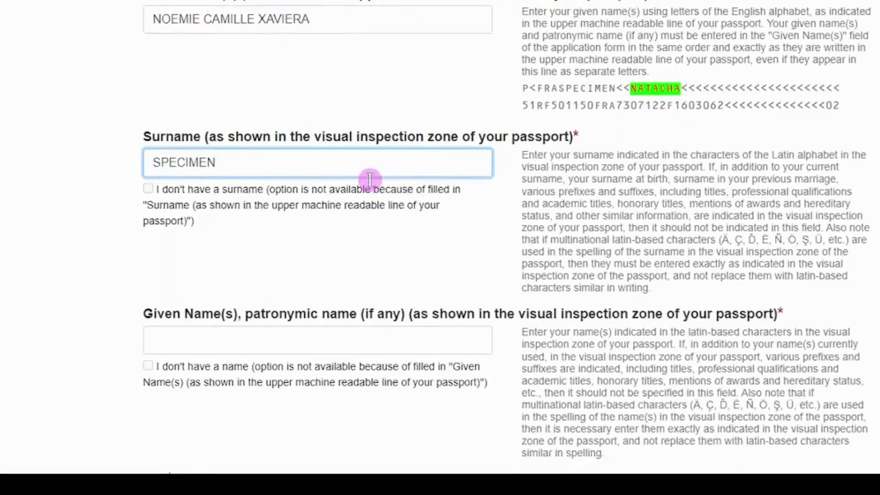
left_click(189, 134)
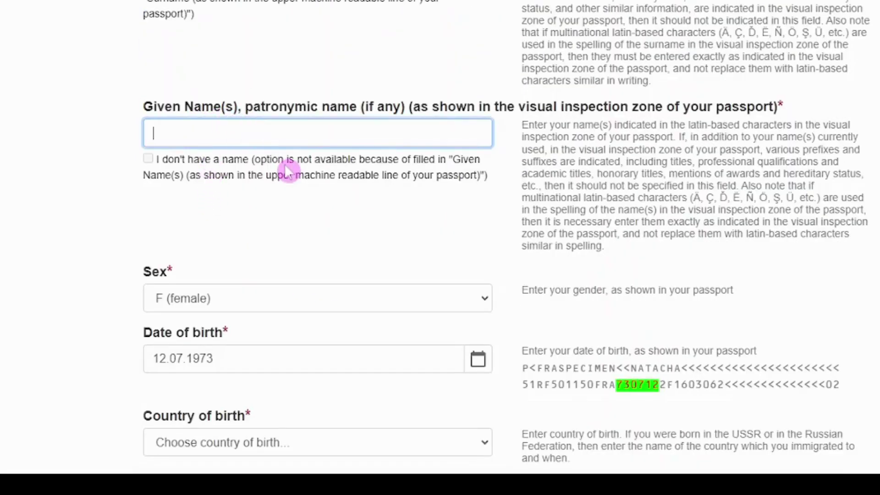
type("NOËMIE CAMILLE XAVIERA")
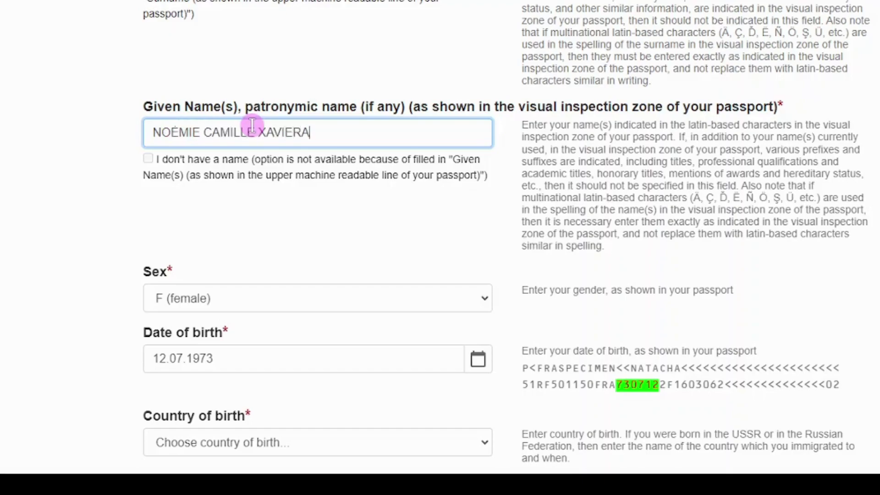
- Check the available sex options and keep F (female) selected
scroll(252, 125, "down", 5)
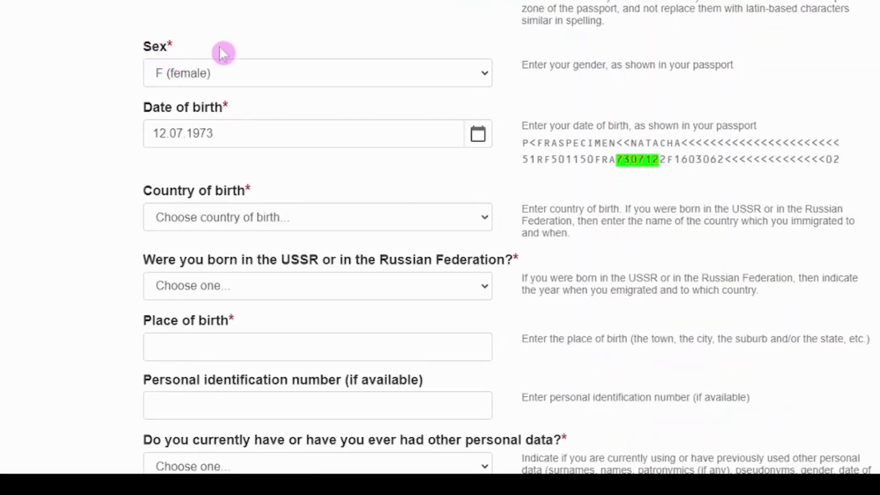
left_click(219, 76)
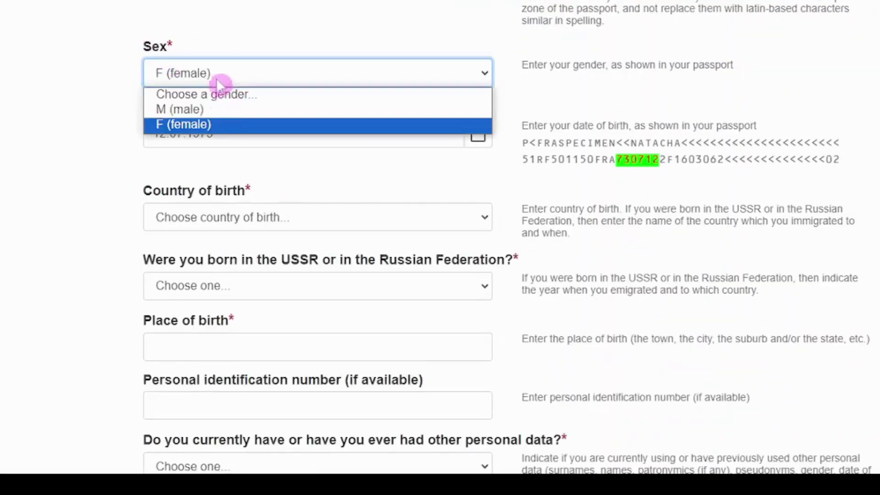
left_click(241, 124)
left_click(87, 138)
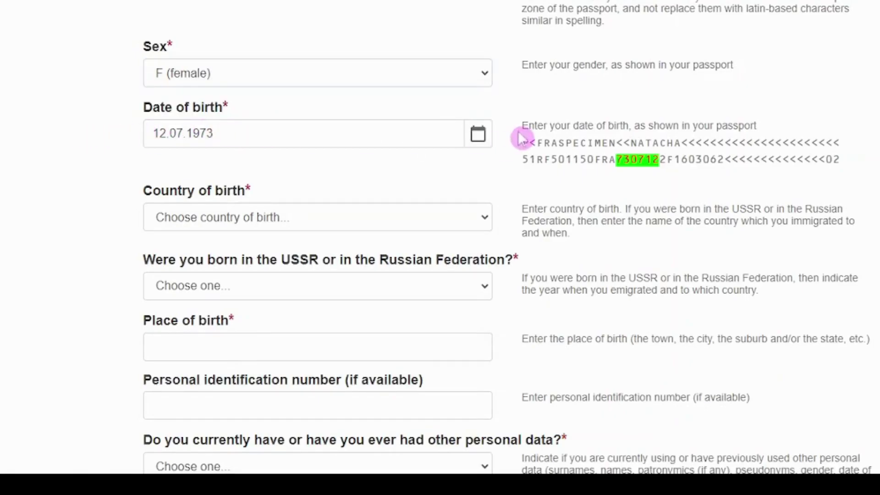
- Replace the automatically filled date of birth with the applicant's actual date of birth using the calendar
left_click(478, 145)
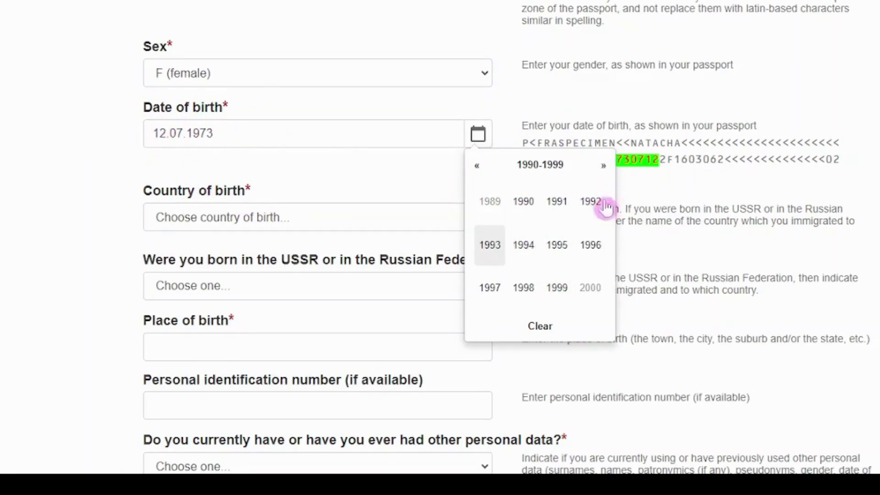
left_click(491, 245)
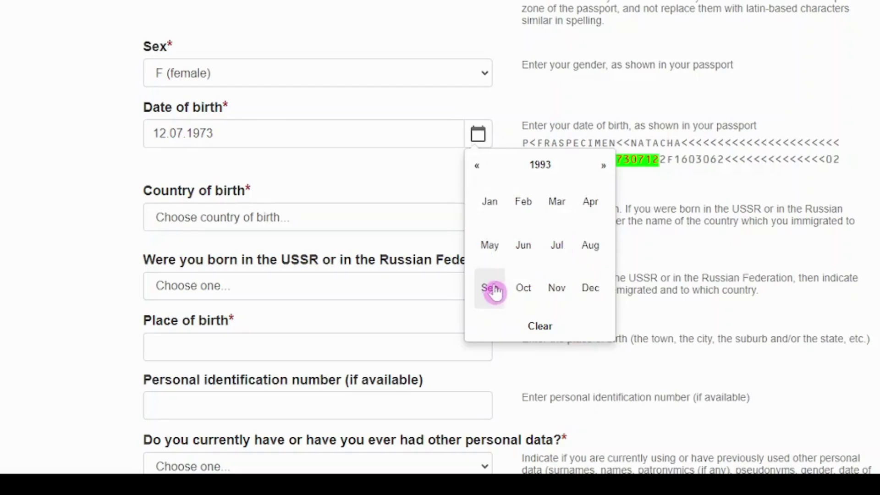
left_click(489, 288)
left_click(524, 255)
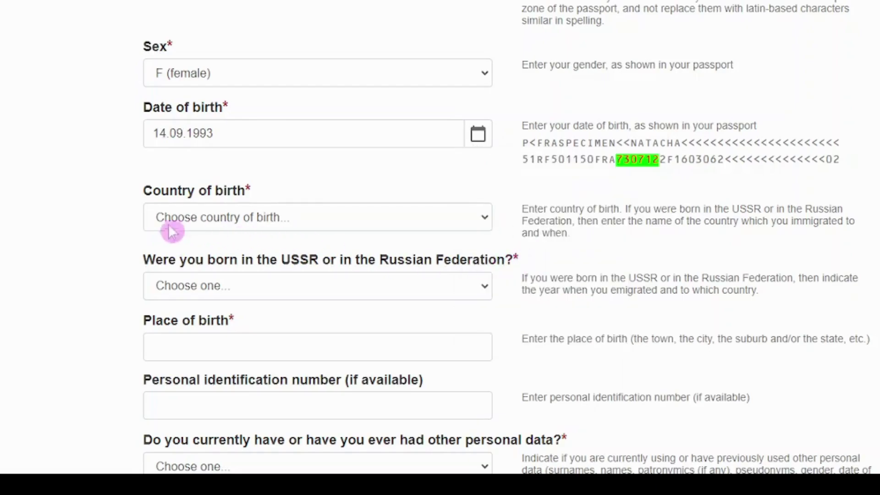
- Set the country of birth to France
scroll(106, 220, "down", 3)
left_click(359, 70)
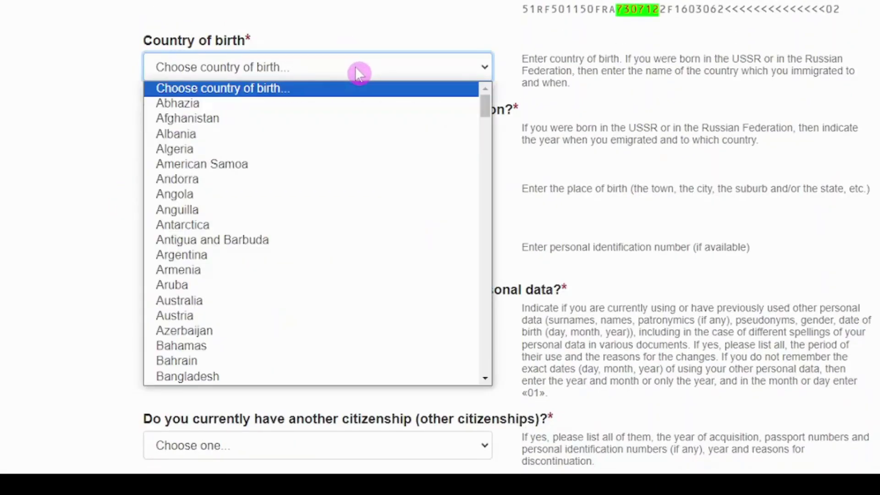
key("f")
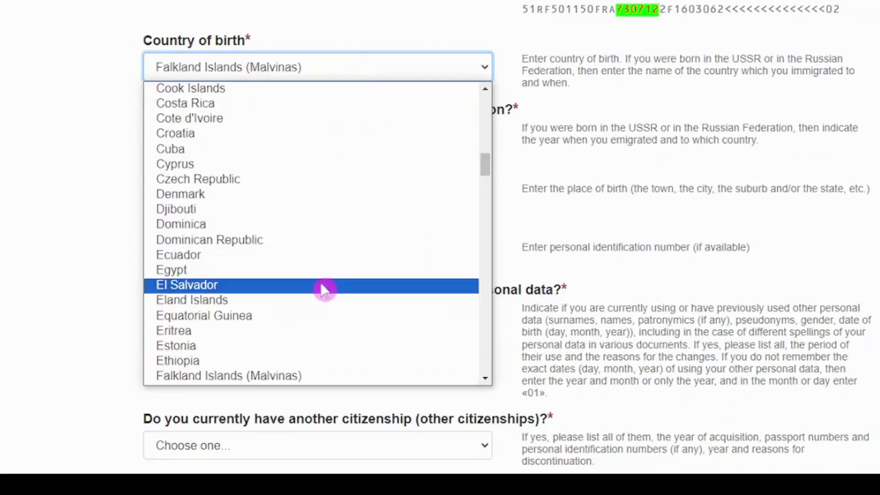
scroll(311, 293, "down", 3)
left_click(317, 286)
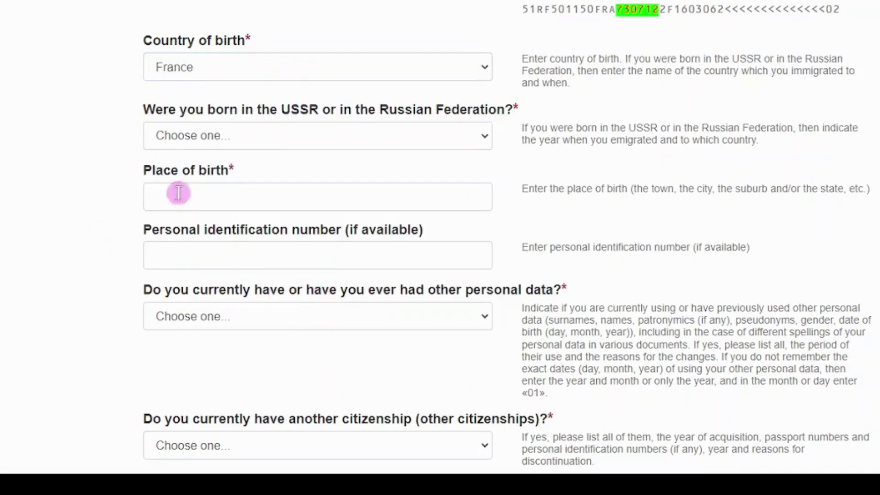
- Answer yes to being born in the USSR or the Russian Federation to view the additional emigration questions
left_click(413, 138)
left_click(410, 174)
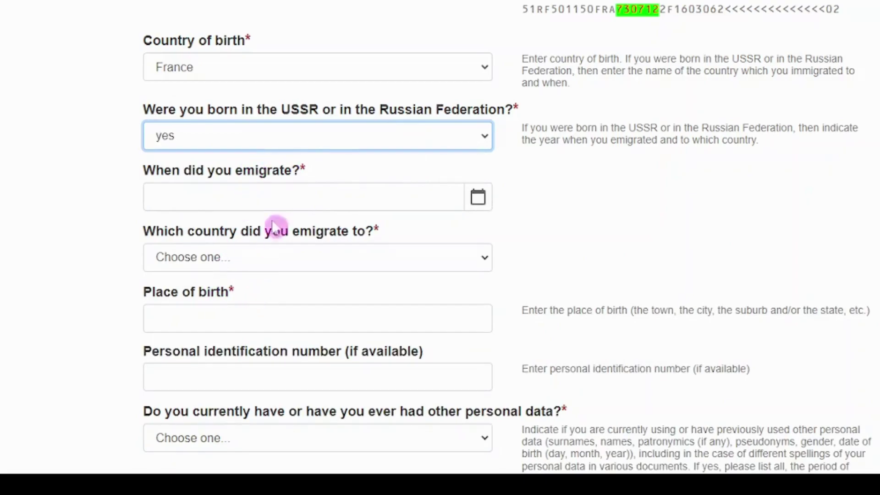
- Answer no to being born in the USSR or the Russian Federation and enter Paris as the place of birth
left_click(307, 138)
left_click(300, 188)
left_click(131, 207)
left_click(211, 199)
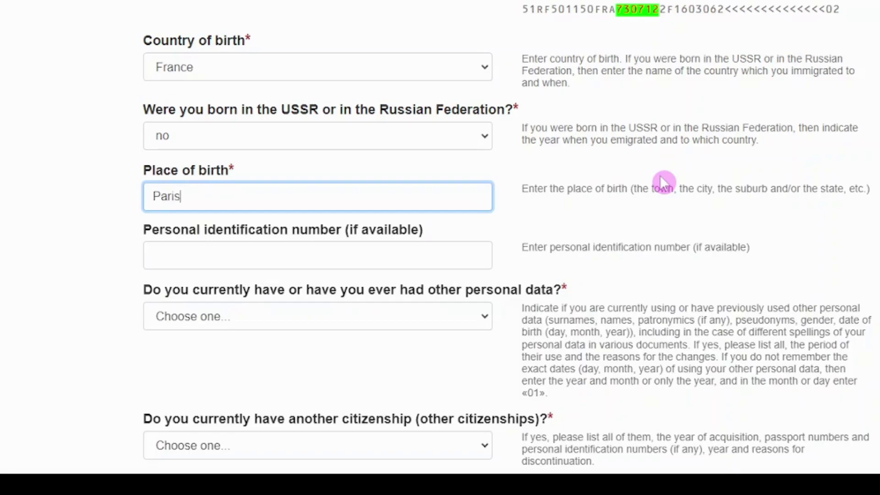
- Answer yes to having had other personal data and examine the additional fields this requires
scroll(683, 144, "down", 3)
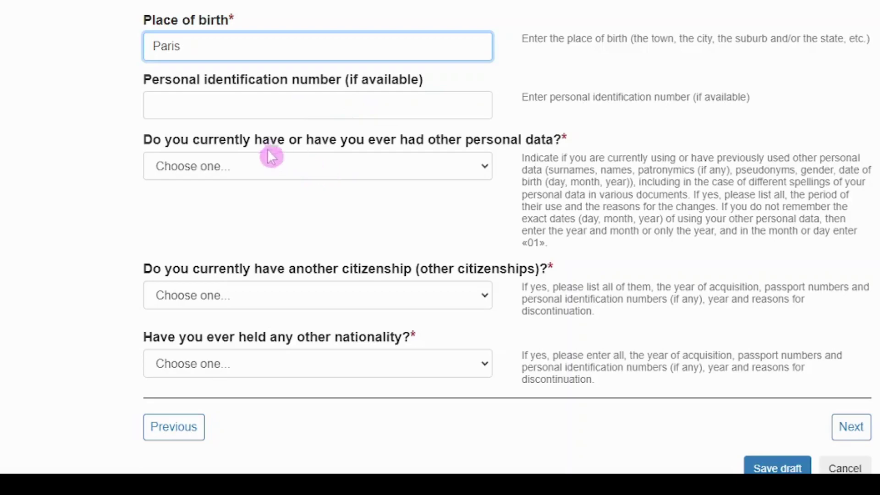
left_click(409, 166)
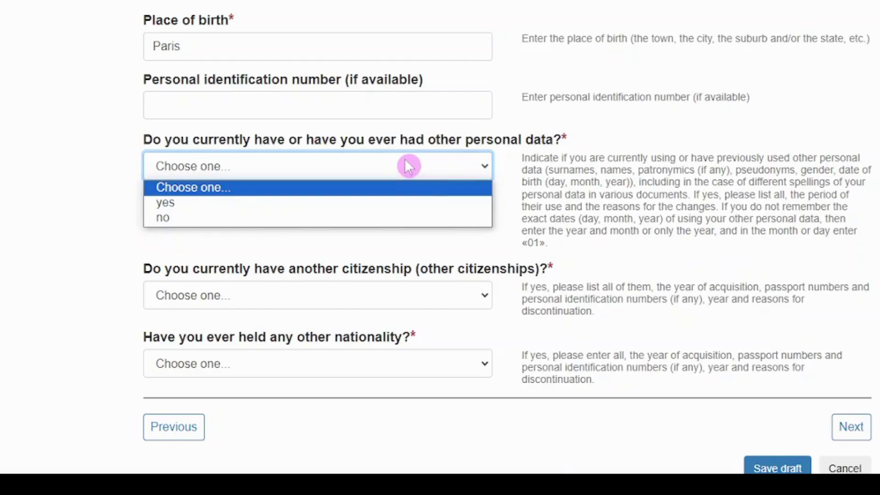
left_click(382, 193)
key("Down")
scroll(334, 186, "down", 2)
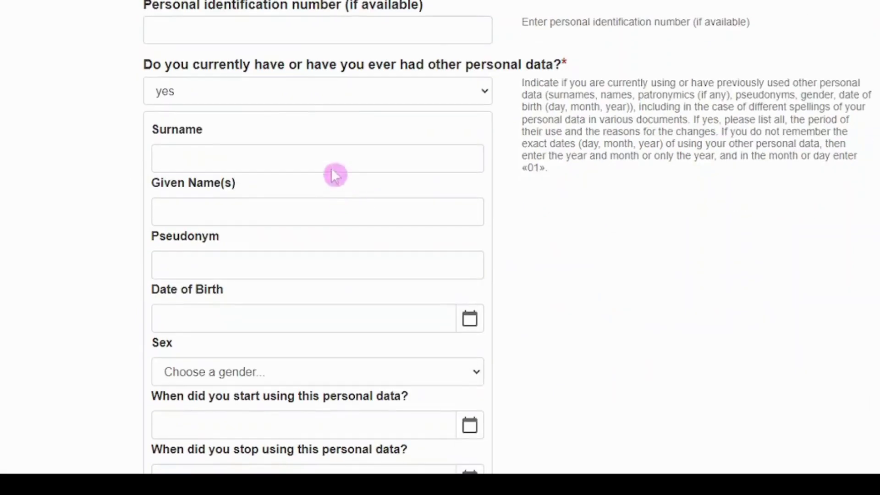
left_click(306, 265)
scroll(301, 221, "down", 4)
scroll(306, 271, "up", 6)
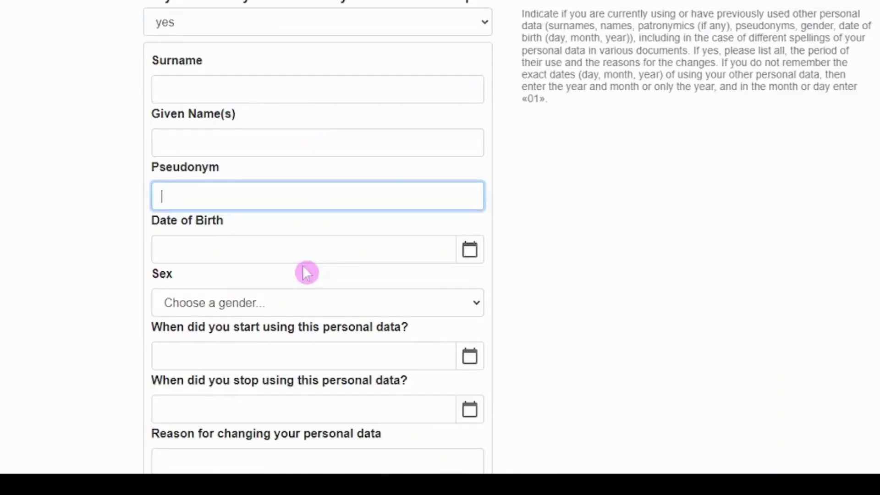
- Change the answer to no for currently having or ever having had other personal data
left_click(290, 169)
left_click(309, 218)
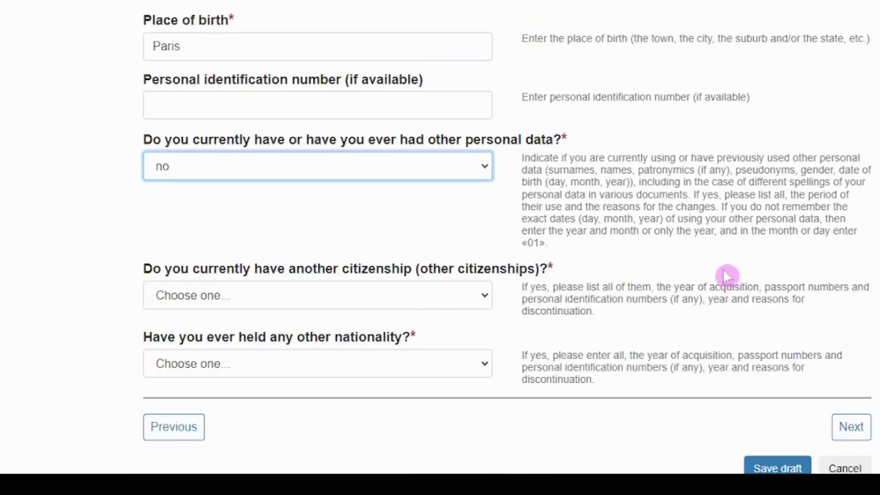
scroll(669, 252, "down", 2)
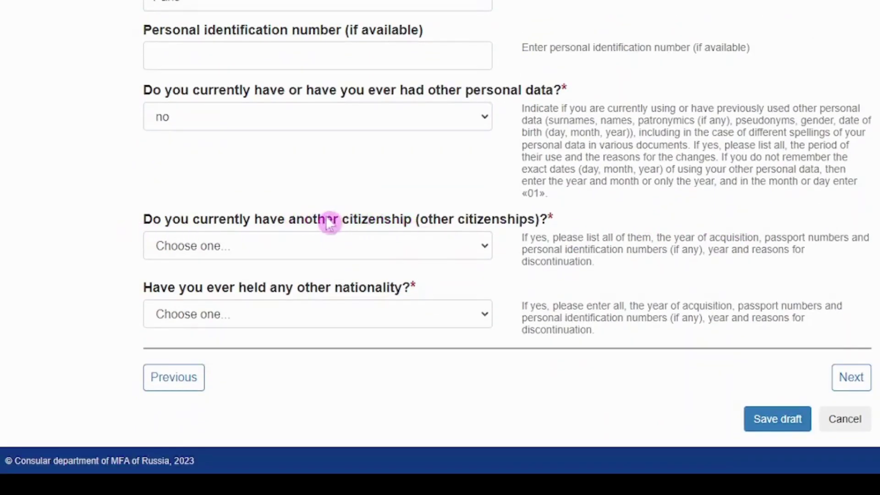
- Answer yes to currently having another citizenship and examine the additional fields this requires
left_click(435, 251)
left_click(394, 287)
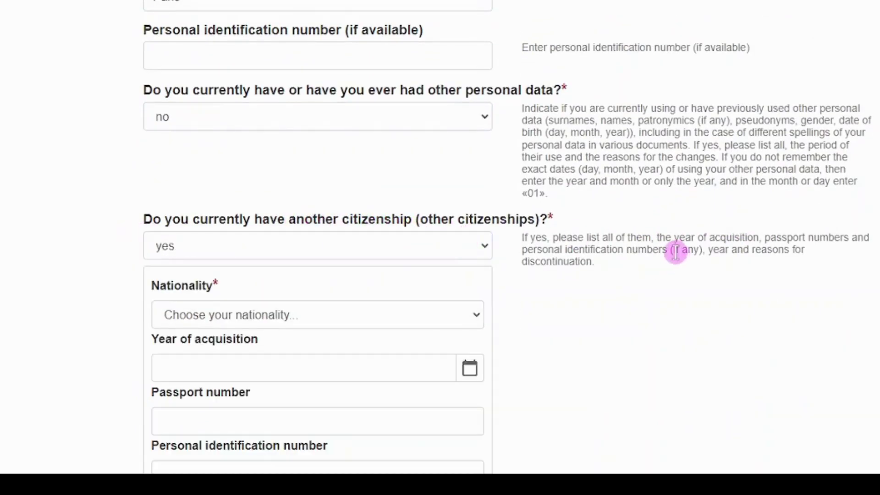
scroll(678, 249, "down", 3)
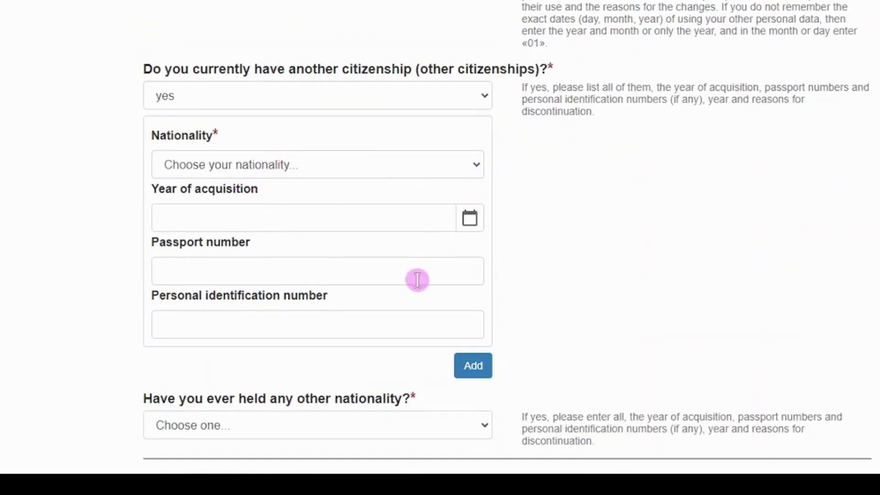
- Change the answer to no for currently having another citizenship
left_click(295, 97)
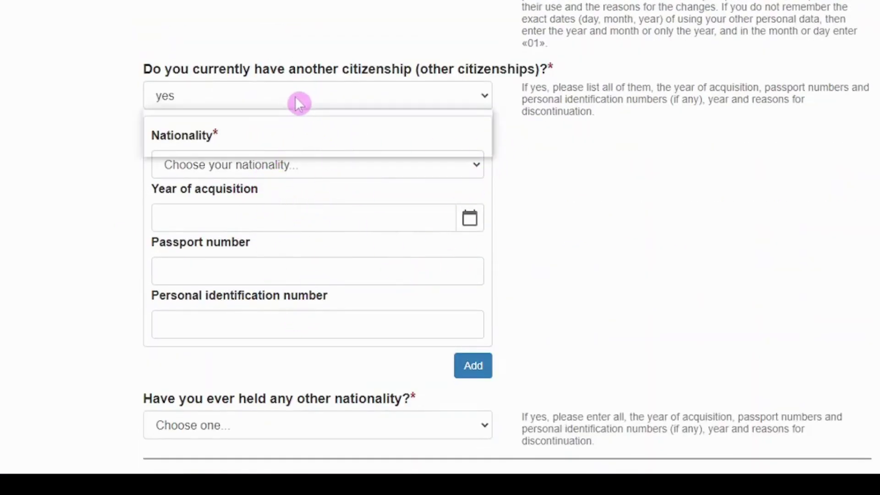
left_click(305, 145)
left_click(349, 191)
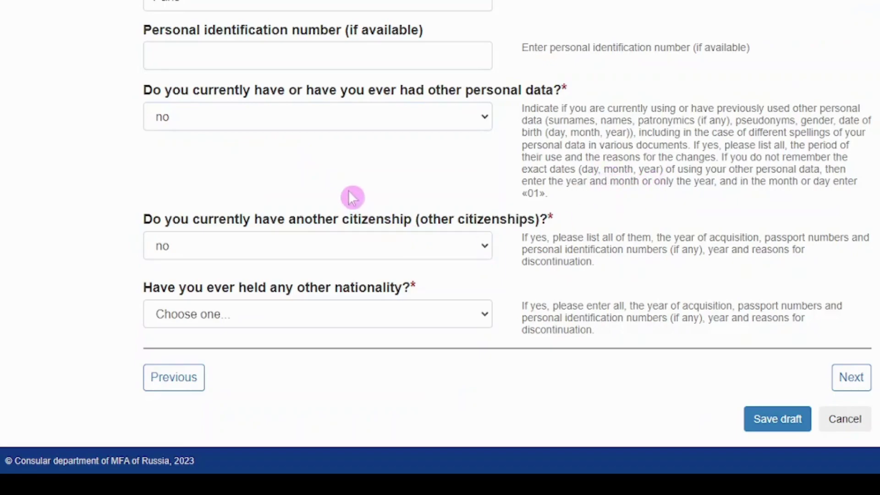
- Answer yes to having ever held any other nationality and examine the additional fields this requires
left_click(314, 317)
left_click(335, 351)
scroll(426, 287, "down", 3)
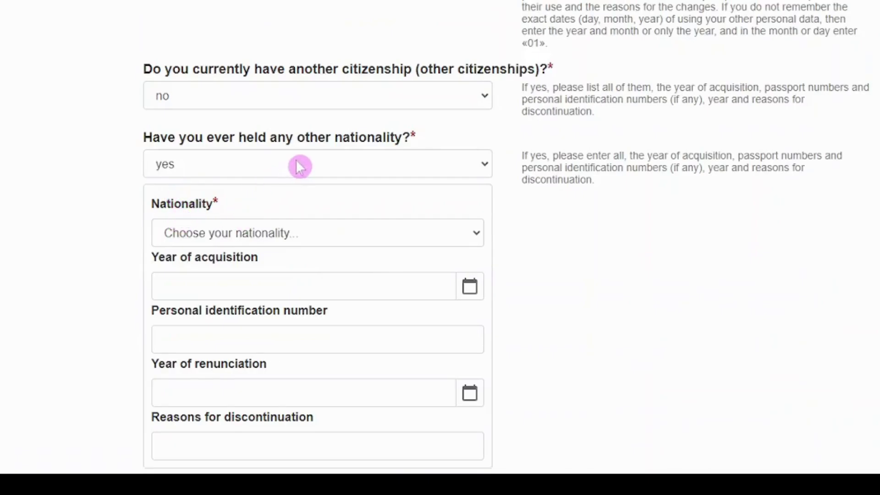
- Change the answer to no for ever having held another nationality and continue to the visit details
left_click(227, 164)
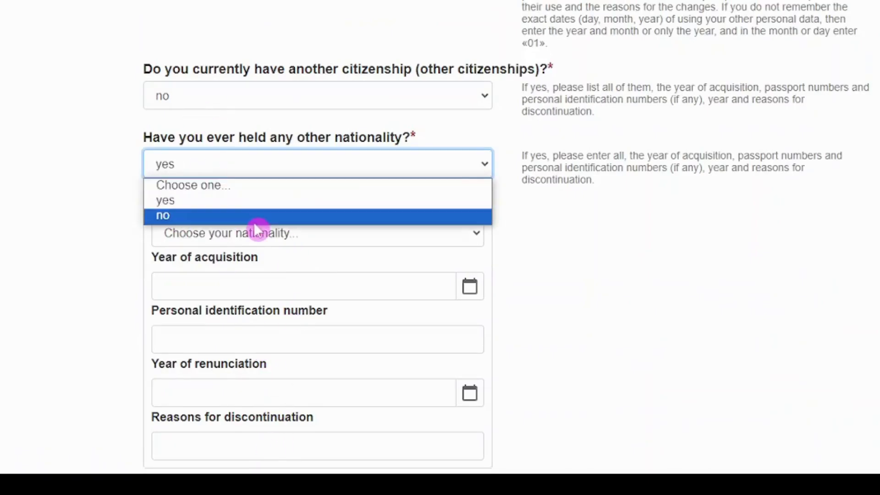
left_click(261, 218)
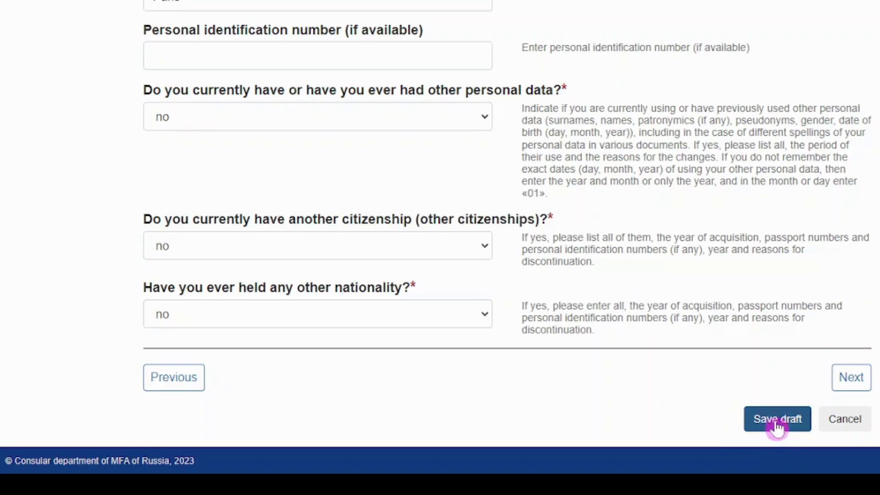
left_click(844, 381)
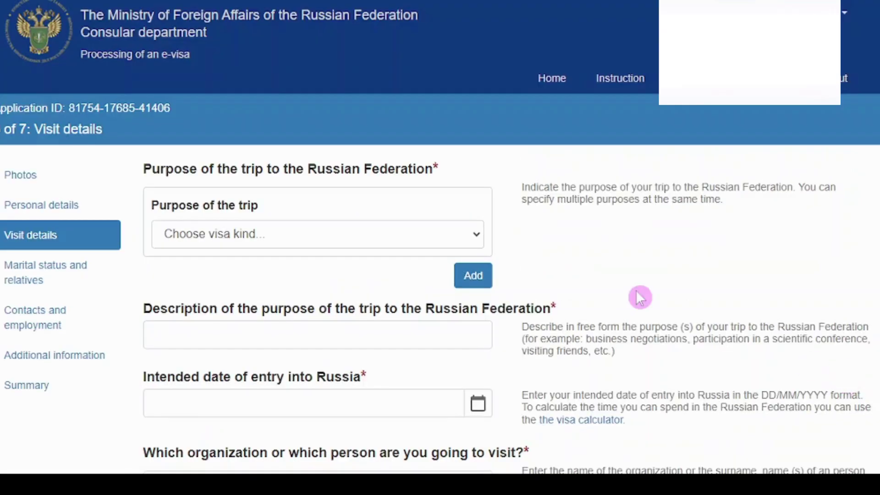
- Set the purpose of the trip to Tourism and describe the purpose as travel
scroll(498, 118, "down", 2)
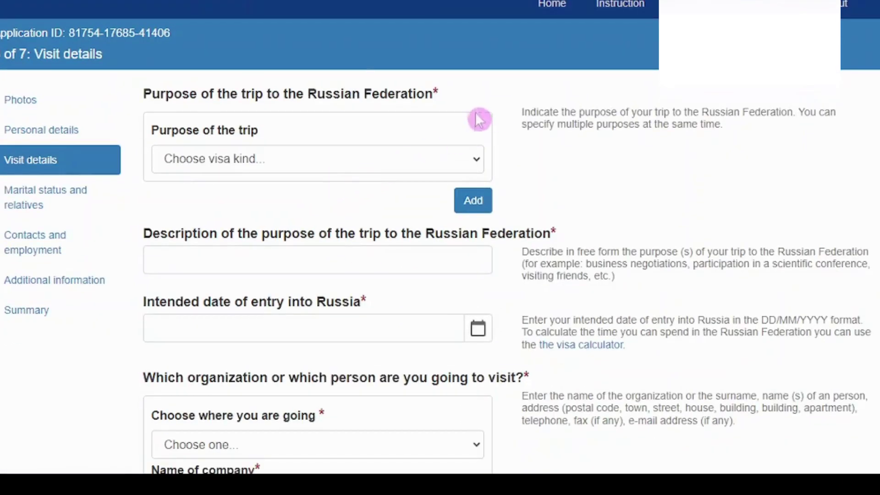
left_click(325, 164)
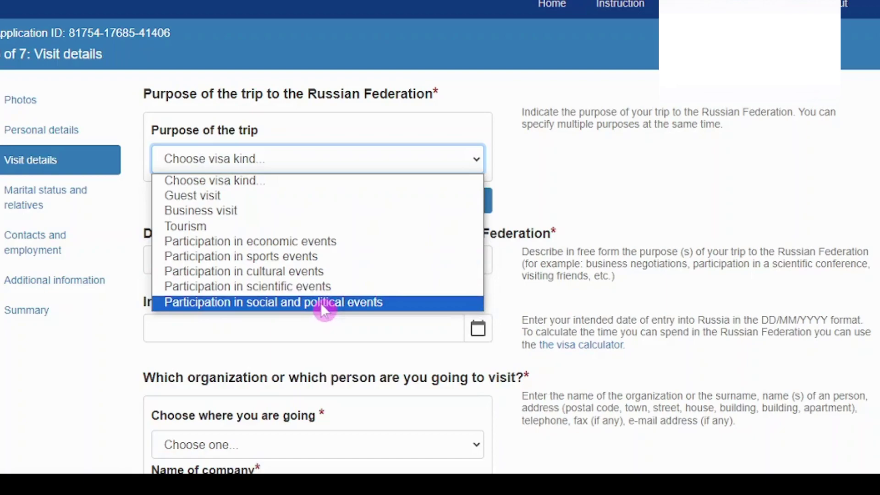
left_click(364, 233)
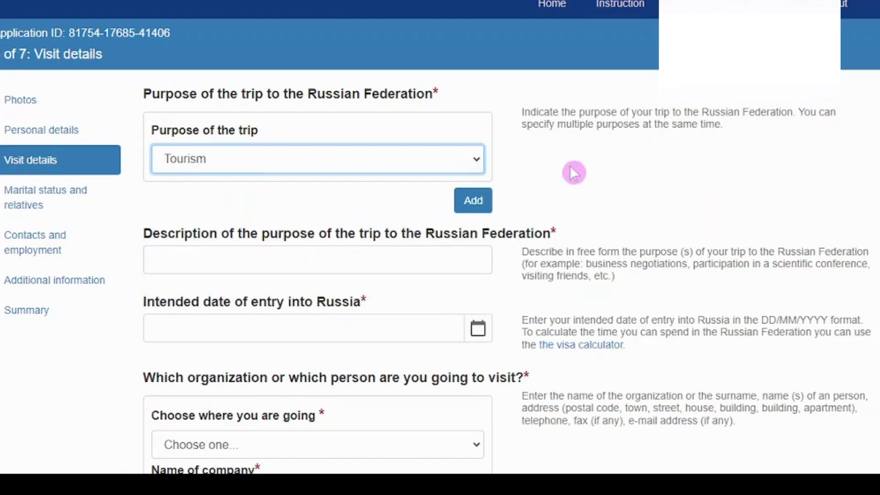
scroll(574, 171, "down", 3)
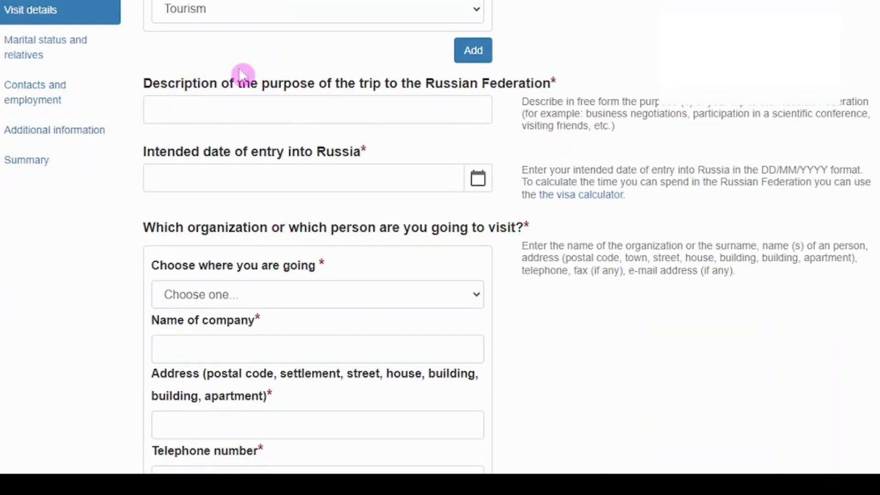
scroll(513, 106, "up", 3)
left_click(322, 253)
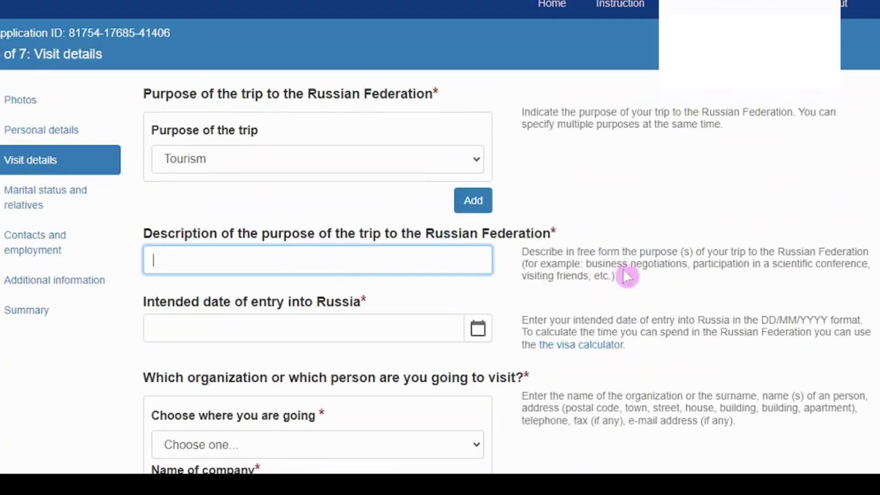
type("travel")
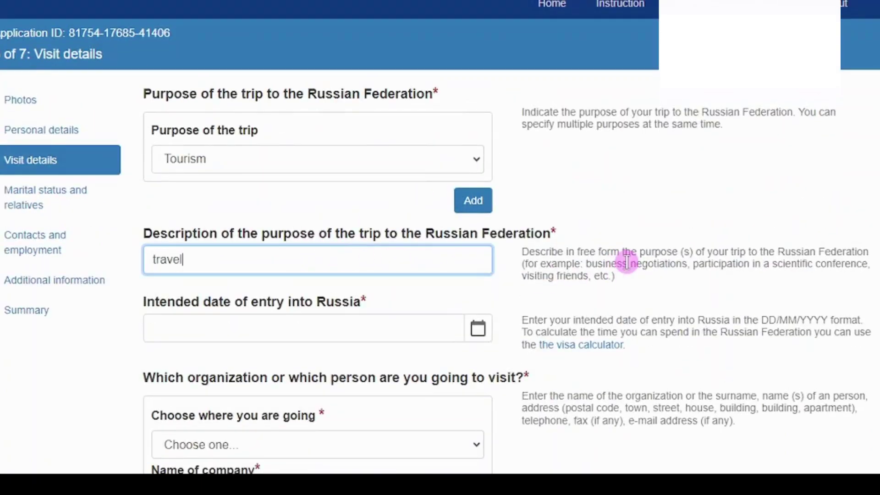
- Set the intended date of entry into Russia to 31.10.2023
scroll(633, 248, "down", 2)
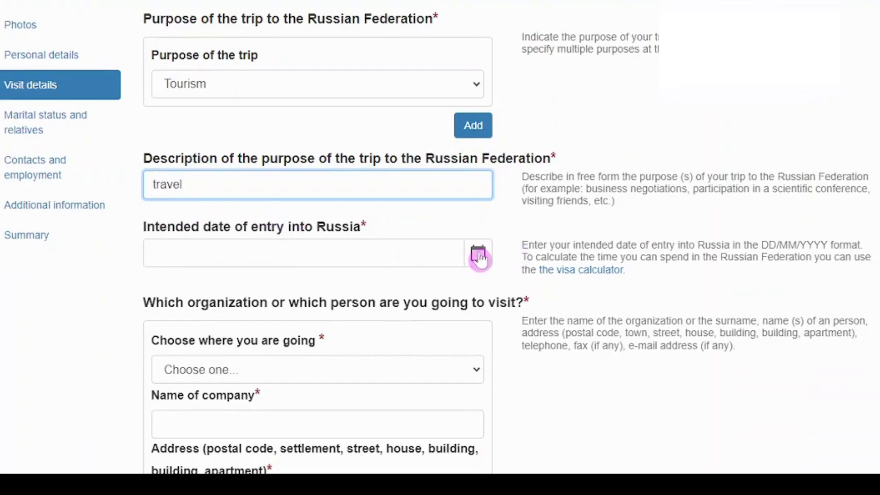
left_click(479, 255)
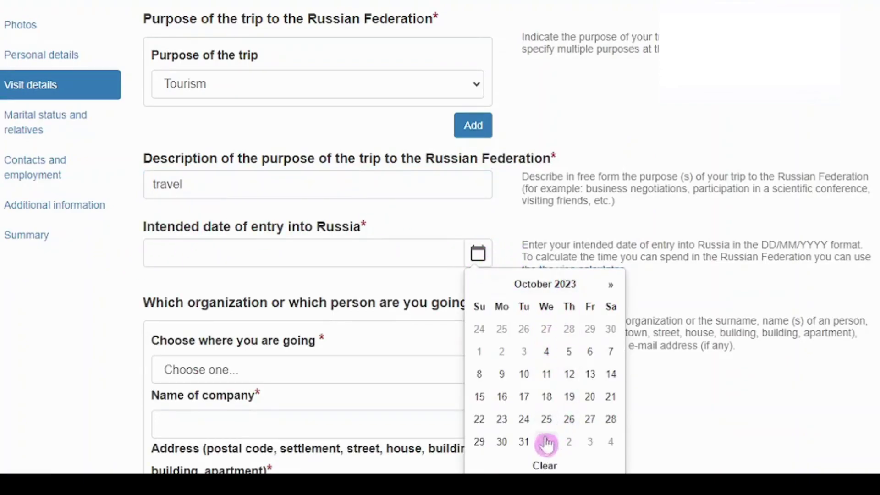
left_click(524, 443)
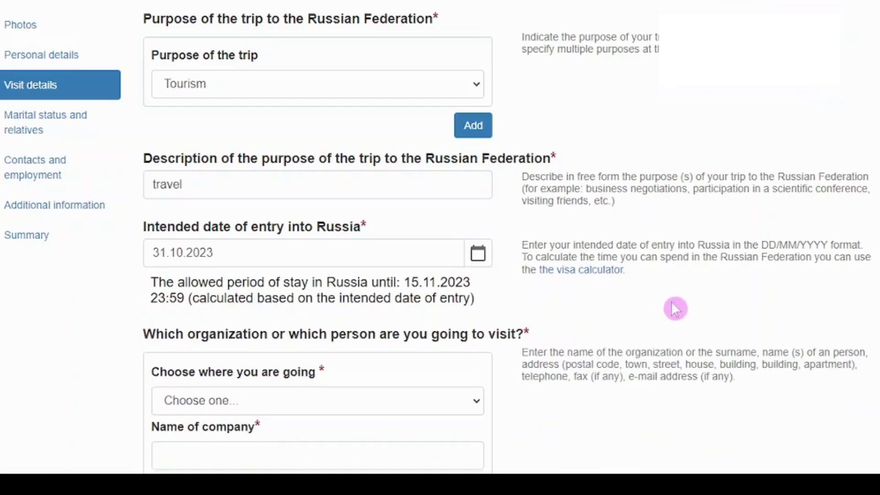
- Choose Individual as the kind of host for the question on which organization or person is being visited
scroll(674, 308, "down", 1)
scroll(674, 308, "down", 3)
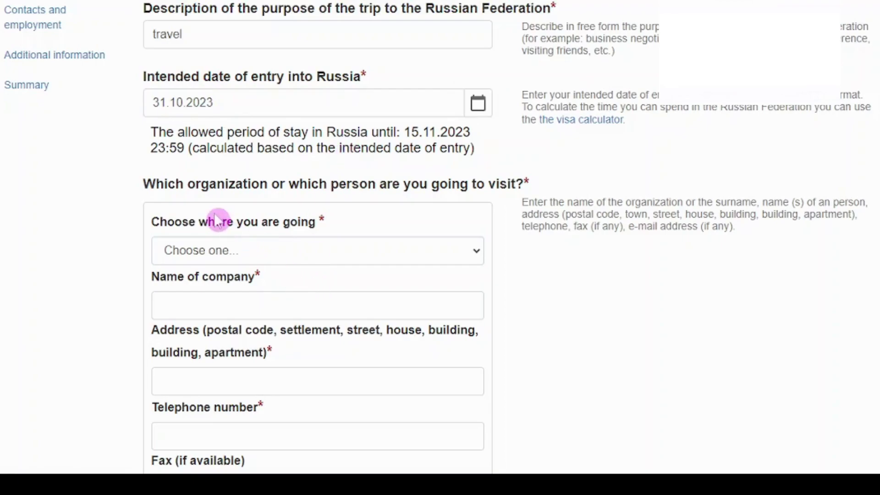
scroll(606, 181, "down", 2)
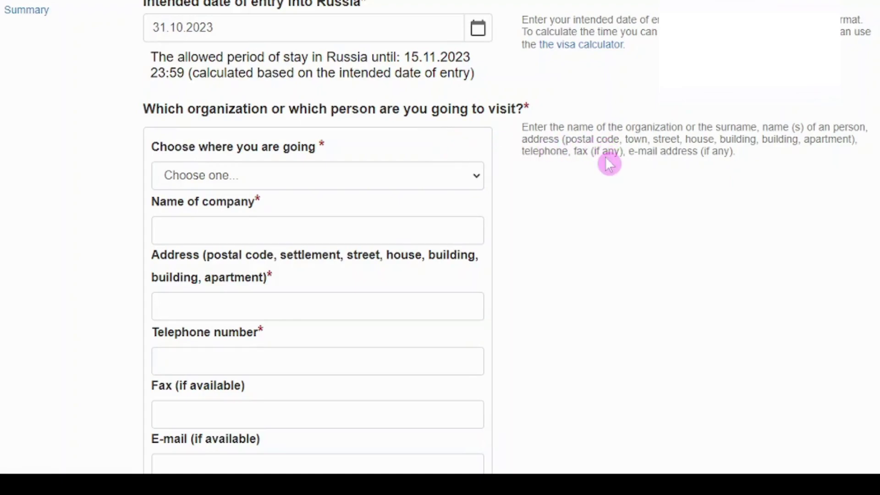
scroll(608, 163, "down", 2)
left_click(433, 106)
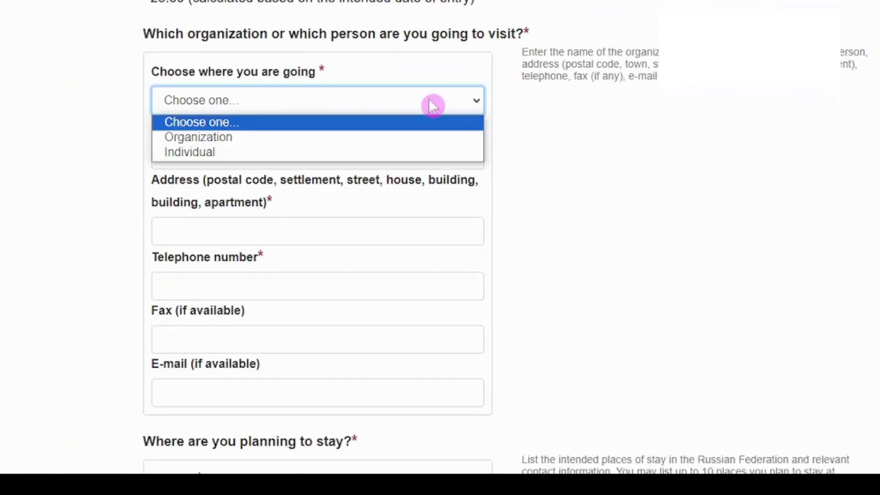
left_click(423, 155)
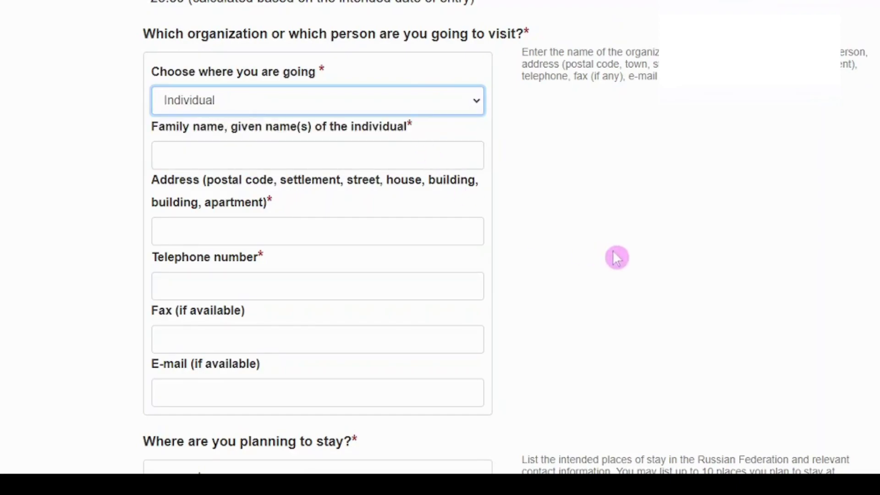
- Enter NA for the name, address and telephone number of the individual being visited
left_click(232, 147)
type("NA")
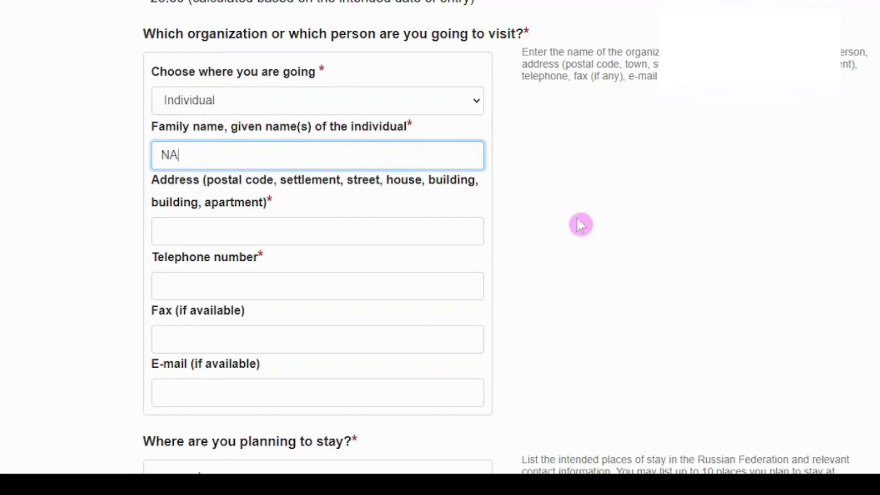
left_click(439, 235)
type("NA")
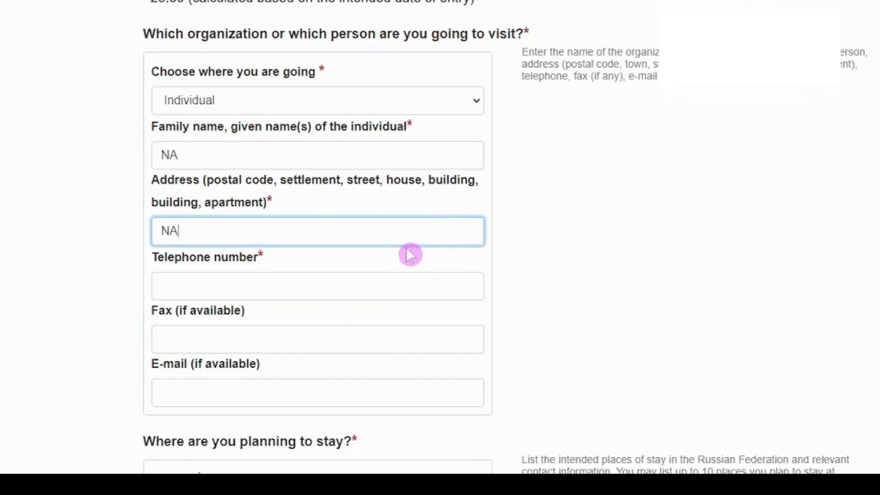
left_click(399, 288)
type("NA")
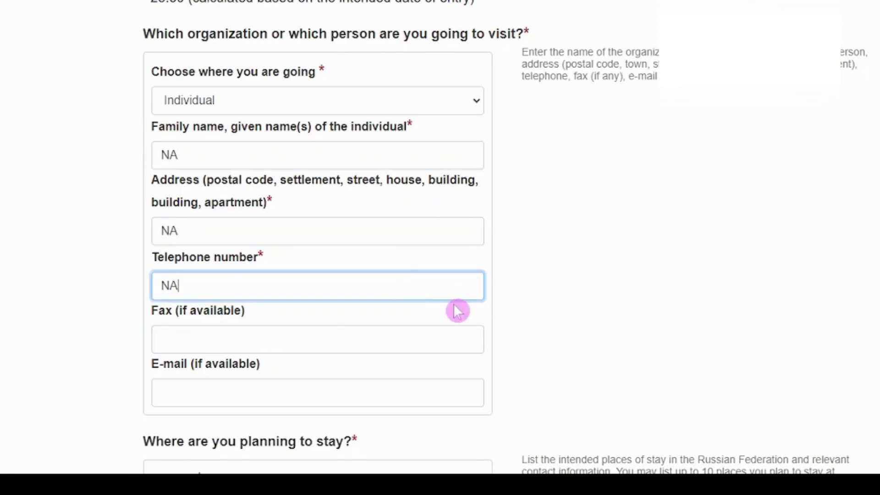
left_click(783, 323)
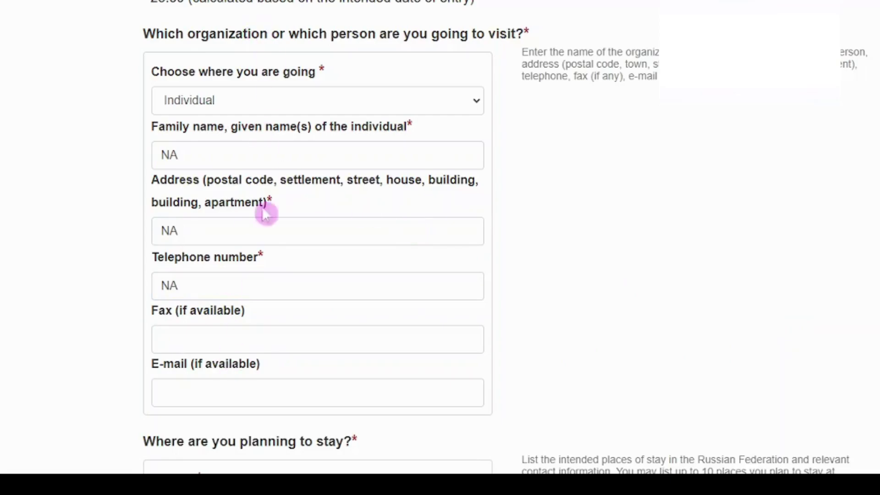
- Enter MOSCOW as the locality of the planned stay
scroll(599, 211, "down", 5)
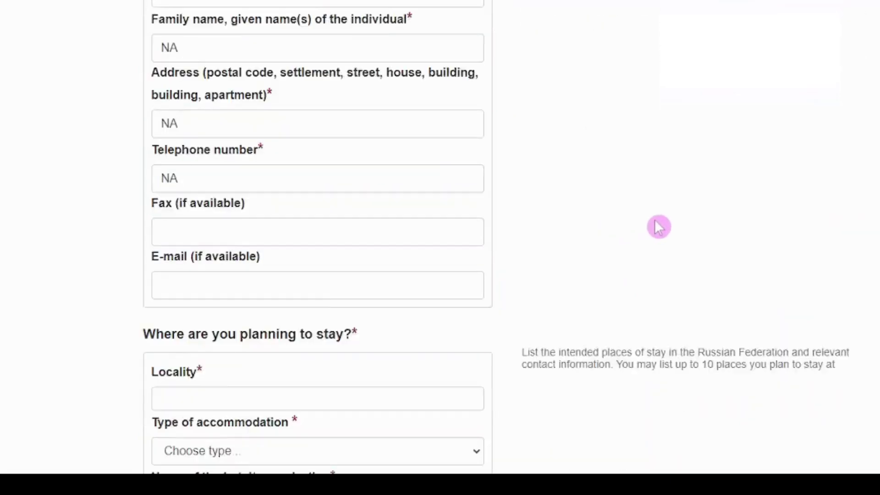
scroll(402, 208, "down", 3)
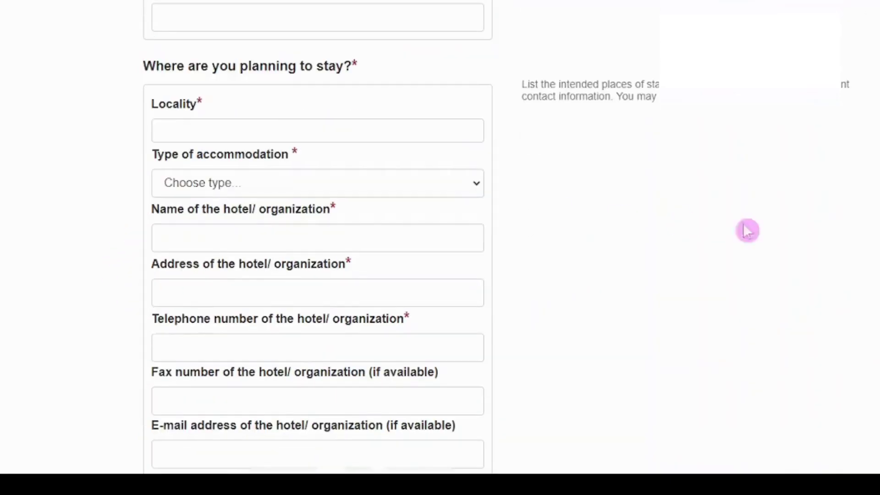
left_click(282, 134)
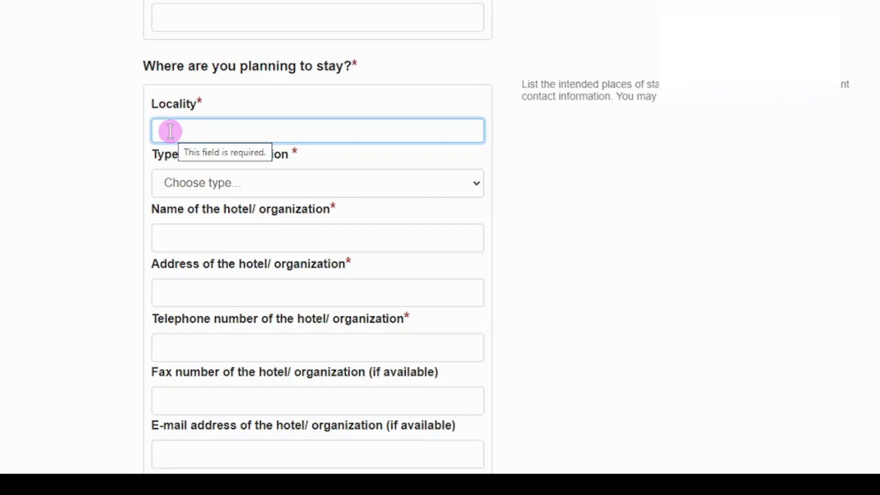
type("MOSCOW")
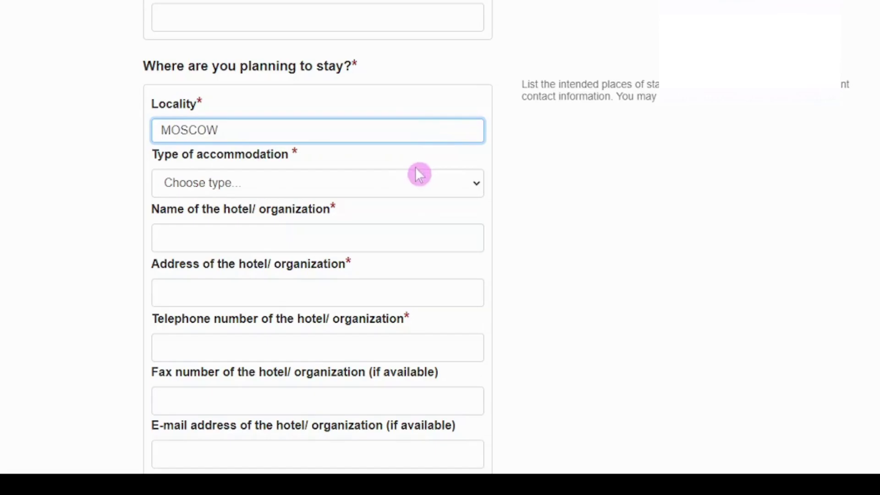
- Set the type of accommodation to Individual to view the fields it requires
scroll(612, 191, "down", 2)
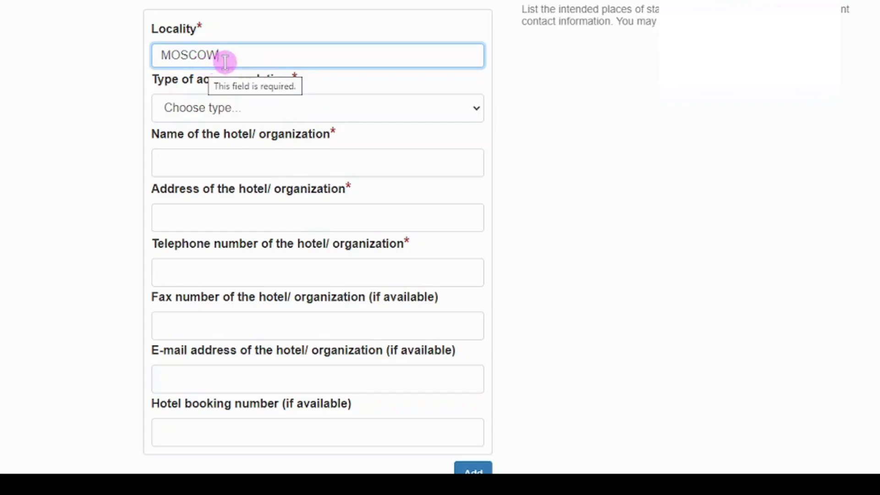
left_click(275, 109)
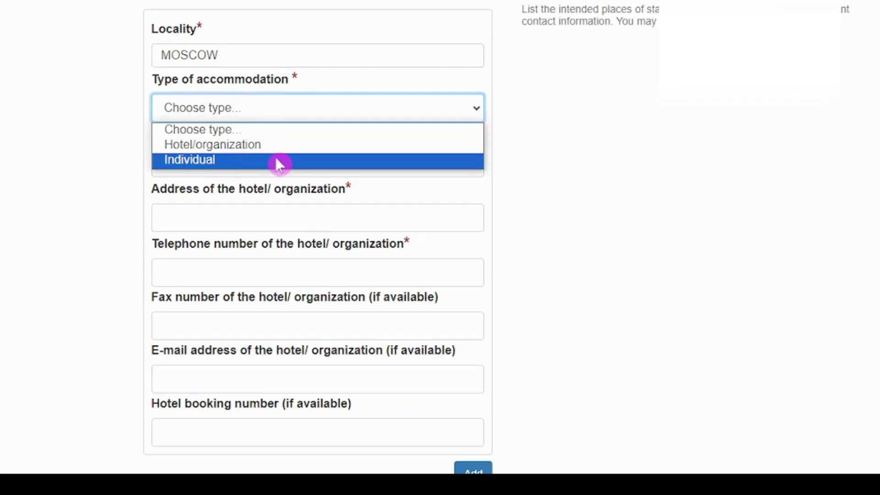
left_click(277, 160)
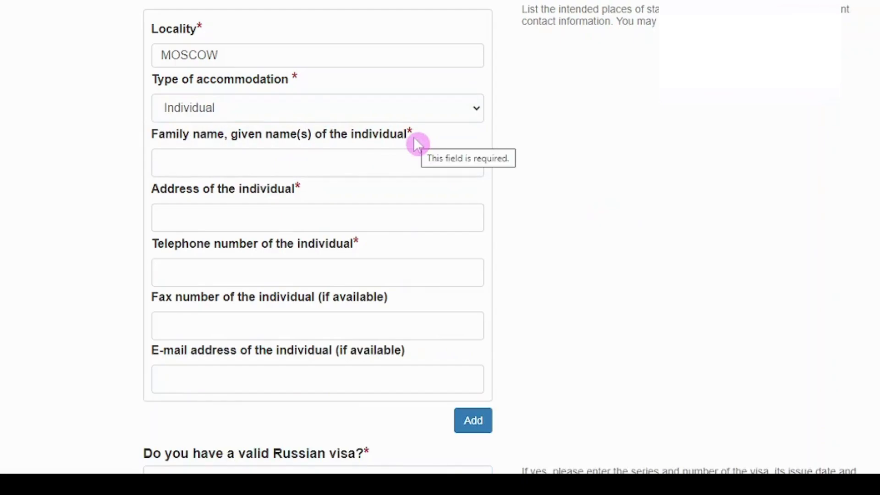
- Change the type of accommodation to Hotel/organization and look over the hotel fields, starting with its name
left_click(311, 109)
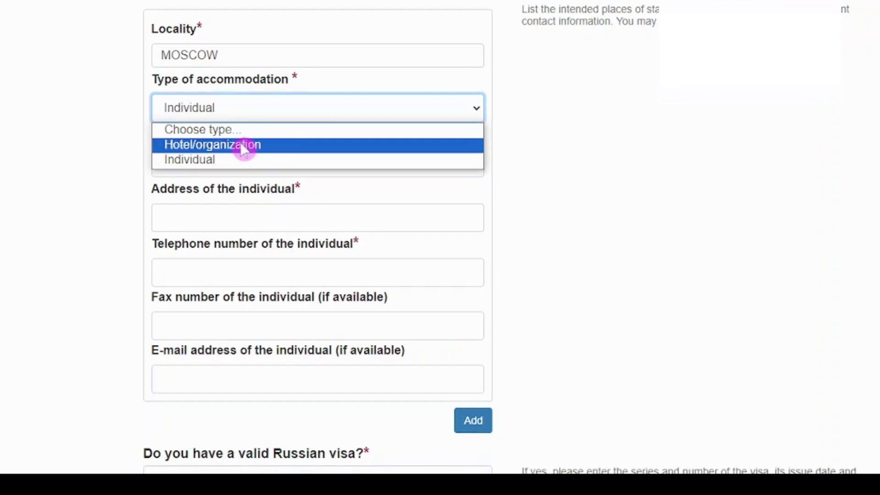
left_click(251, 146)
left_click(376, 160)
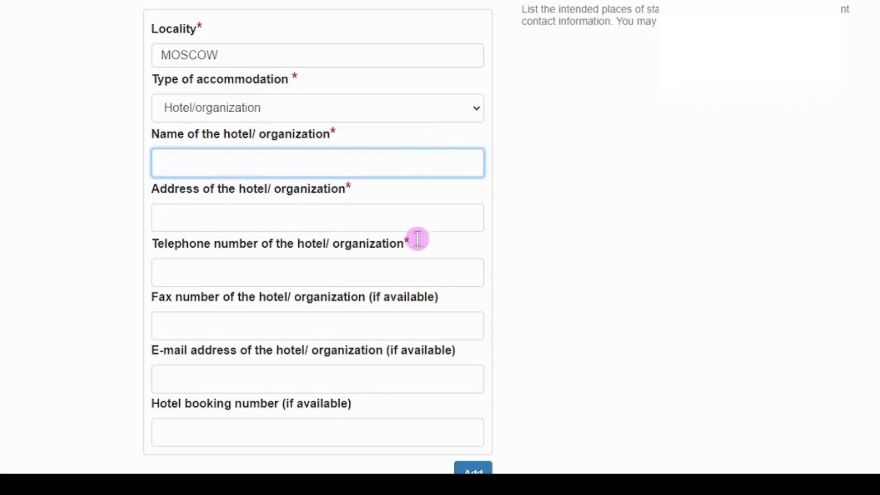
scroll(577, 260, "down", 2)
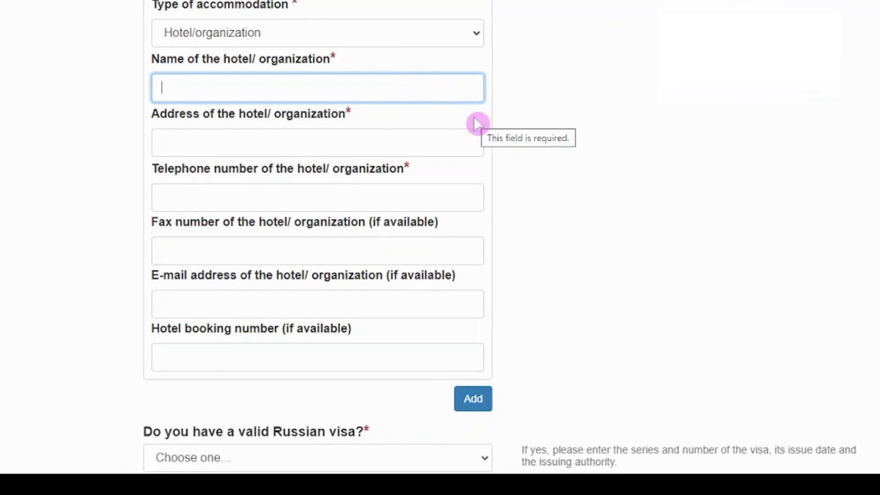
- Enter RADISSON HOTEL as the hotel name and fill in the hotel's address and telephone number
type("RADISSON HOTEL")
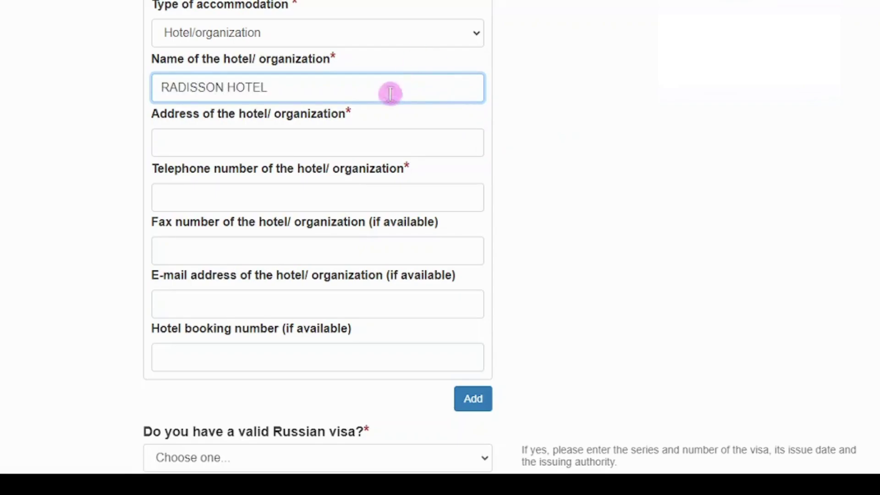
left_click(374, 142)
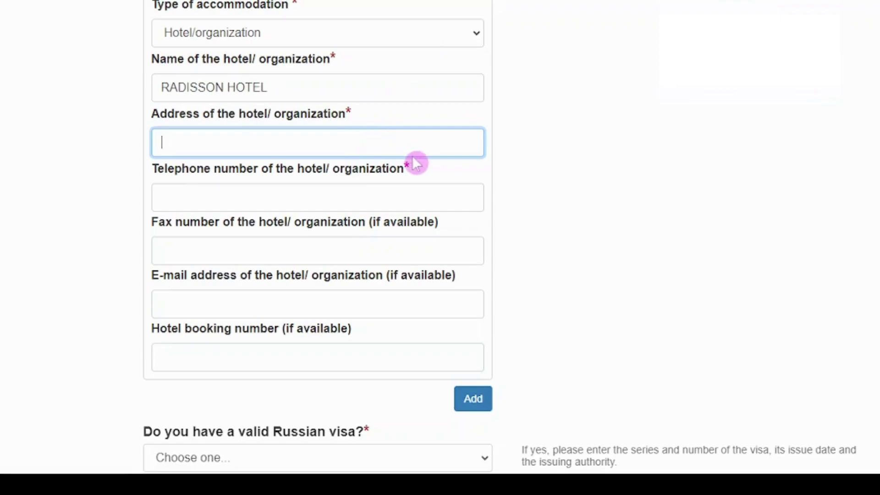
type("KUTUZOV AVENUE")
left_click(414, 188)
key("ctrl+v")
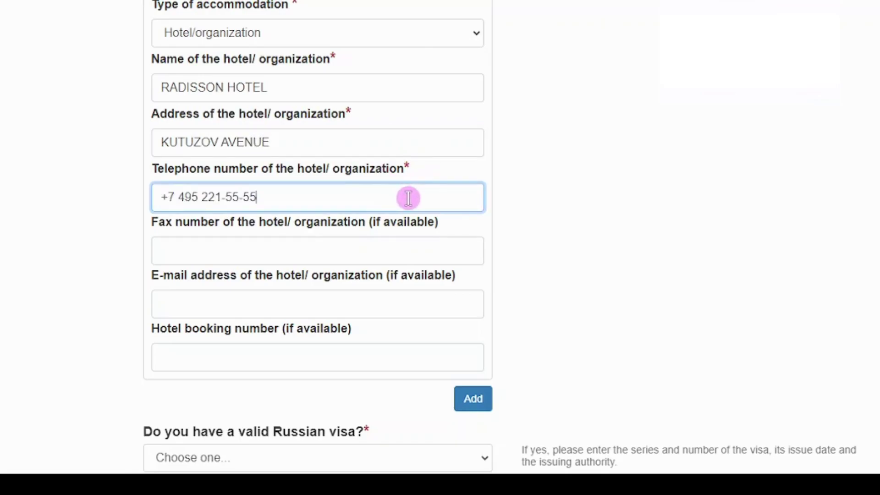
- Review the completed accommodation entry and the remaining visit questions on visa, insurance, funds and visited countries
left_click(638, 317)
scroll(637, 317, "down", 2)
scroll(541, 304, "up", 6)
scroll(591, 272, "down", 8)
scroll(581, 298, "up", 6)
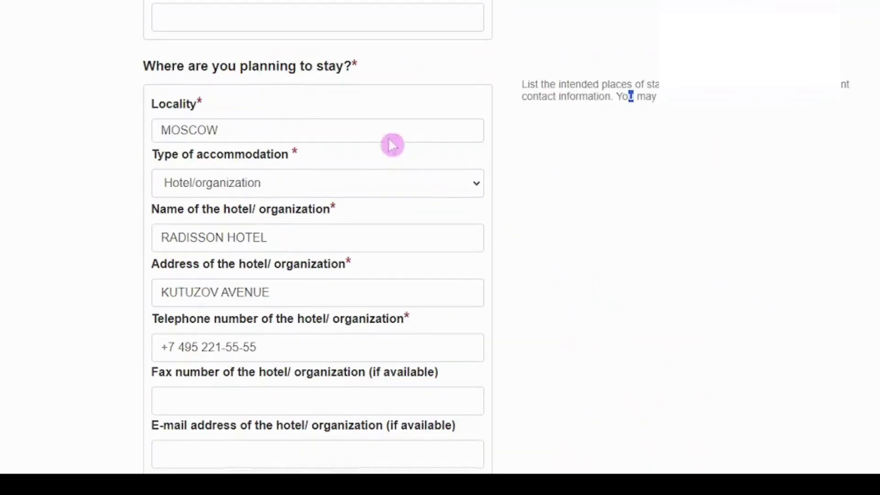
scroll(538, 208, "down", 3)
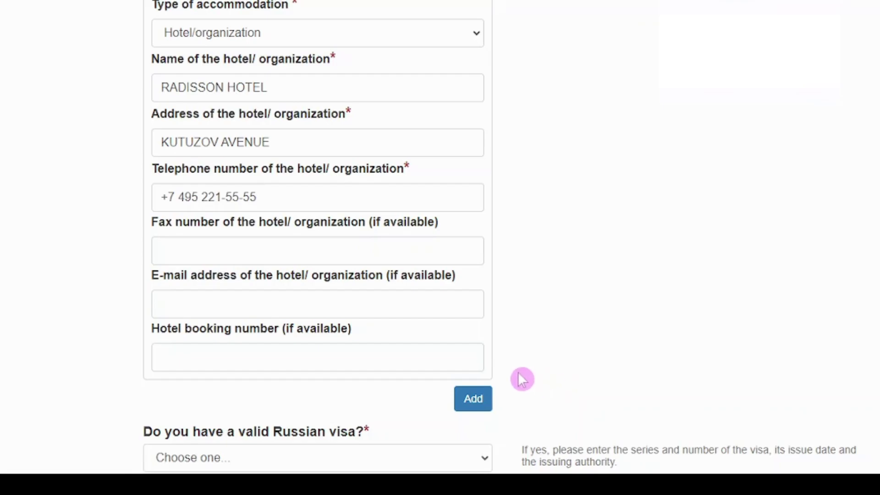
scroll(558, 340, "down", 3)
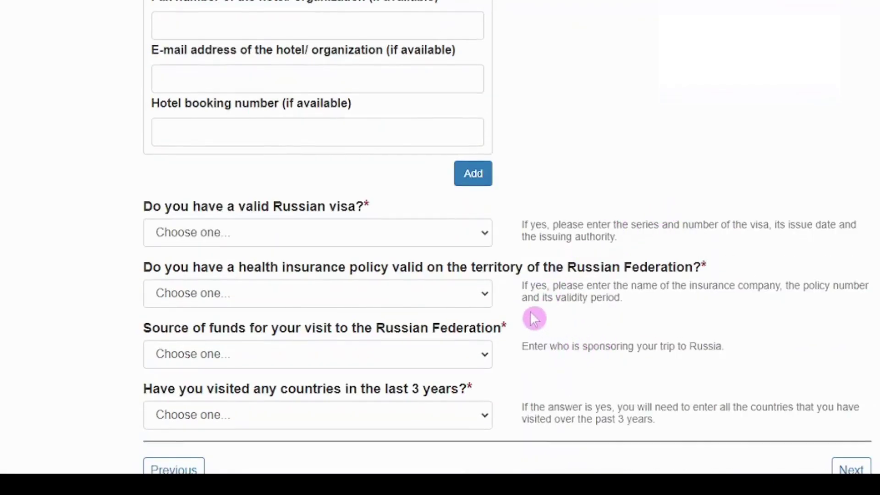
scroll(140, 188, "down", 2)
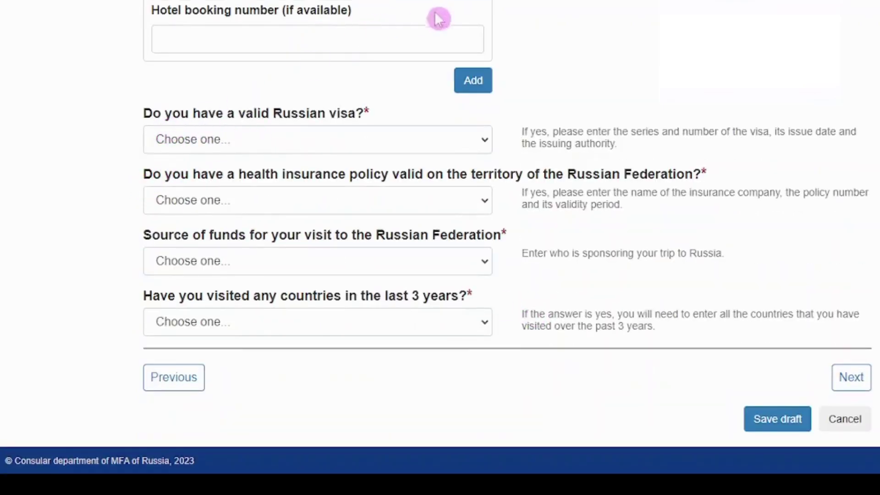
scroll(563, 57, "up", 3)
scroll(697, 126, "down", 3)
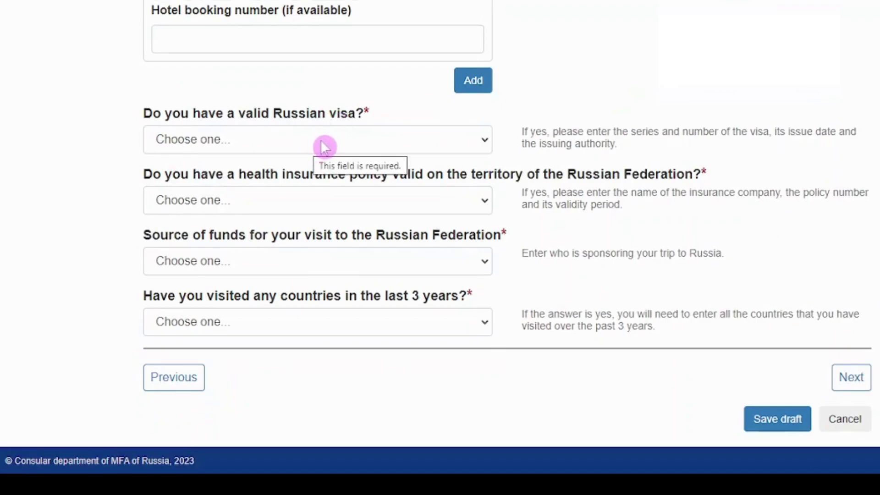
- Answer no to having a valid Russian visa and no to having a health insurance policy valid in Russia
left_click(323, 147)
left_click(307, 192)
left_click(18, 200)
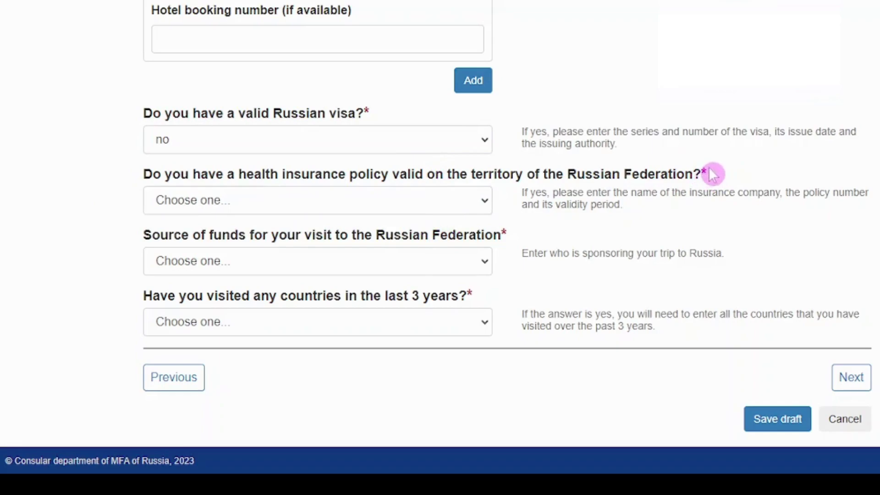
left_click(435, 200)
left_click(415, 253)
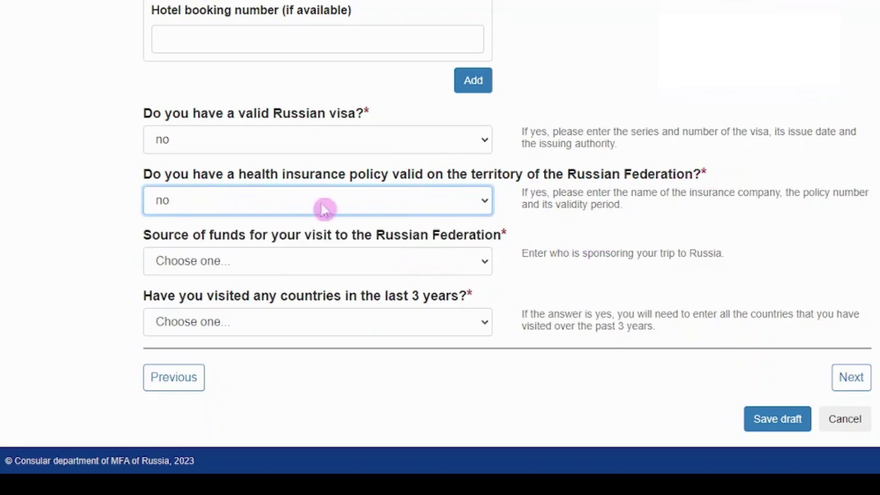
- Switch the health insurance answer to yes to view the policy fields it requires, and set it back to no
left_click(403, 203)
left_click(372, 237)
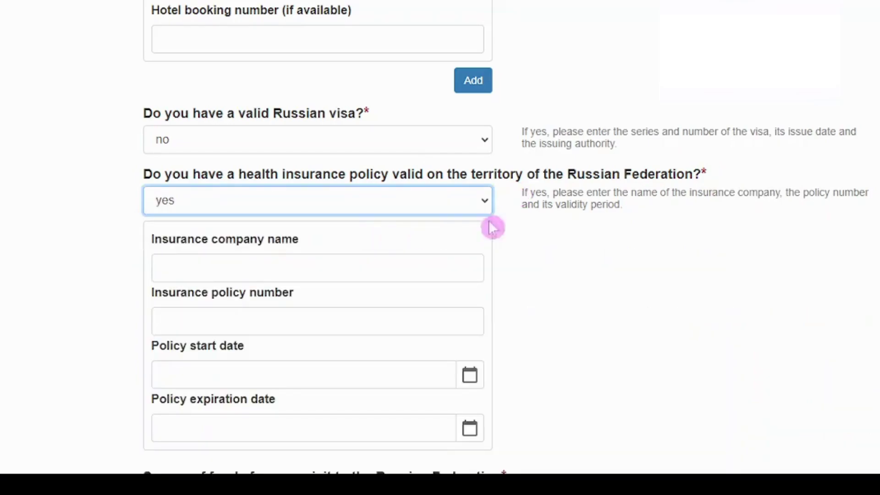
scroll(573, 240, "down", 2)
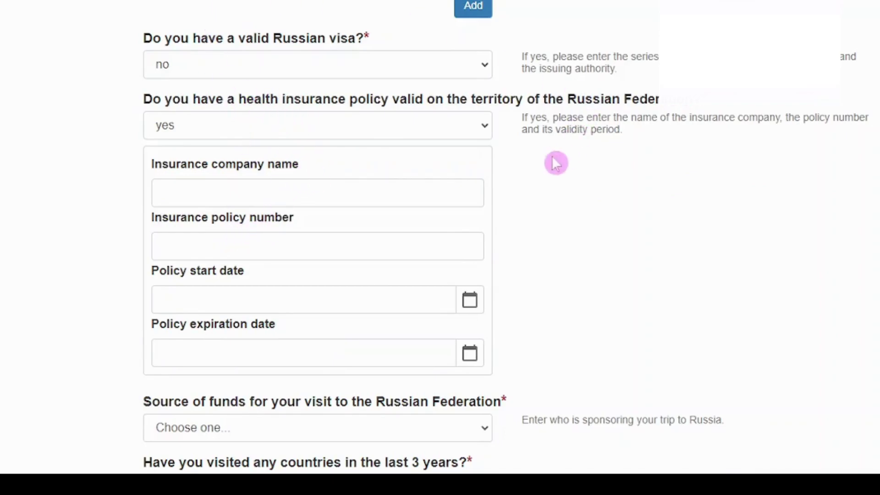
left_click(458, 134)
left_click(453, 178)
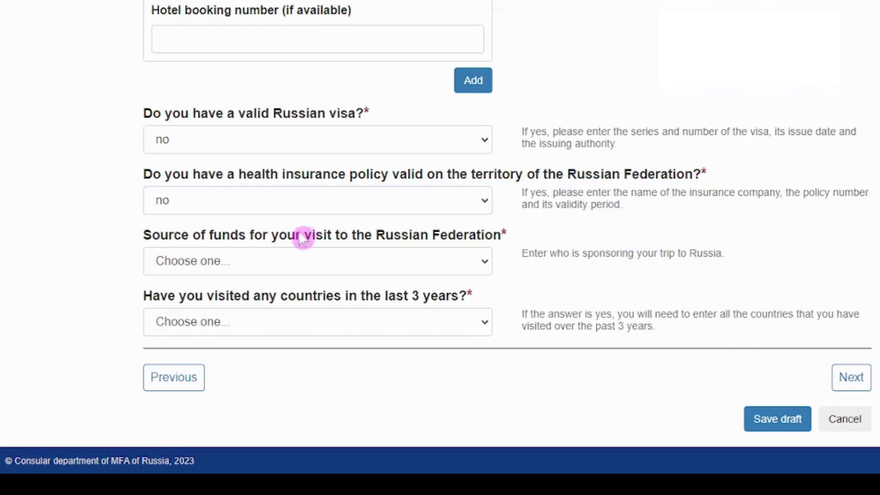
- Set the source of funds for the visit to Independently
left_click(387, 257)
left_click(387, 257)
left_click(387, 257)
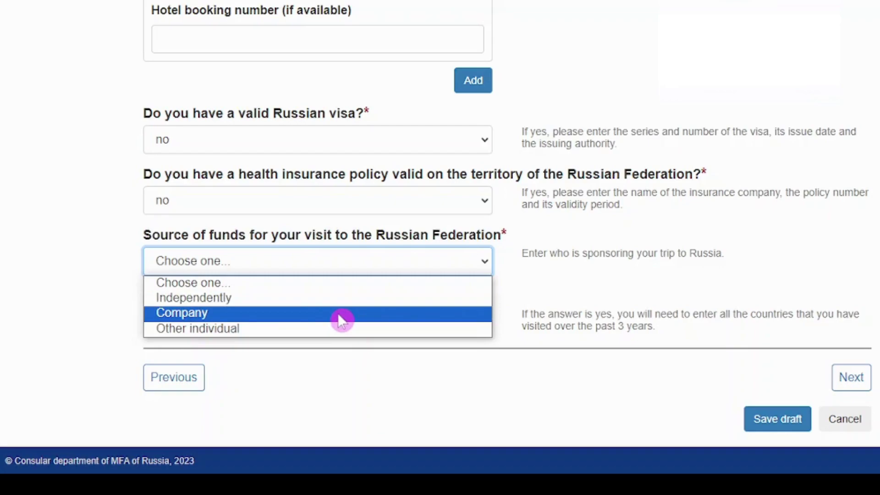
left_click(353, 298)
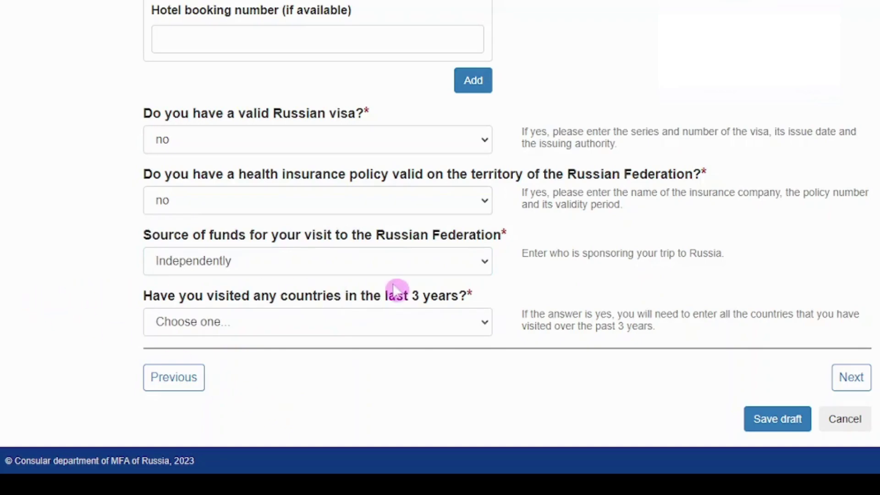
- Answer yes to having visited countries in the last 3 years and look through the list of countries
left_click(443, 324)
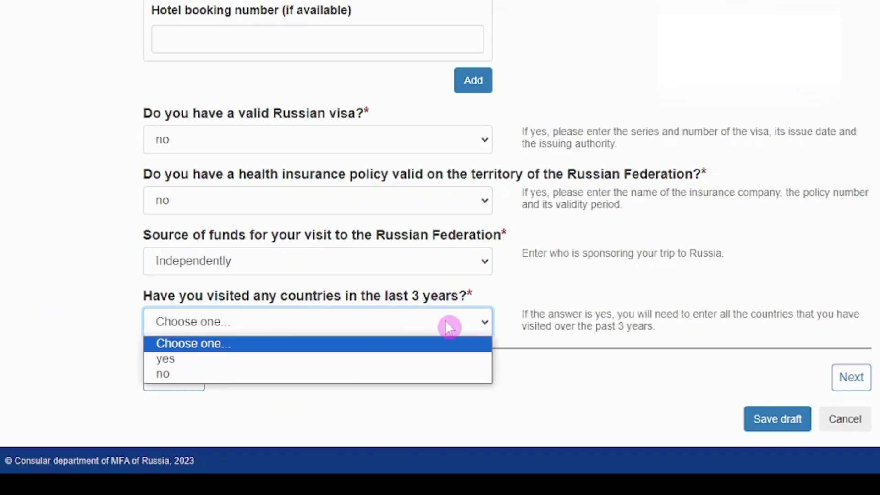
left_click(445, 357)
scroll(579, 295, "down", 2)
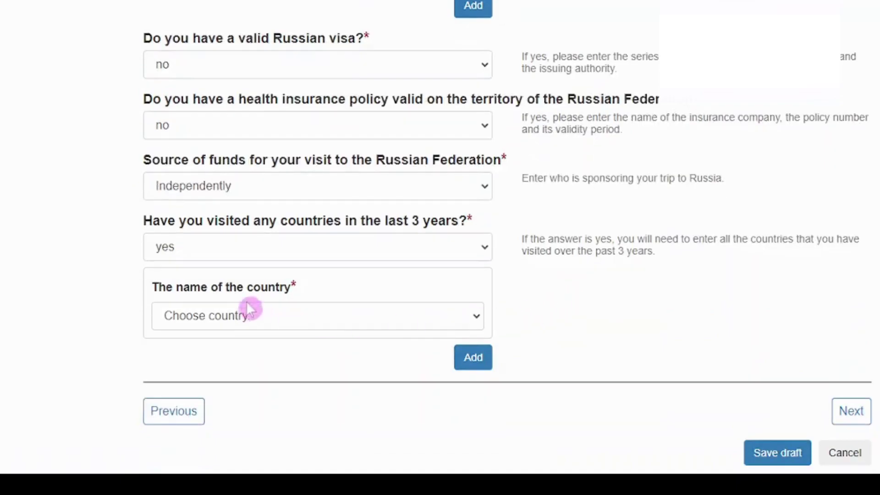
left_click(306, 314)
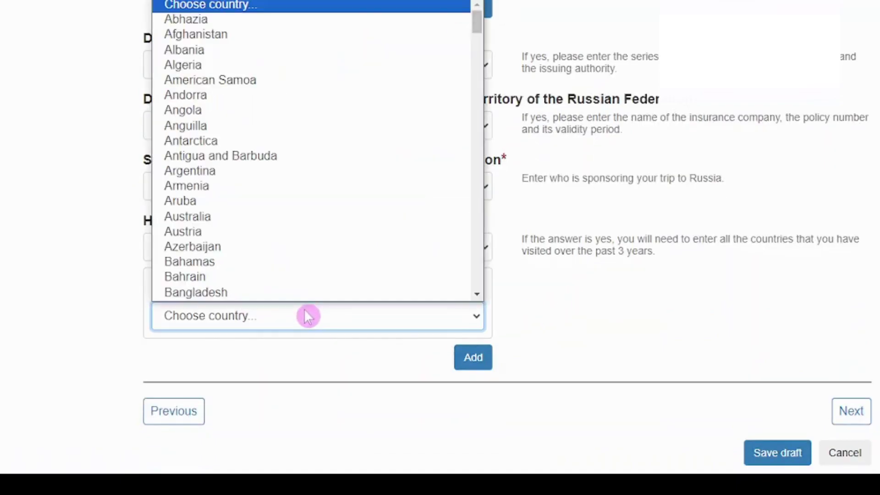
left_click(307, 325)
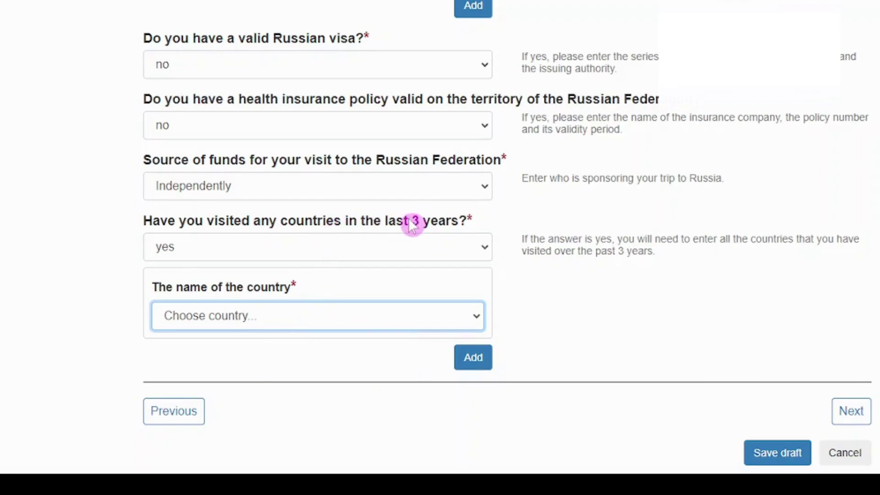
left_click(354, 313)
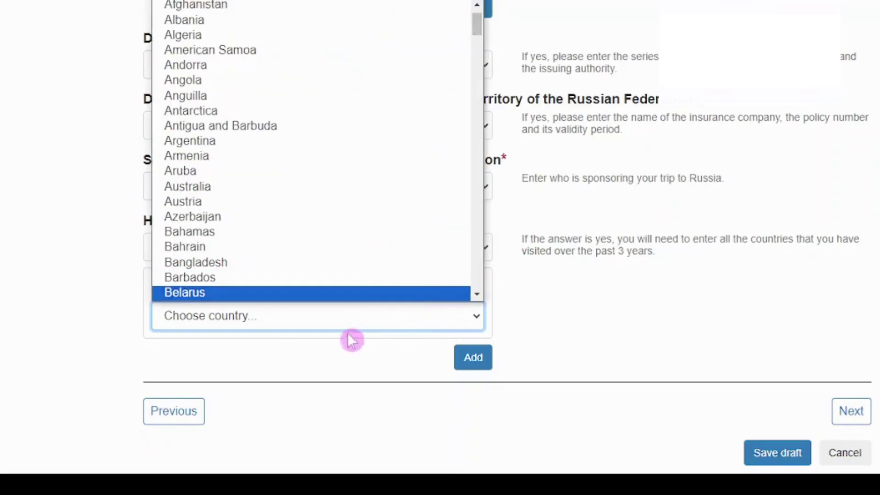
left_click(512, 311)
- Answer no to having visited any countries in the last 3 years and continue to the Marital status and relatives section
left_click(422, 250)
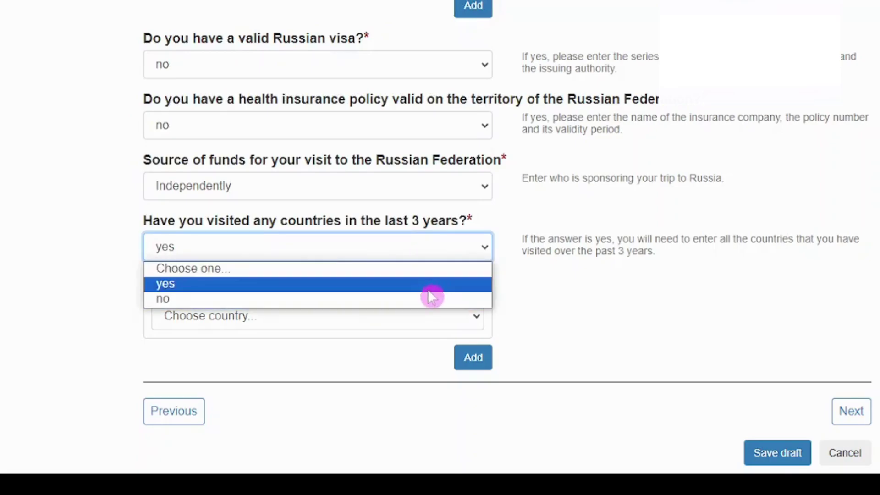
left_click(430, 298)
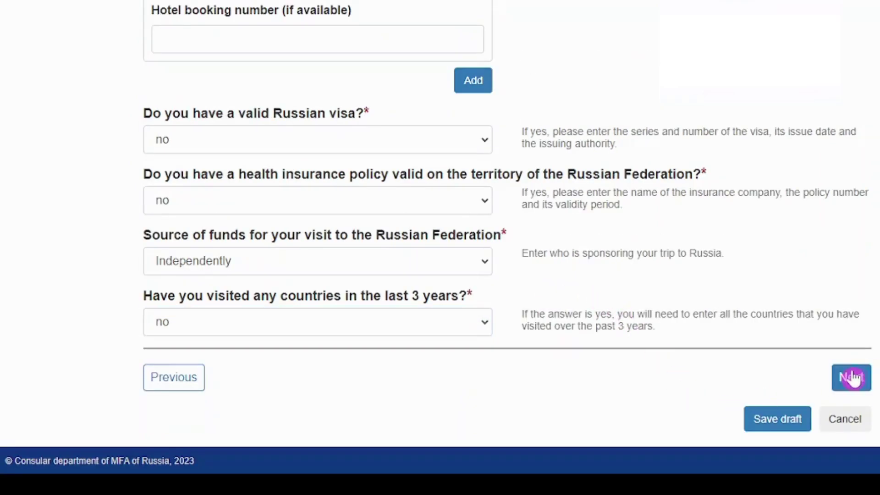
left_click(851, 378)
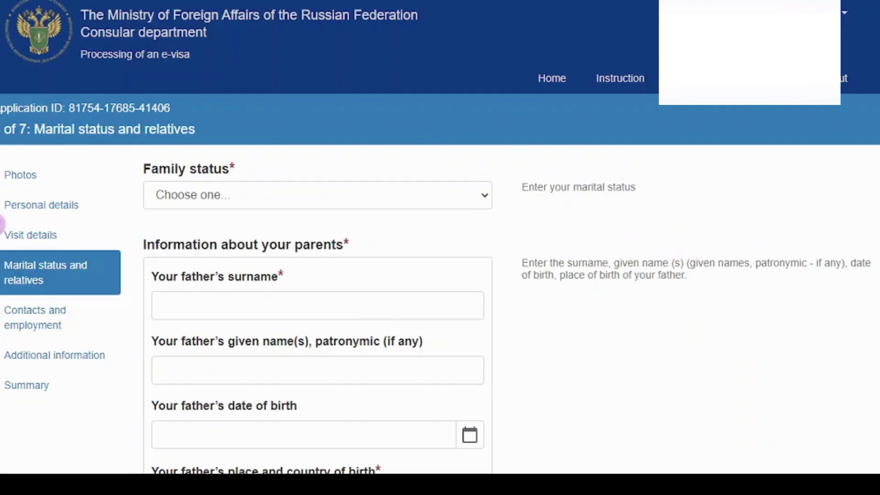
- Set the family status to single
left_click(403, 205)
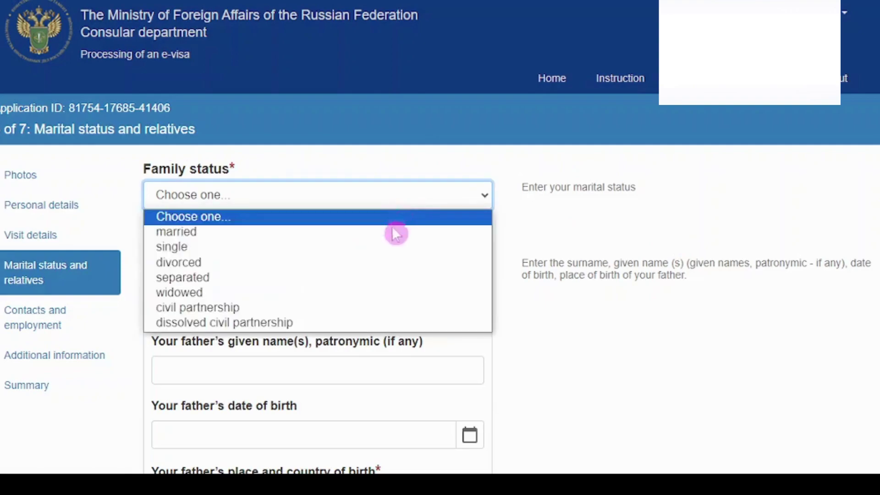
left_click(428, 255)
scroll(623, 261, "down", 3)
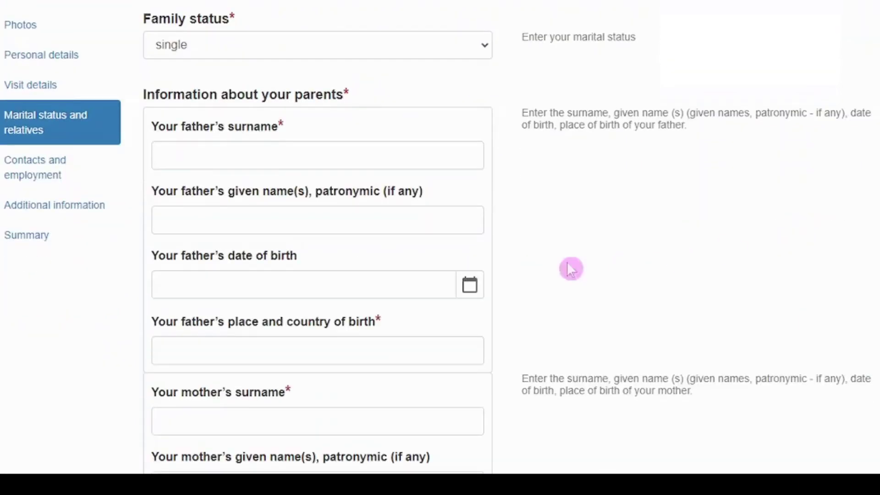
- Enter the father's surname in the information about the parents
scroll(403, 97, "down", 2)
scroll(756, 180, "up", 2)
scroll(756, 180, "down", 2)
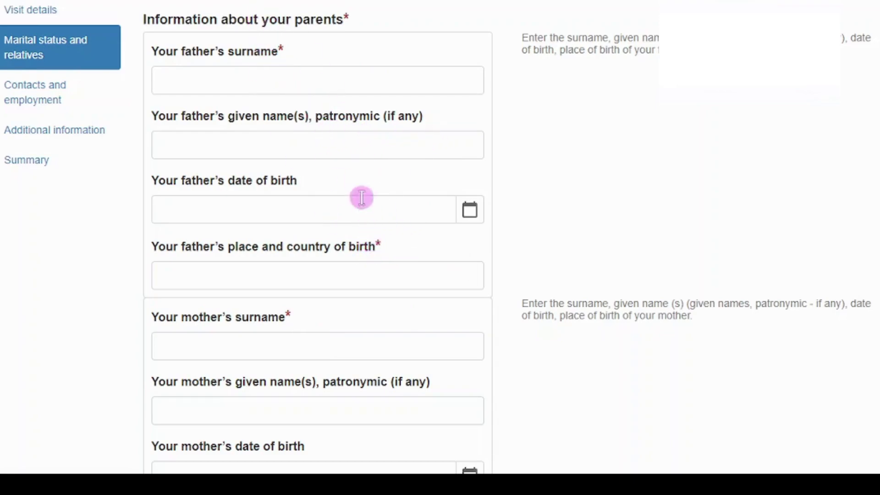
left_click(422, 89)
type("MA")
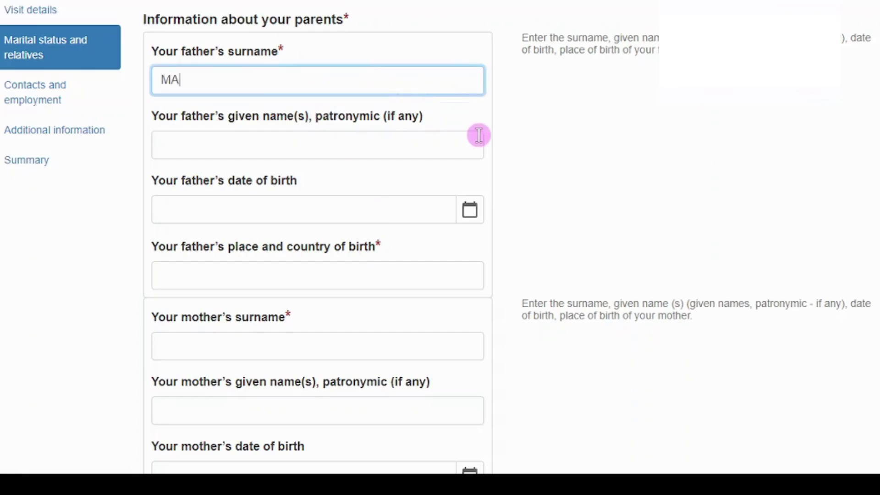
type("RTIN")
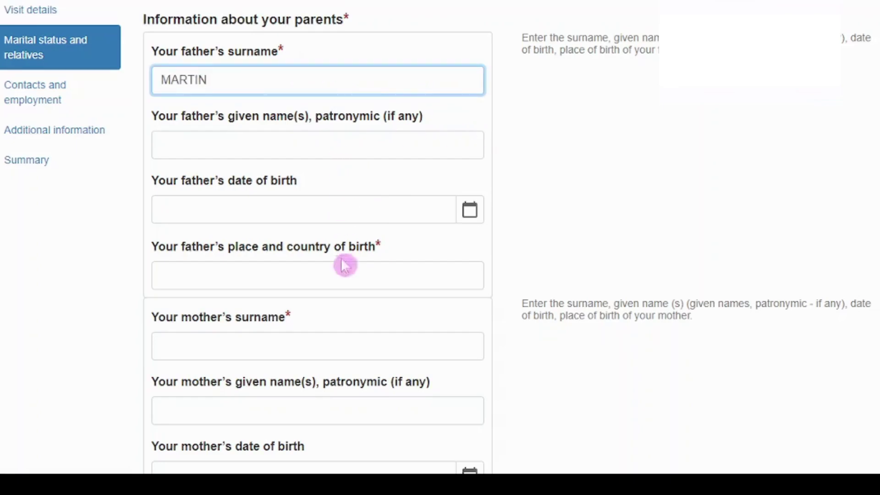
- Enter PARIS, FRANCE as the father's place and country of birth
scroll(407, 113, "down", 1)
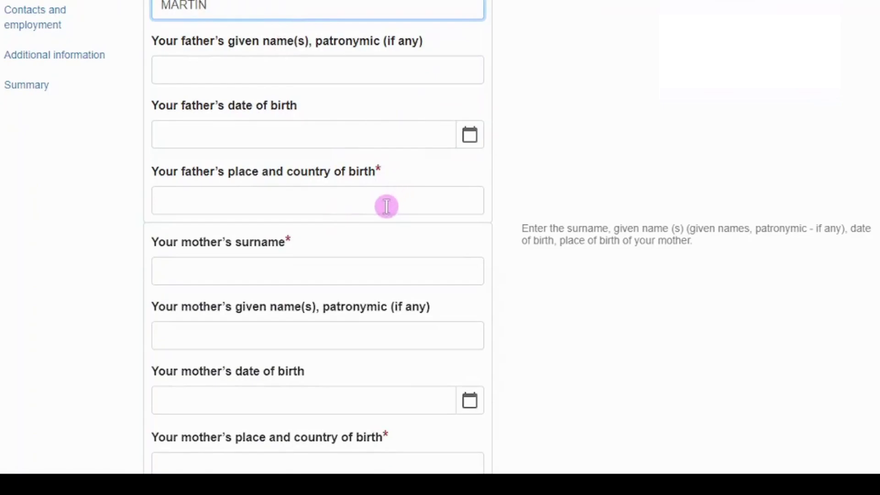
left_click(387, 202)
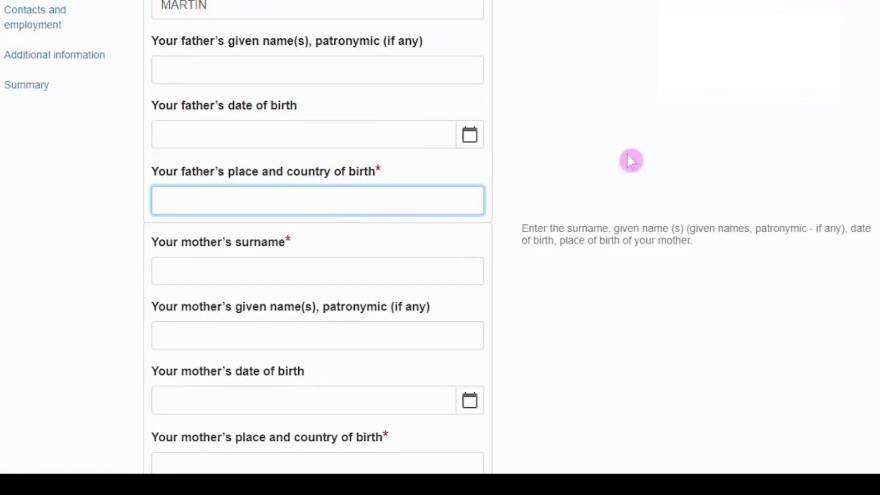
type("PARIS? FRAN")
key("BackSpace")
key("BackSpace")
key("BackSpace")
key("BackSpace")
key("BackSpace")
key("BackSpace")
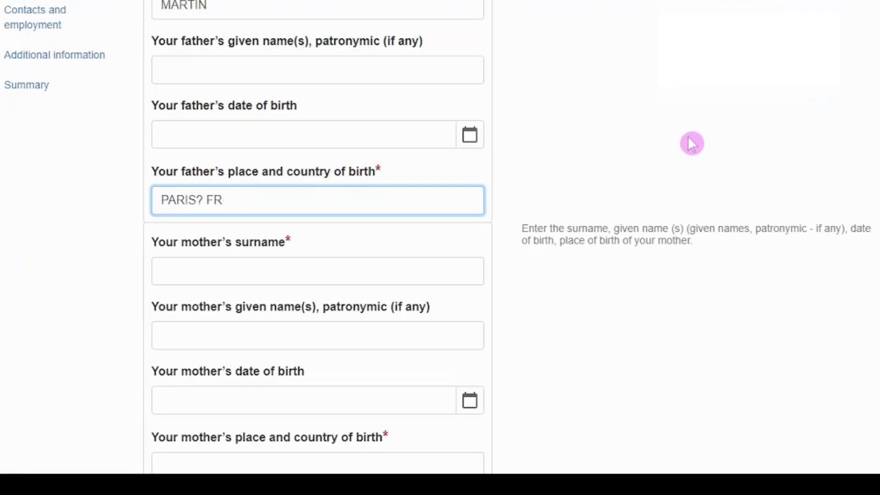
type(", FRANCE")
- Enter the mother's surname and PARIS, FRANCE as her place and country of birth
left_click(318, 274)
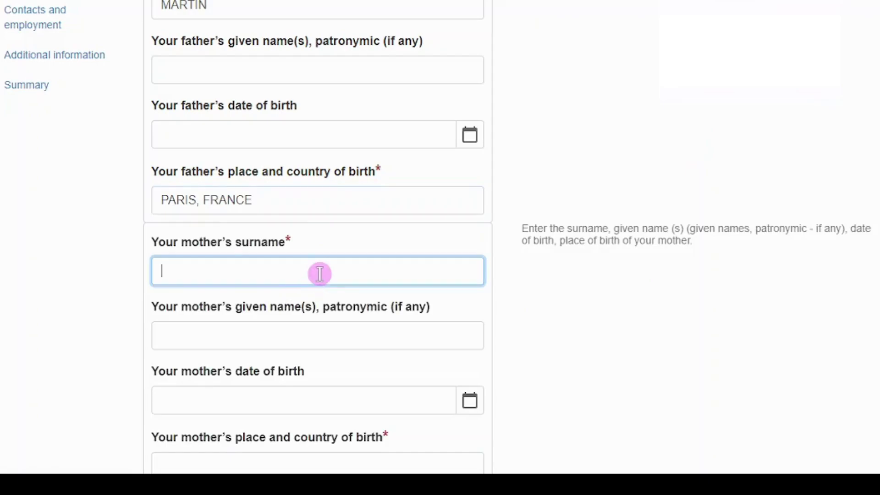
type("DUPONT")
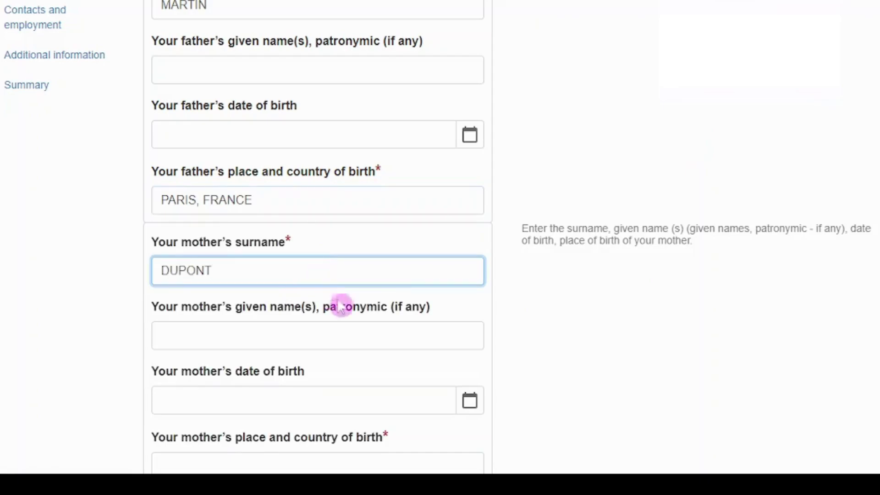
scroll(363, 361, "down", 1)
scroll(363, 362, "down", 5)
left_click(288, 243)
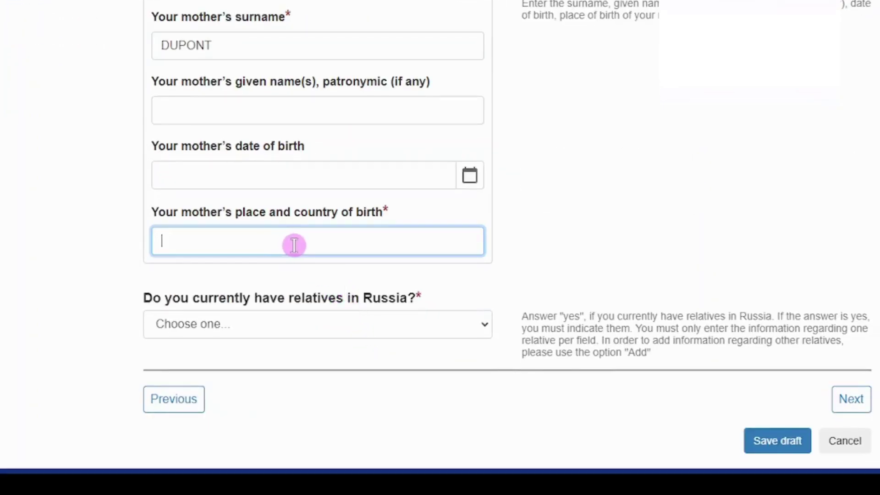
type("PARIS, F")
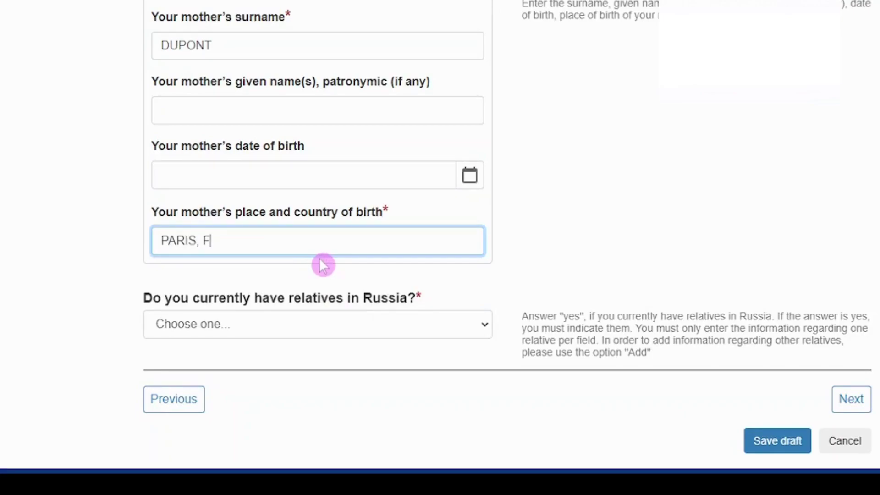
type("RANCE")
left_click(527, 315)
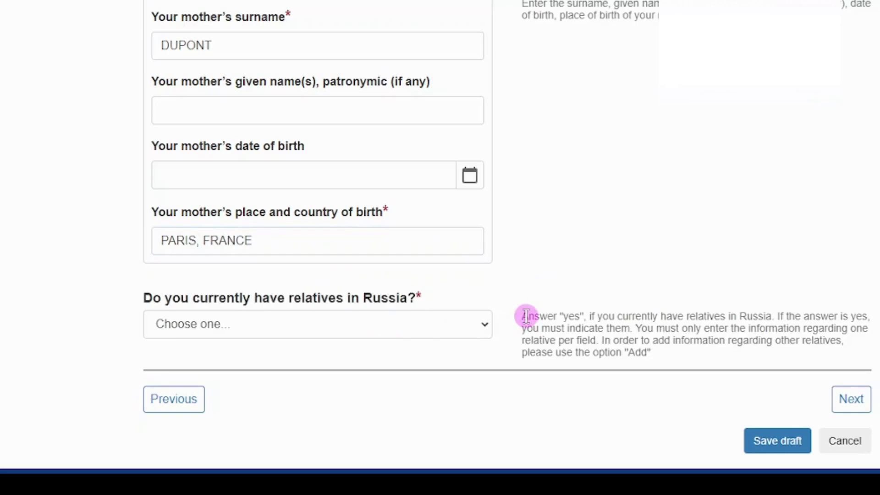
- Answer yes to currently having relatives in Russia and look over the relative's detail fields
scroll(373, 303, "down", 1)
left_click(373, 302)
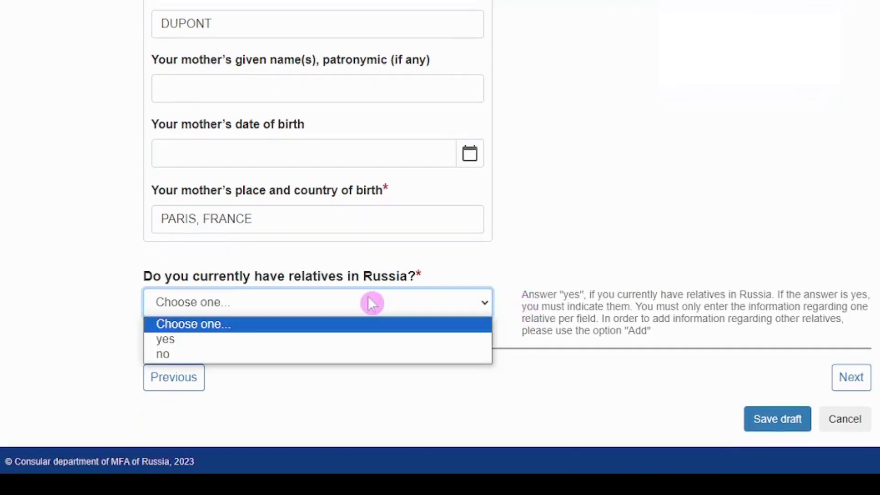
left_click(402, 339)
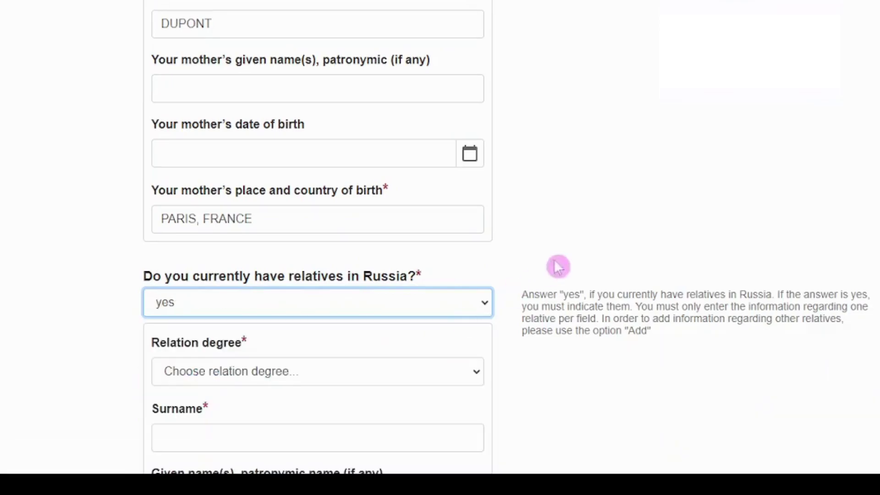
scroll(596, 239, "down", 3)
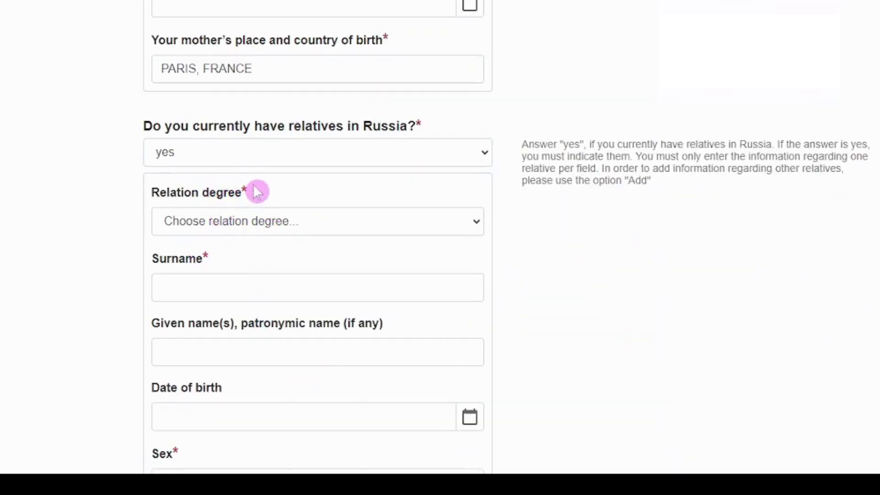
- Answer no to currently having relatives in Russia and continue to the Contacts and employment section
left_click(262, 161)
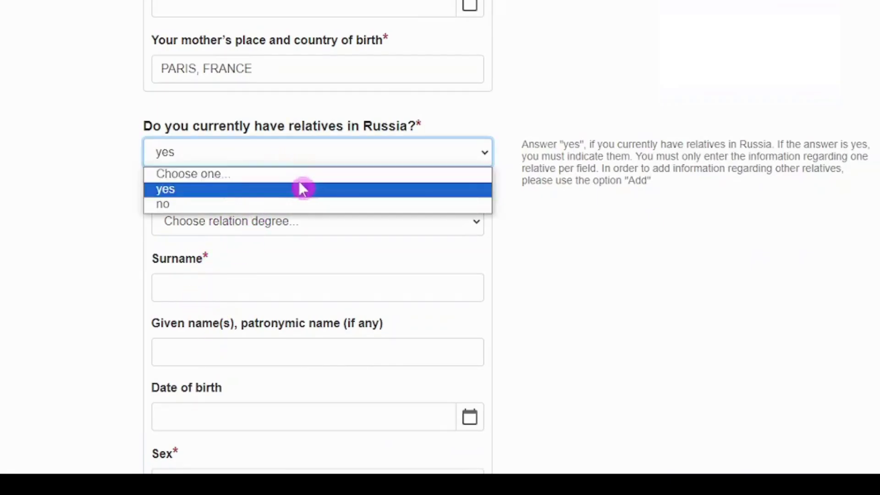
left_click(295, 204)
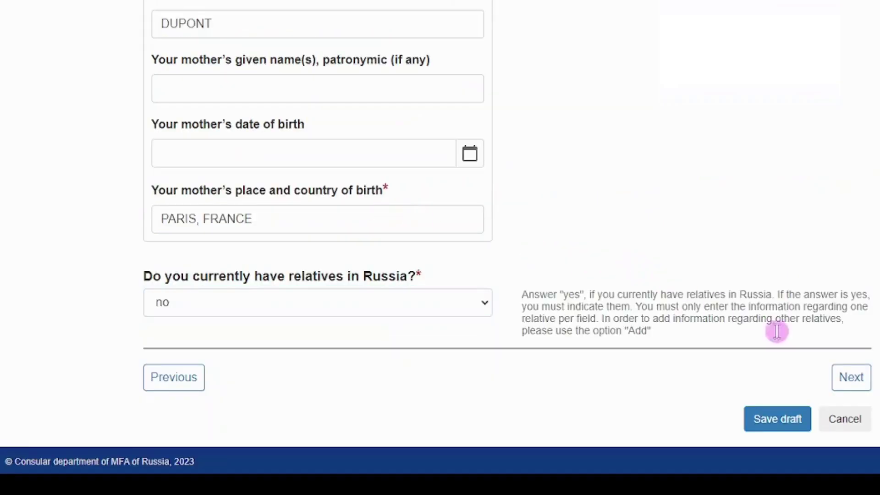
left_click(851, 377)
- Answer yes to having a place of actual residence and enter the address of the actual residence
scroll(672, 371, "down", 2)
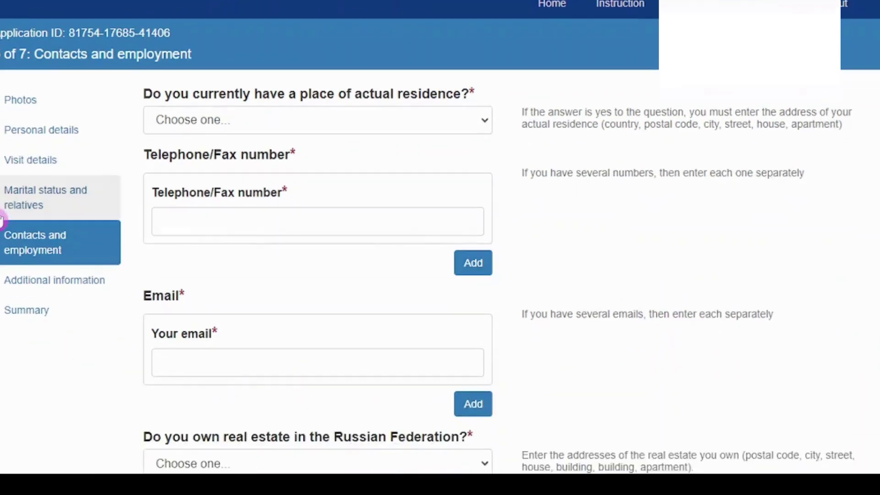
left_click(391, 120)
left_click(416, 158)
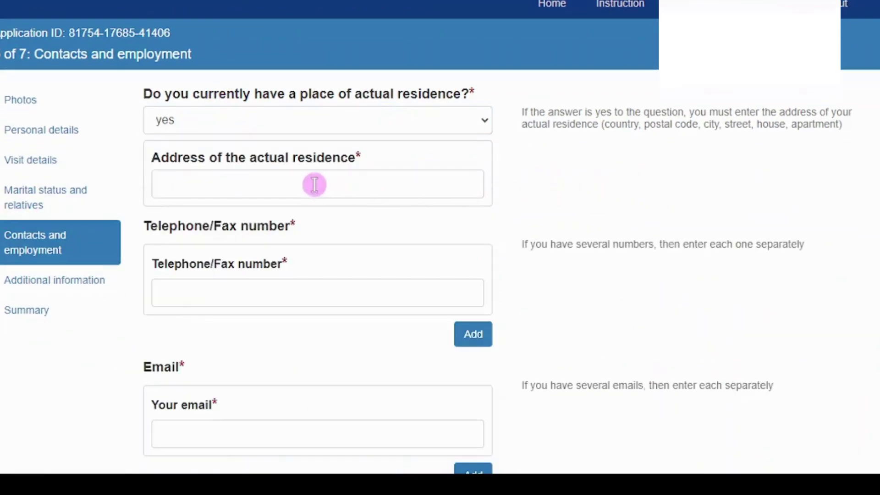
left_click(393, 179)
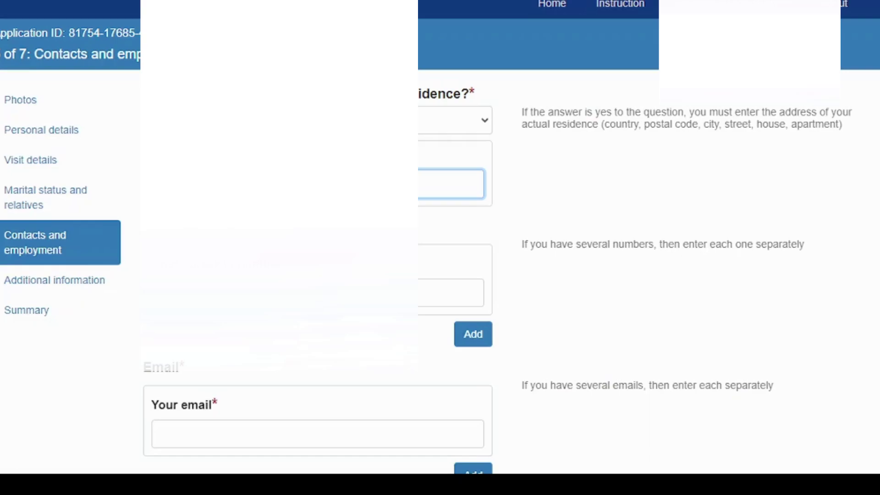
- Enter the applicant's telephone number and email address
left_click(423, 292)
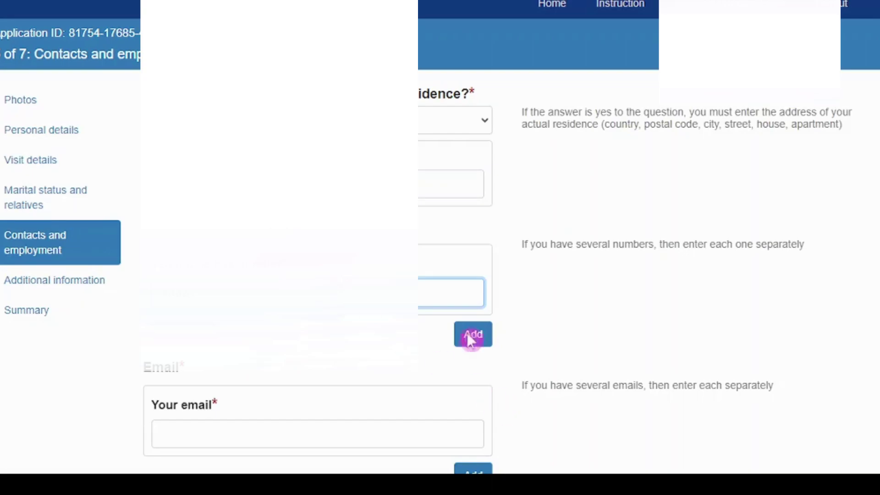
scroll(674, 220, "down", 3)
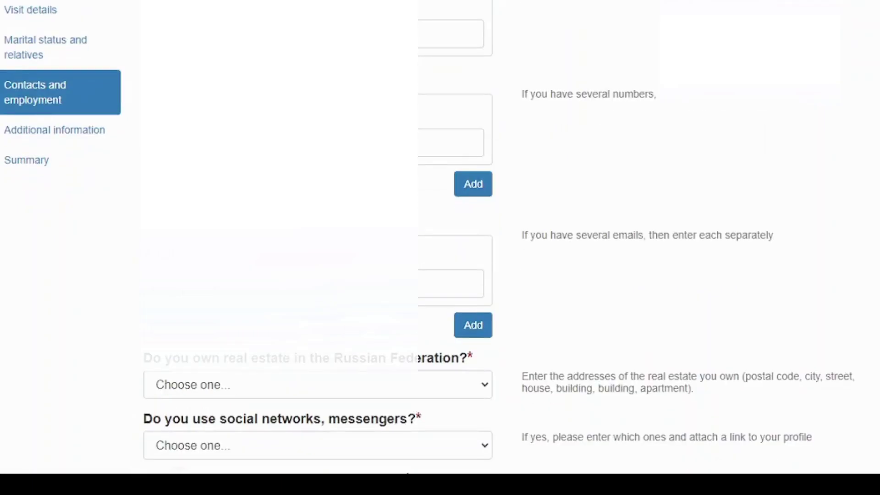
left_click(451, 284)
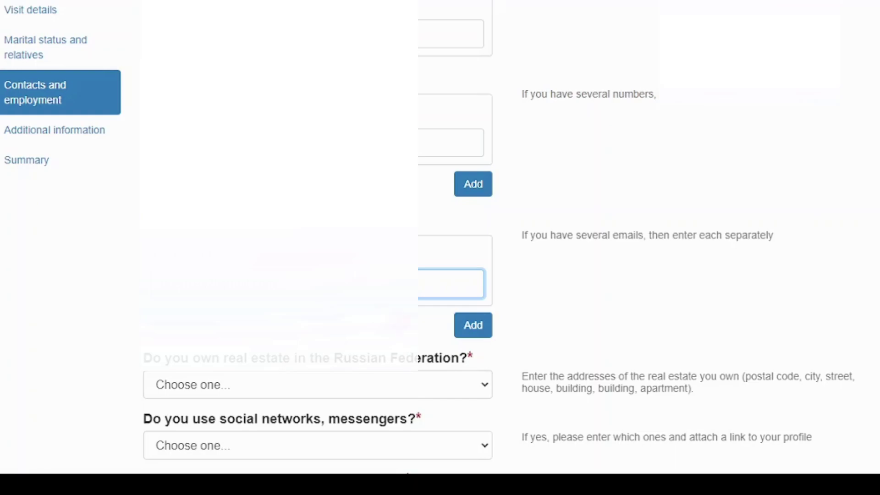
- Answer yes to owning real estate in the Russian Federation
scroll(426, 337, "down", 5)
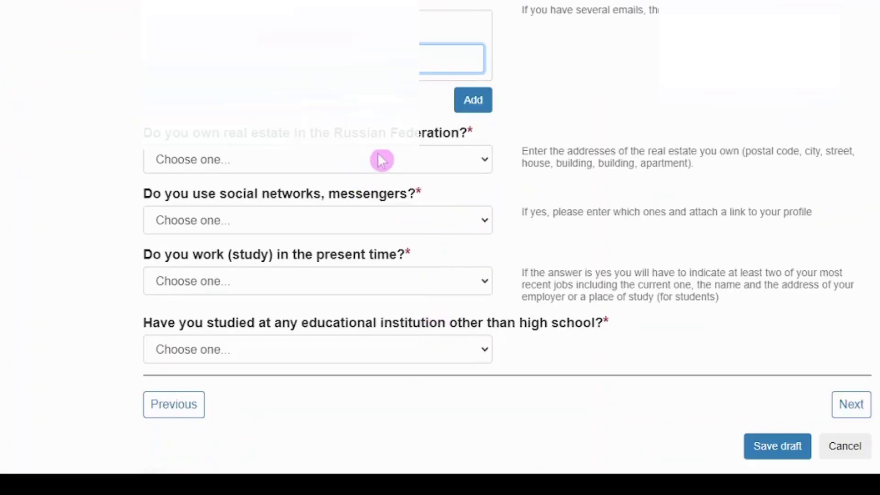
left_click(379, 159)
left_click(326, 213)
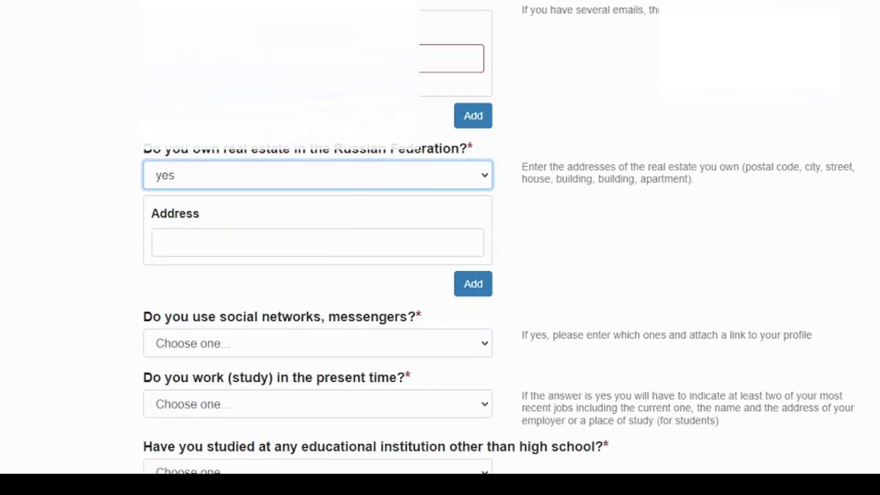
- Correct the applicant's email address and answer no to owning real estate in the Russian Federation
left_click(317, 59)
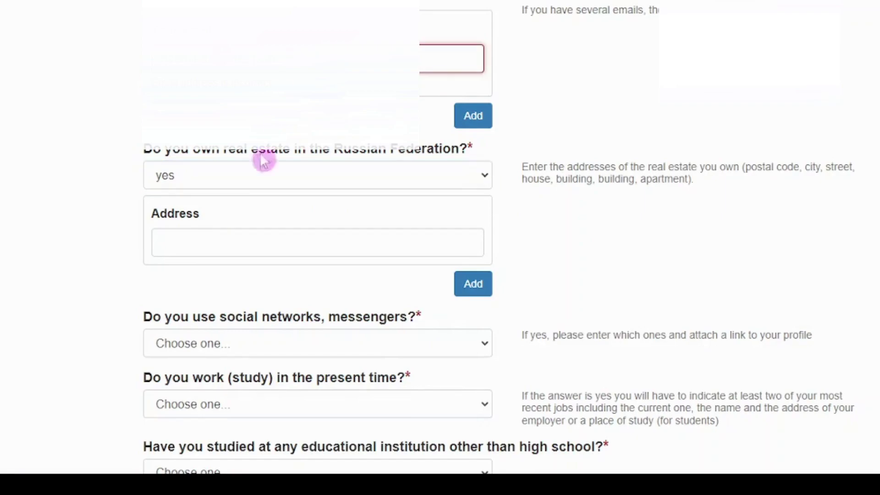
scroll(293, 193, "down", 1)
left_click(235, 153)
left_click(556, 205)
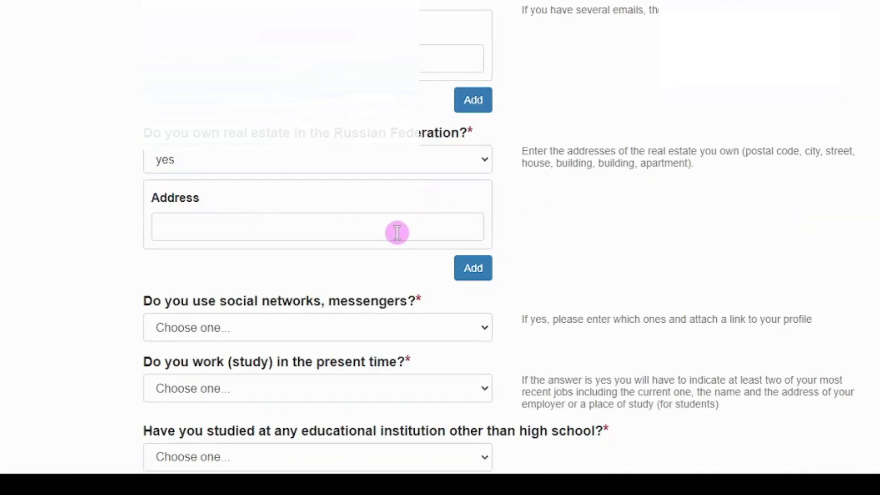
left_click(356, 157)
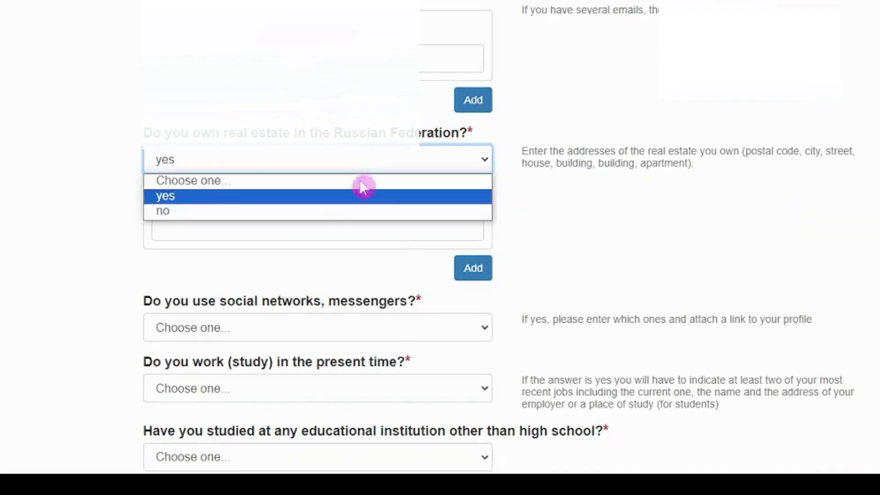
left_click(333, 211)
left_click(577, 258)
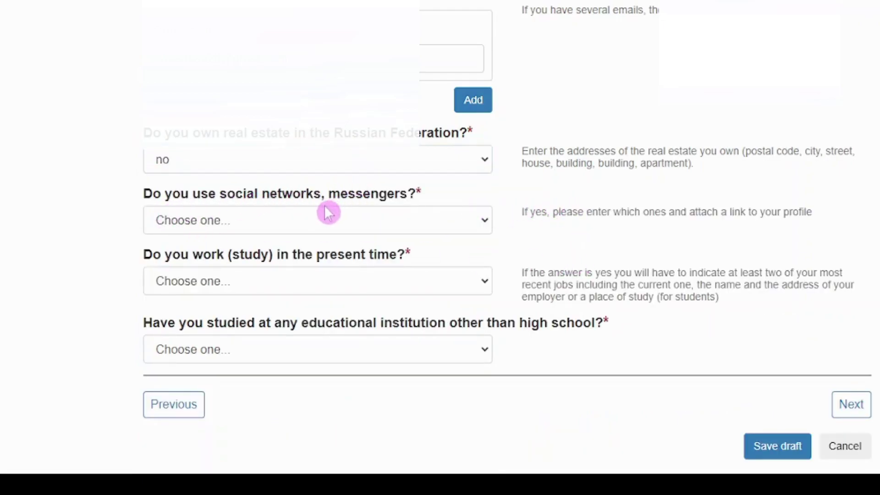
- Answer yes to using social networks or messengers and look over the additional name field
left_click(322, 225)
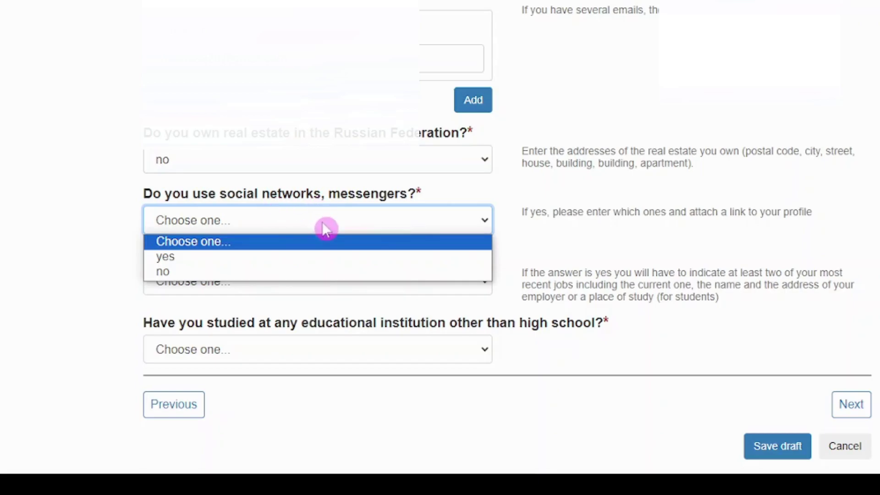
left_click(310, 257)
scroll(550, 261, "down", 2)
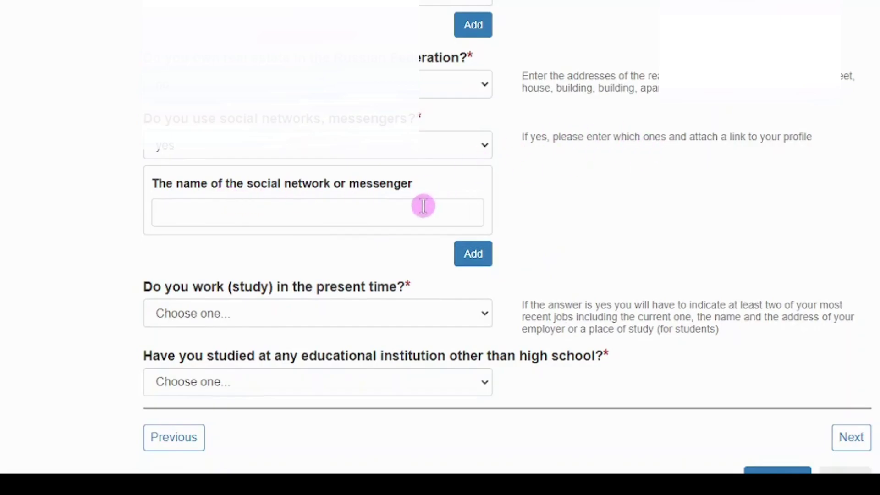
scroll(350, 202, "up", 2)
scroll(351, 211, "down", 3)
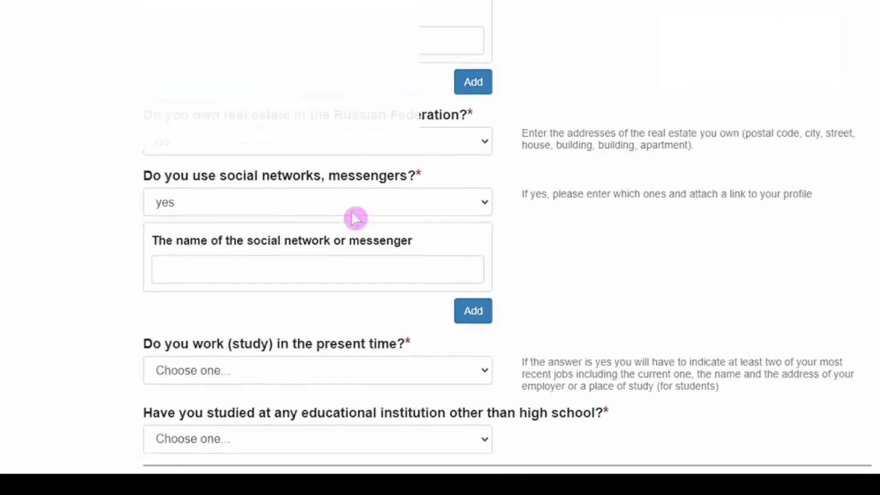
- Answer no to using social networks or messengers
left_click(345, 85)
left_click(318, 136)
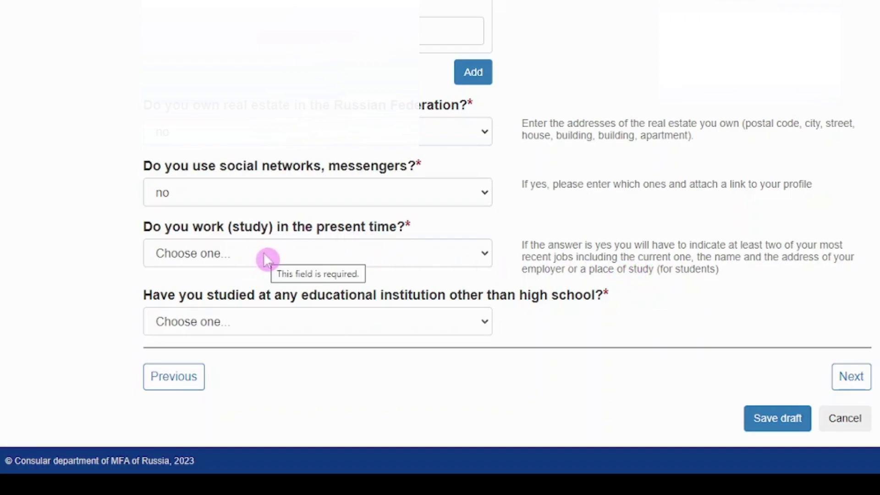
- Answer yes to working or studying at the present time and look over the organization fields
left_click(353, 255)
left_click(360, 291)
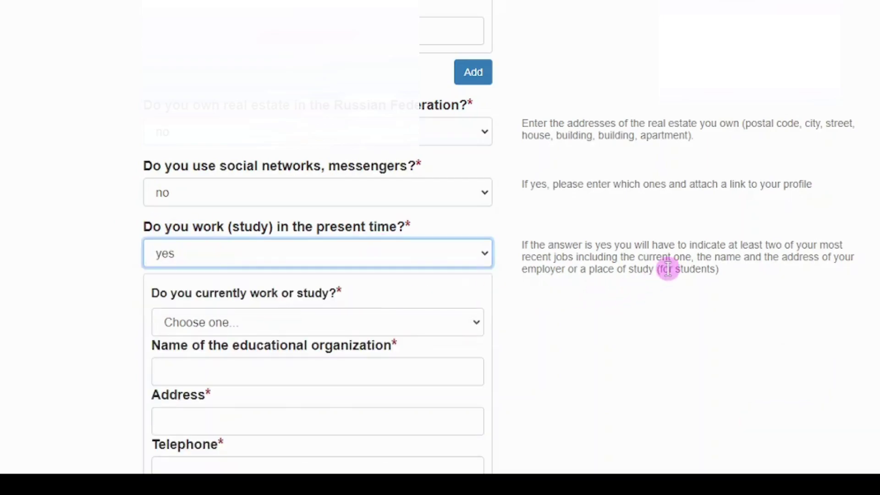
scroll(668, 275, "down", 3)
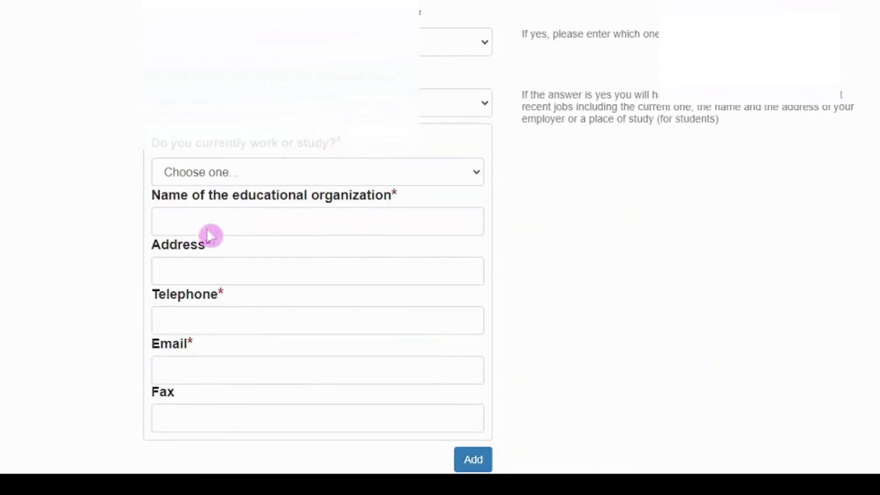
- Set the present work or study answer to "I do not work (did not work) and do not study (did not study)"
left_click(245, 115)
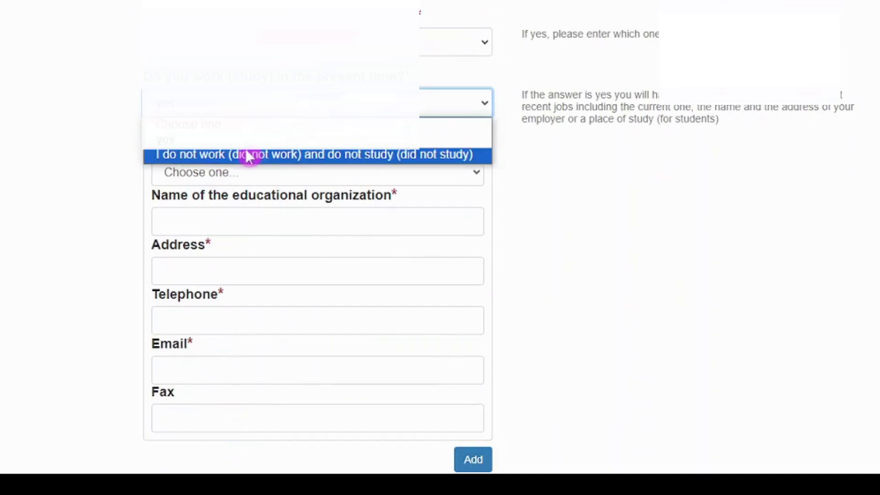
left_click(248, 152)
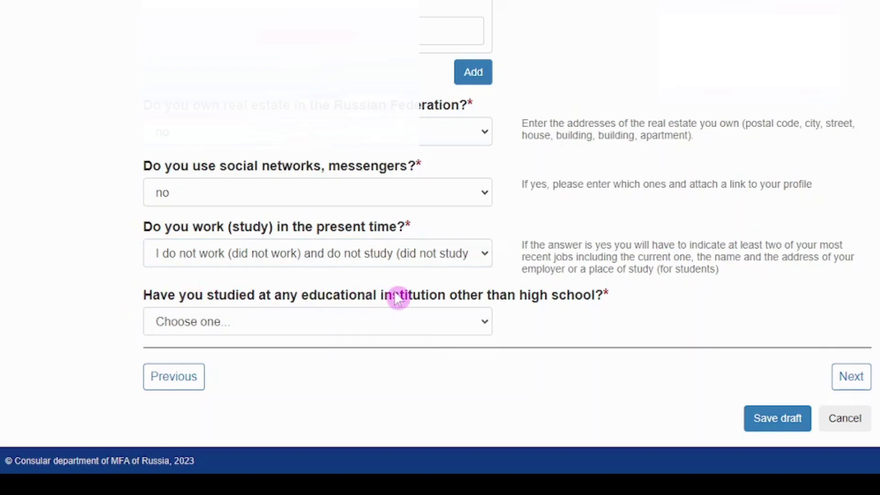
- Answer yes to having studied at an educational institution other than high school and look over the institution fields
left_click(398, 328)
left_click(354, 358)
scroll(731, 332, "down", 3)
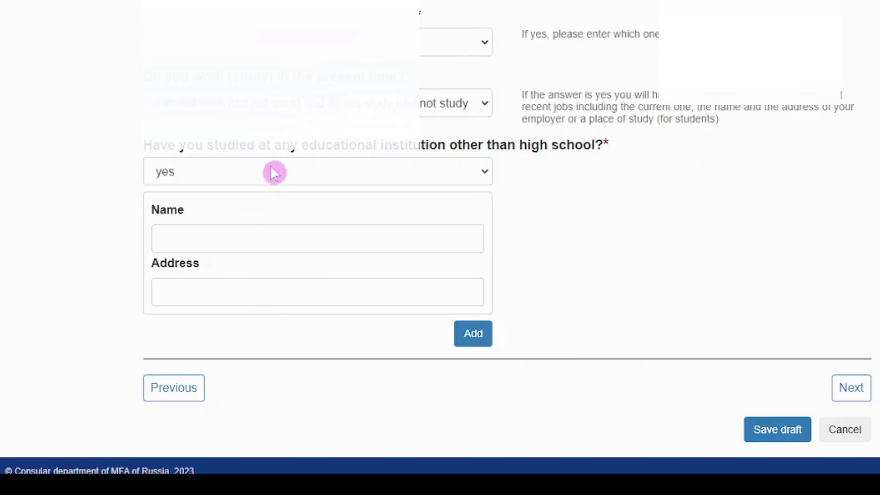
- Answer no to having studied at any institution other than high school and continue to the Additional information section
left_click(272, 177)
left_click(311, 233)
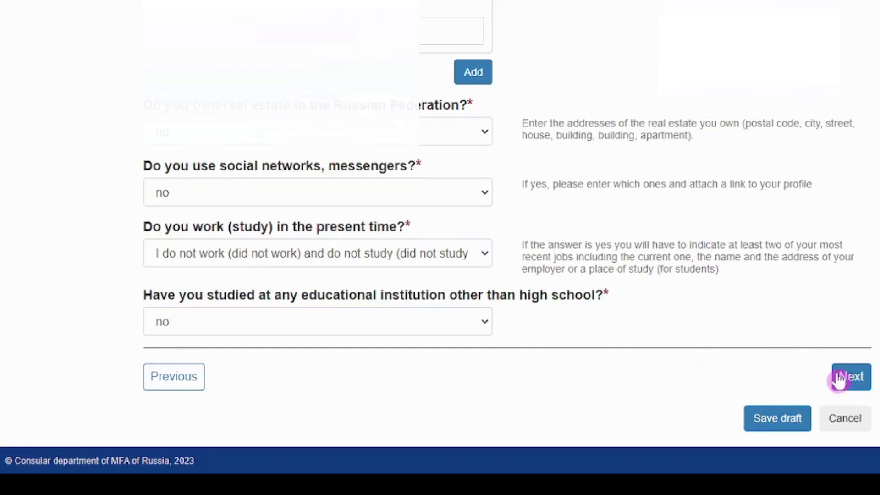
left_click(840, 379)
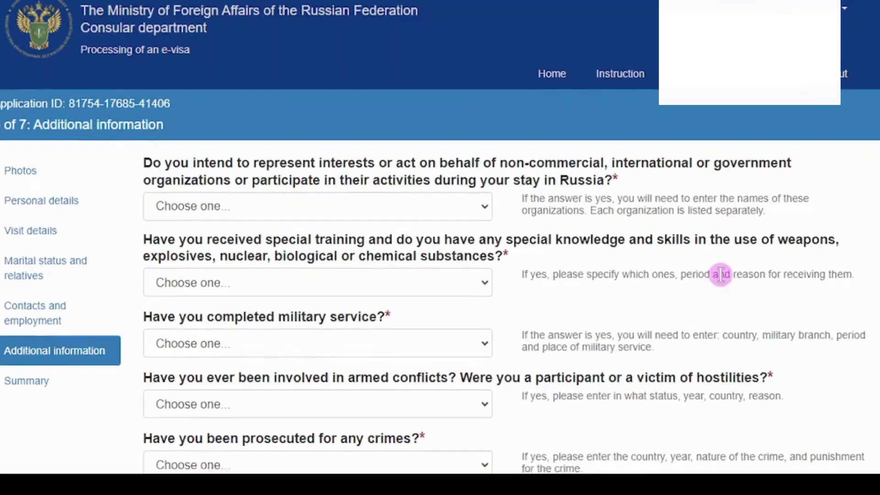
scroll(720, 275, "down", 1)
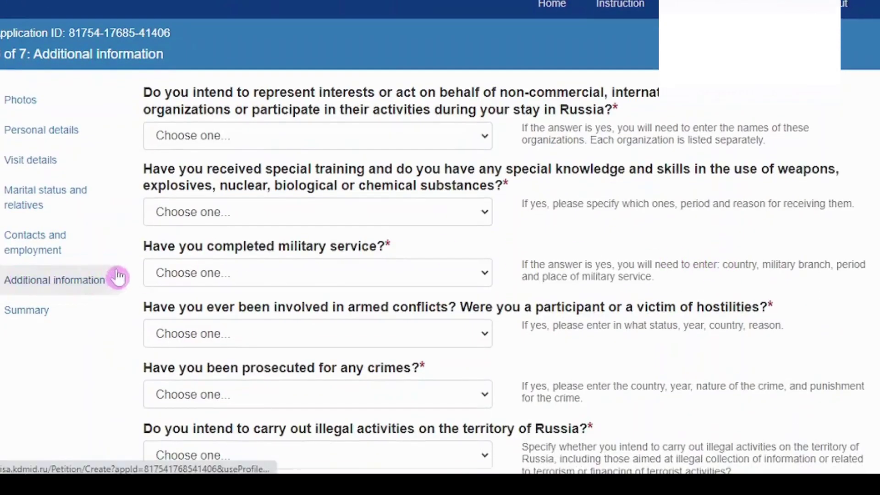
scroll(765, 185, "down", 1)
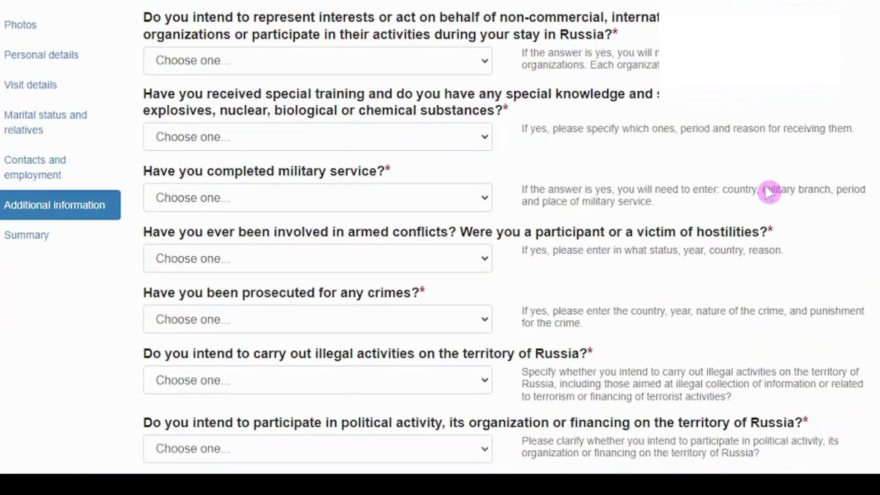
- Answer yes to representing non-commercial, international or government organizations in Russia and look over the organization status options
scroll(757, 163, "up", 1)
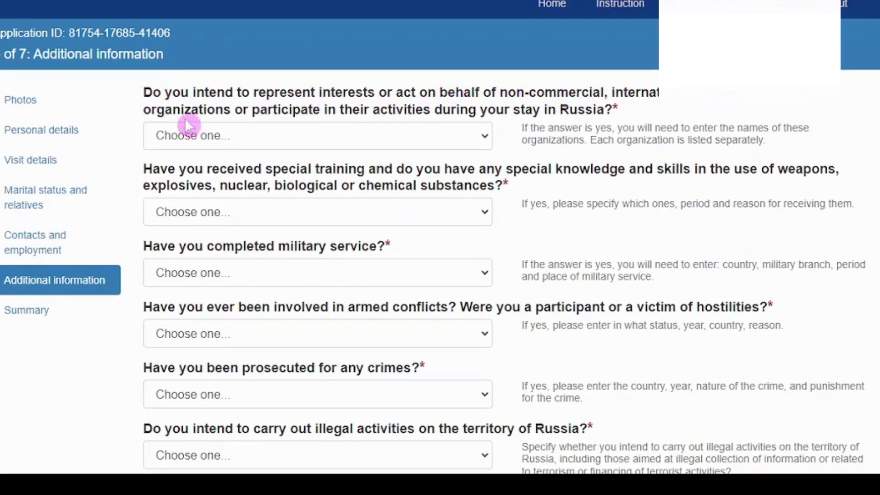
left_click(426, 130)
left_click(408, 175)
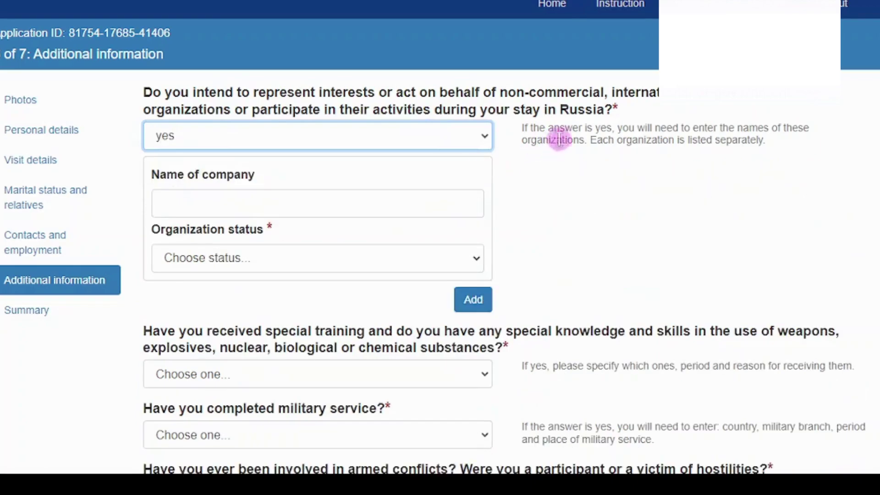
left_click(351, 267)
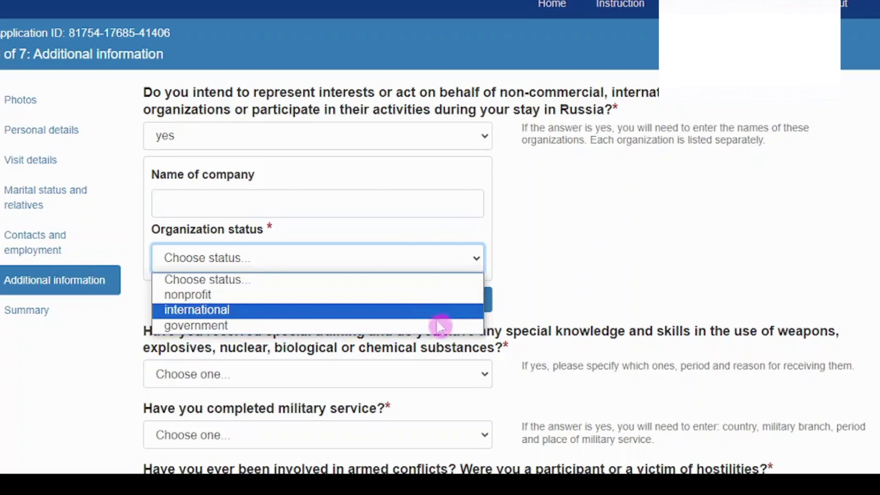
left_click(598, 210)
- Set the answer on representing or acting on behalf of organizations during the stay in Russia to no
left_click(444, 130)
key("Escape")
key("Down")
left_click(621, 199)
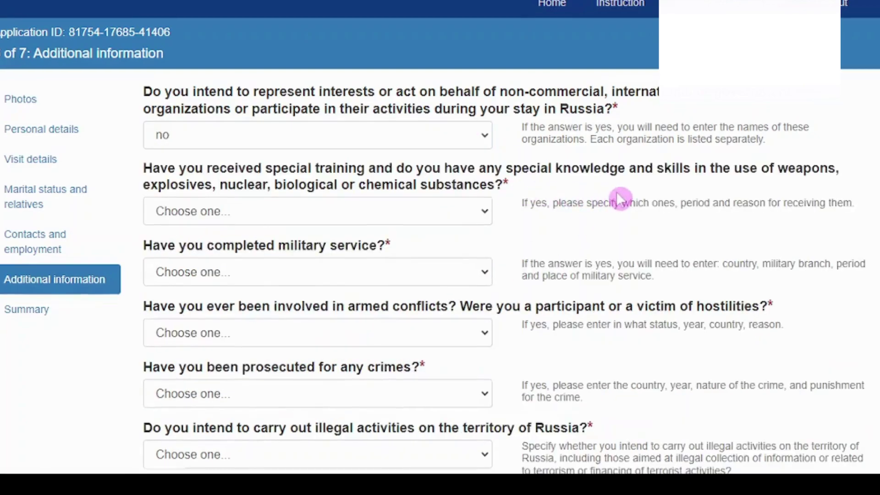
- Look over the fields that a yes answer adds for special training in weapons or dangerous substances, and set the answer to no
scroll(177, 175, "down", 2)
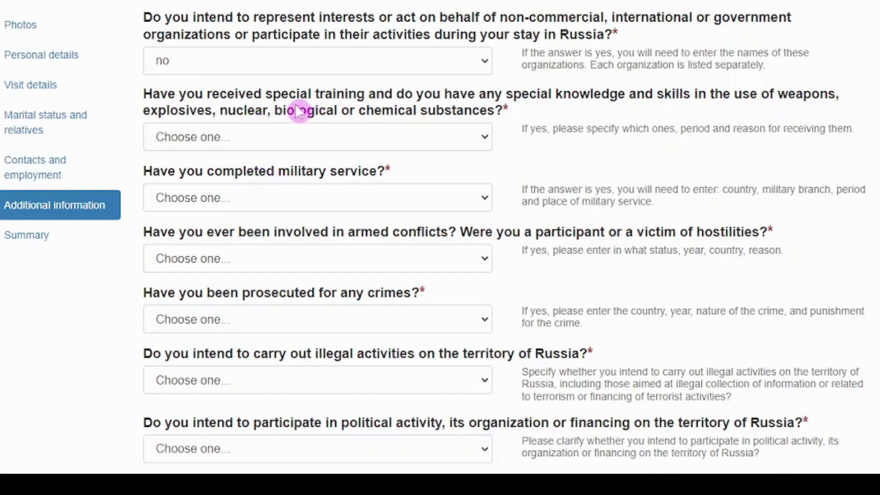
left_click(274, 137)
left_click(297, 173)
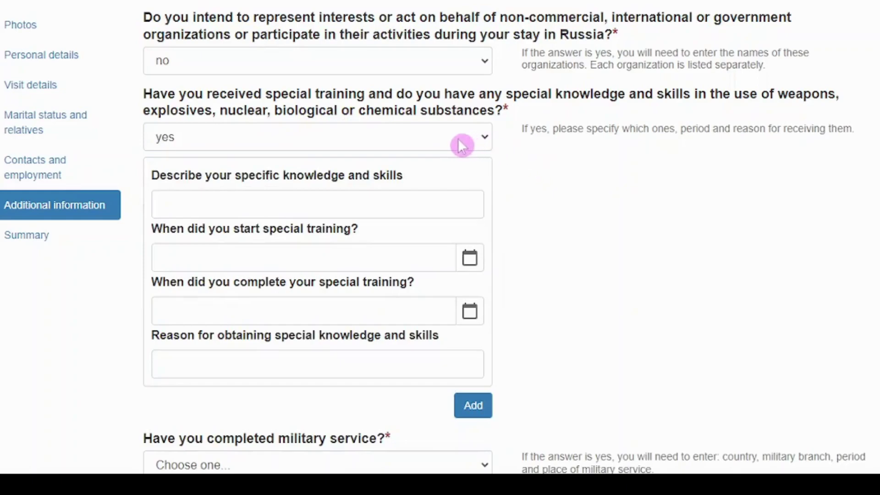
left_click(462, 137)
left_click(439, 187)
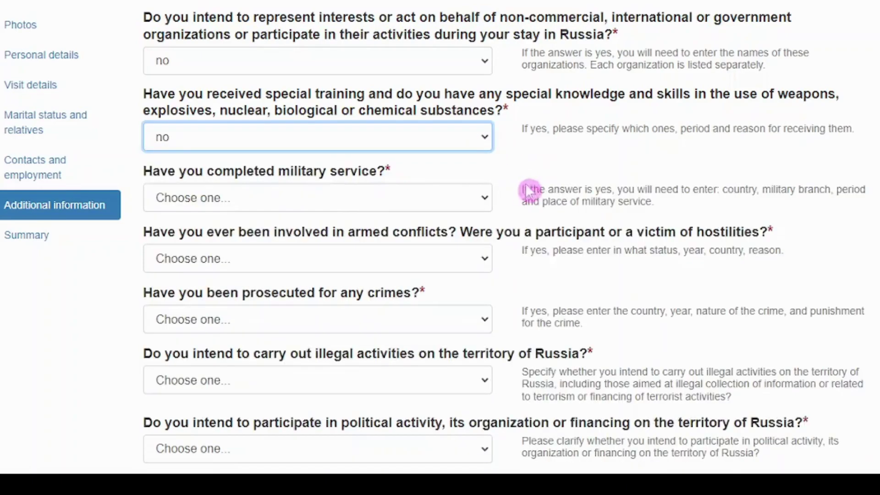
left_click(639, 153)
- Look over the country, branch and date fields that a yes answer adds for completed military service, and set the answer to no
scroll(641, 155, "down", 2)
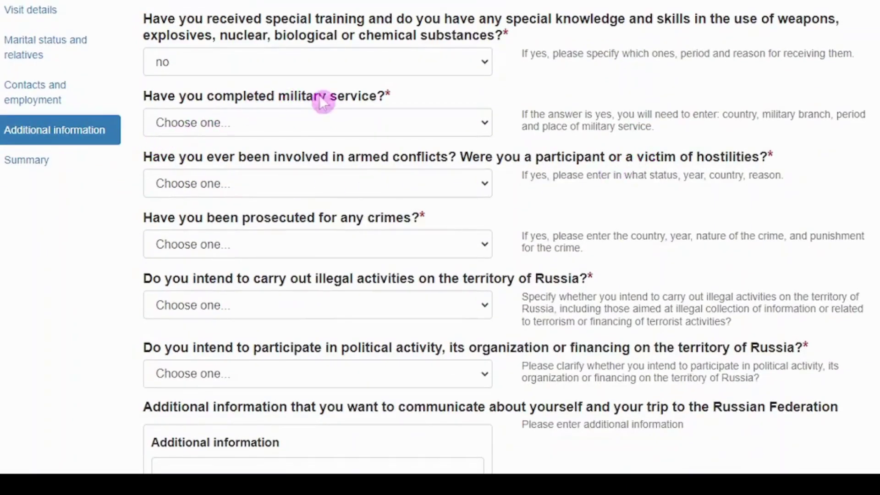
left_click(349, 126)
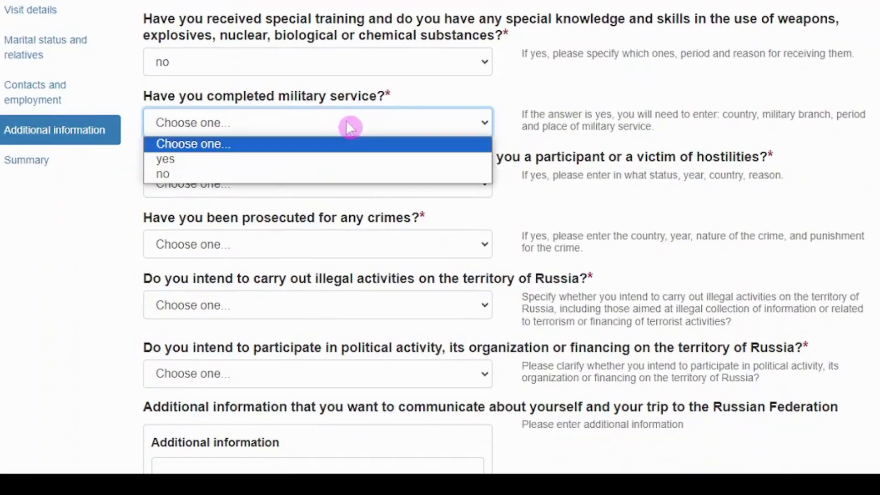
left_click(342, 159)
left_click(503, 216)
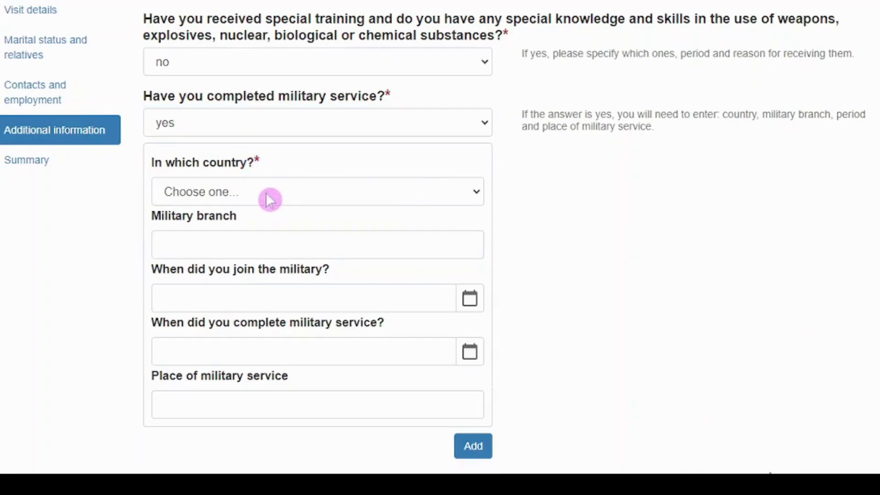
left_click(291, 120)
left_click(302, 173)
left_click(539, 117)
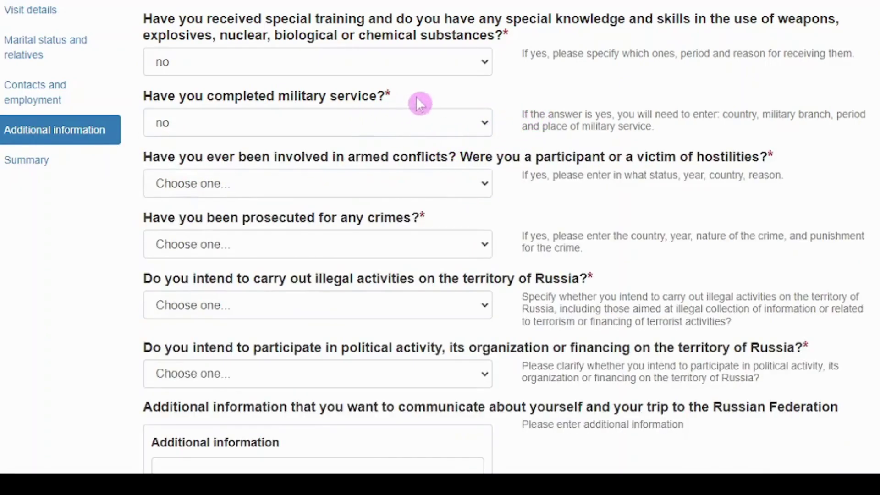
- Look over the fields that a yes answer adds for involvement in armed conflicts or hostilities, and set the answer to no
scroll(367, 97, "down", 2)
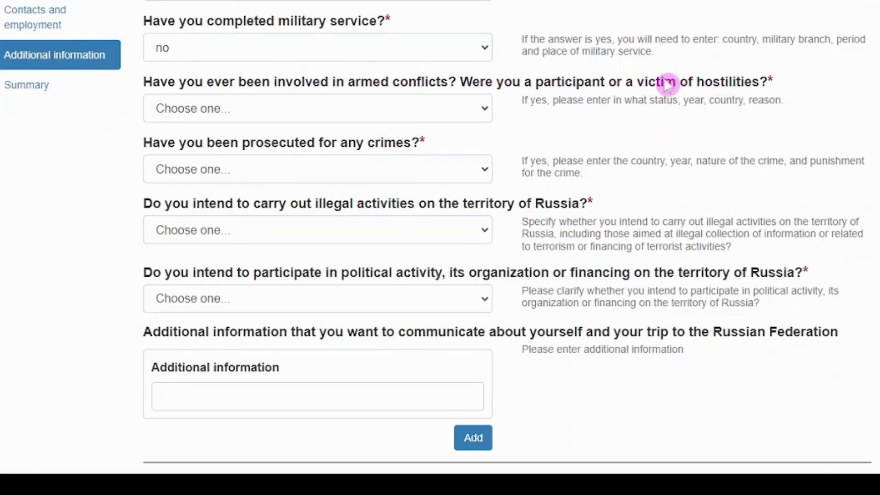
left_click(406, 106)
left_click(408, 145)
left_click(595, 130)
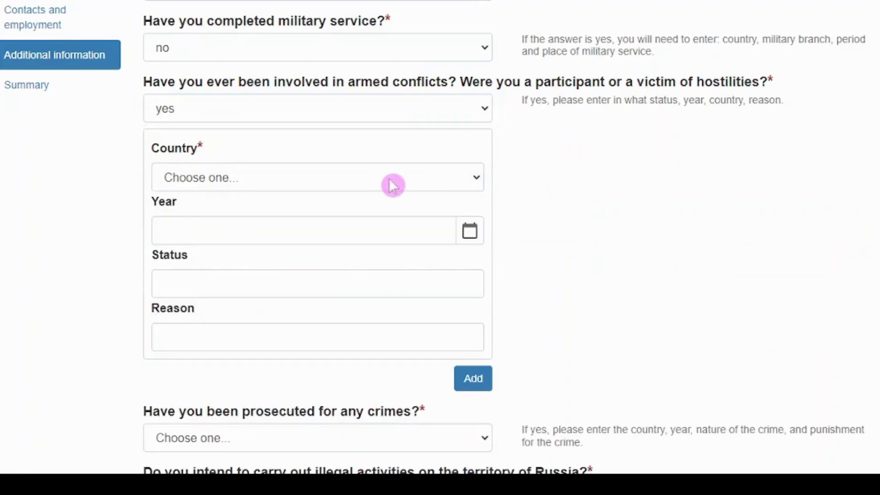
left_click(353, 112)
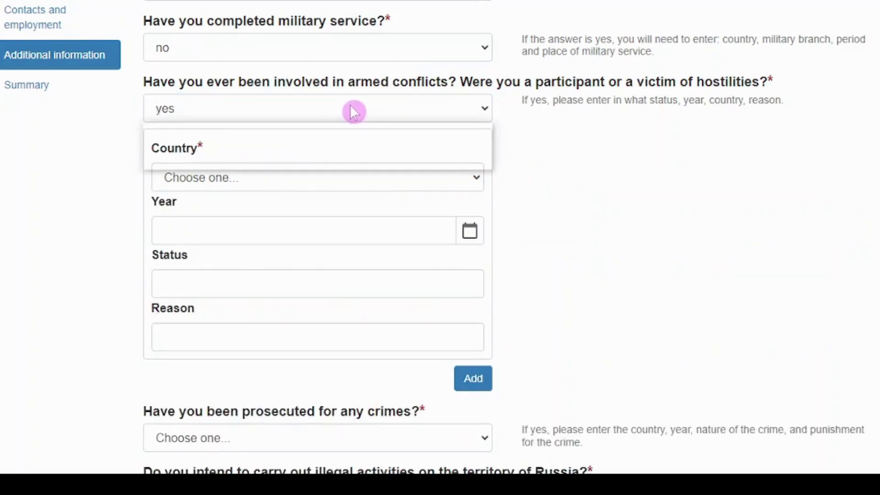
left_click(309, 158)
left_click(587, 170)
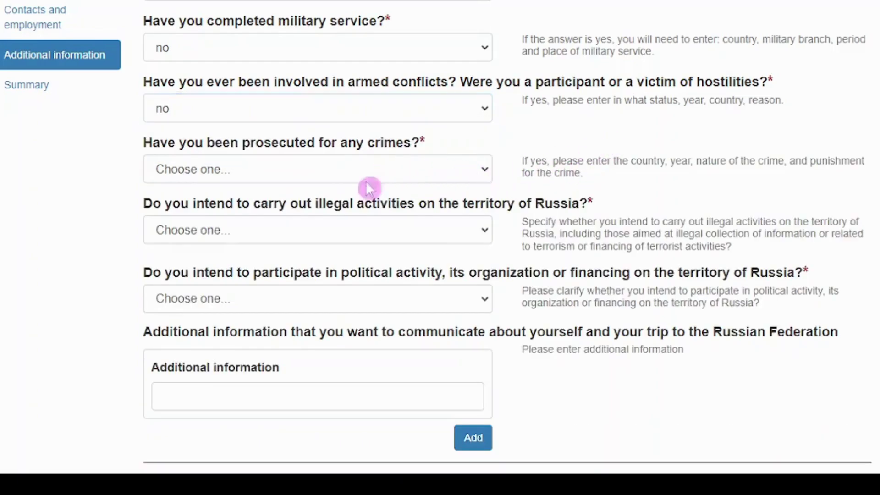
- Look over the fields that a yes answer adds for prosecution for any crimes, and set the answer to no
left_click(304, 174)
left_click(301, 207)
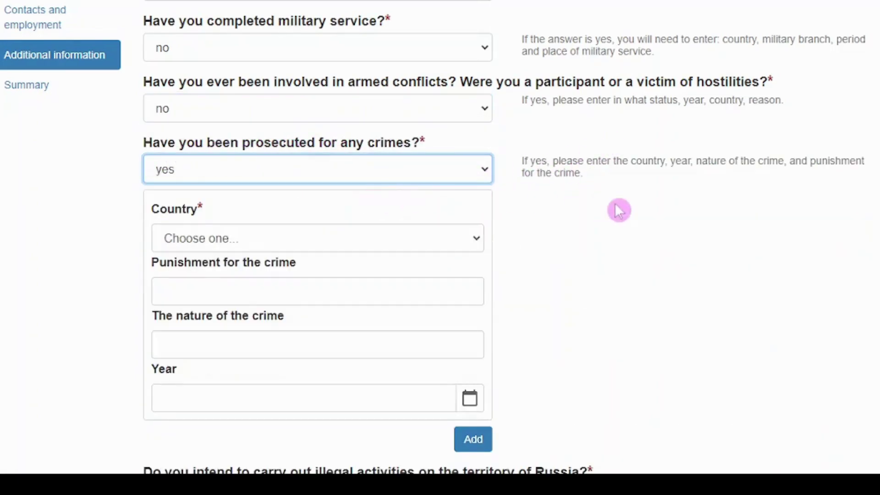
scroll(261, 188, "down", 2)
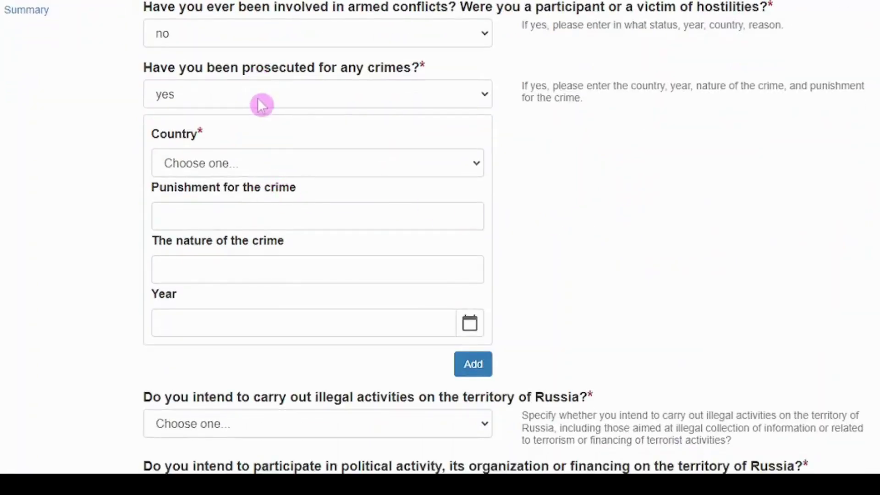
left_click(269, 92)
left_click(281, 145)
left_click(654, 130)
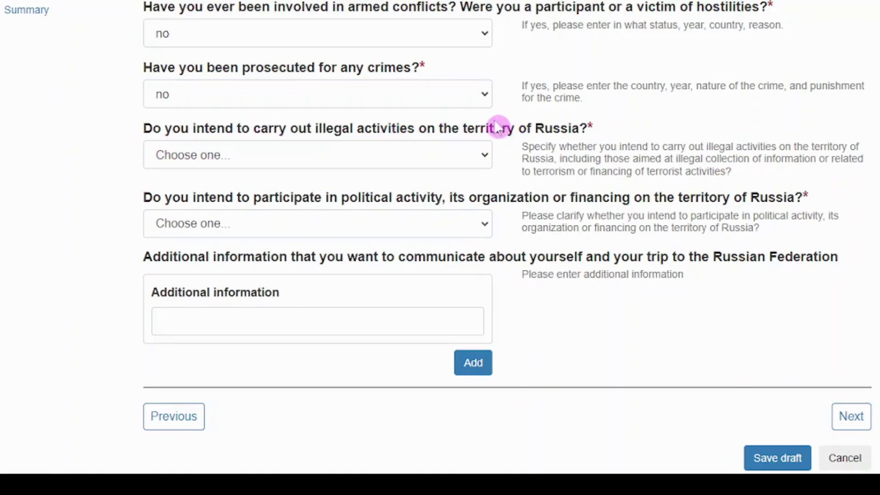
- Try yes for intending to carry out illegal activities on the territory of Russia, and set the answer to no
left_click(416, 156)
left_click(412, 192)
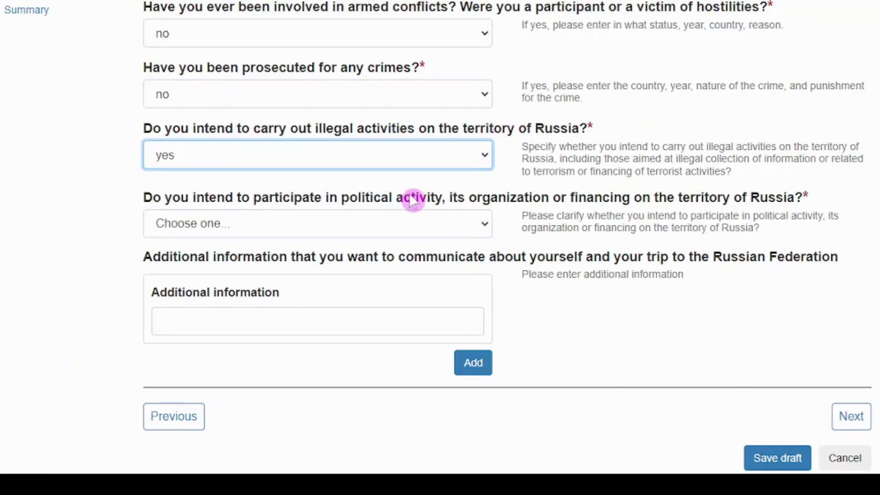
left_click(436, 154)
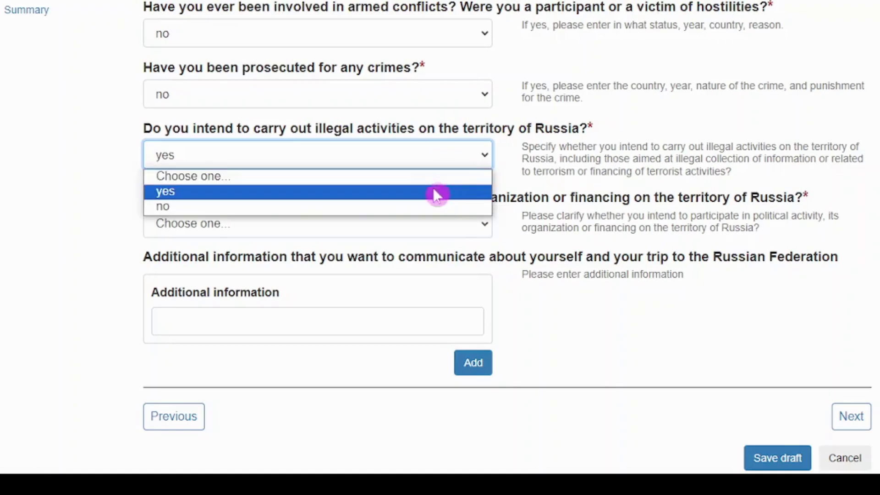
left_click(428, 206)
- Answer no to participating in, organizing or financing political activity in Russia, and continue to the Summary section
scroll(694, 201, "down", 1)
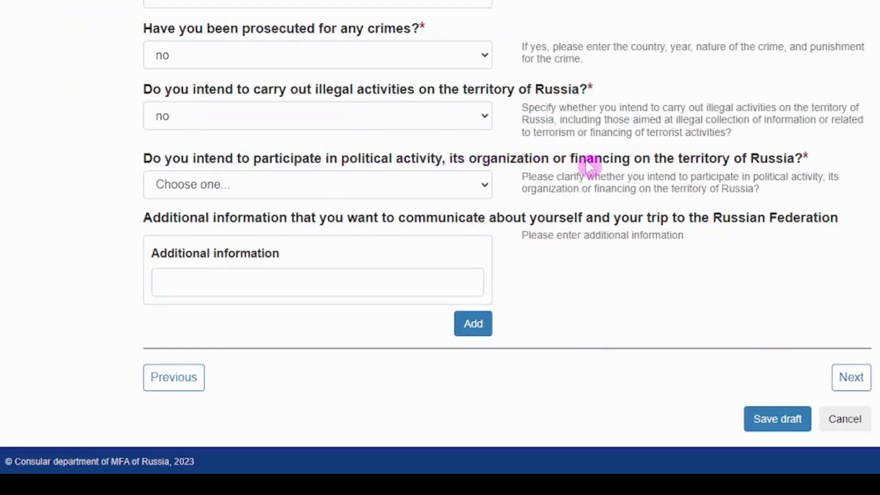
left_click(367, 189)
left_click(362, 236)
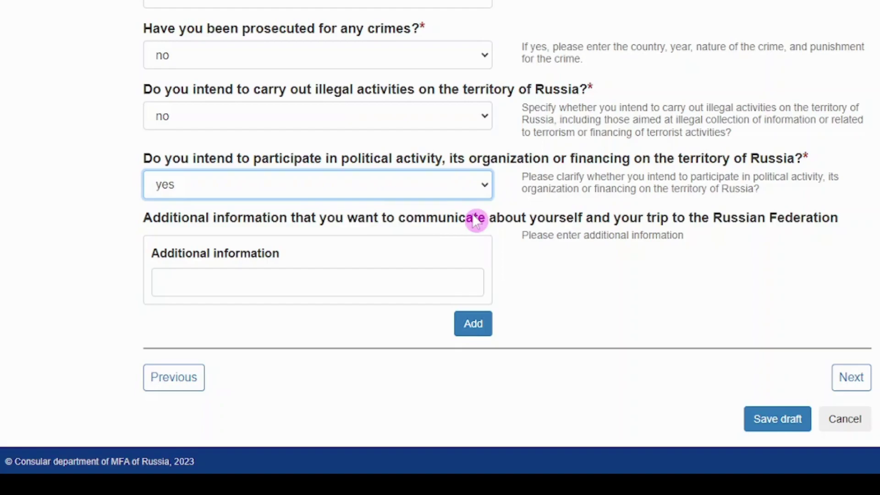
left_click(453, 183)
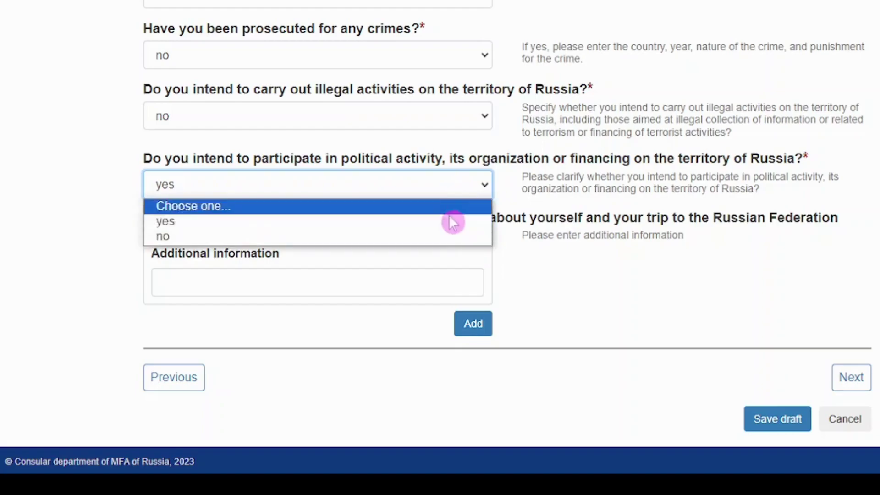
left_click(430, 238)
left_click(595, 268)
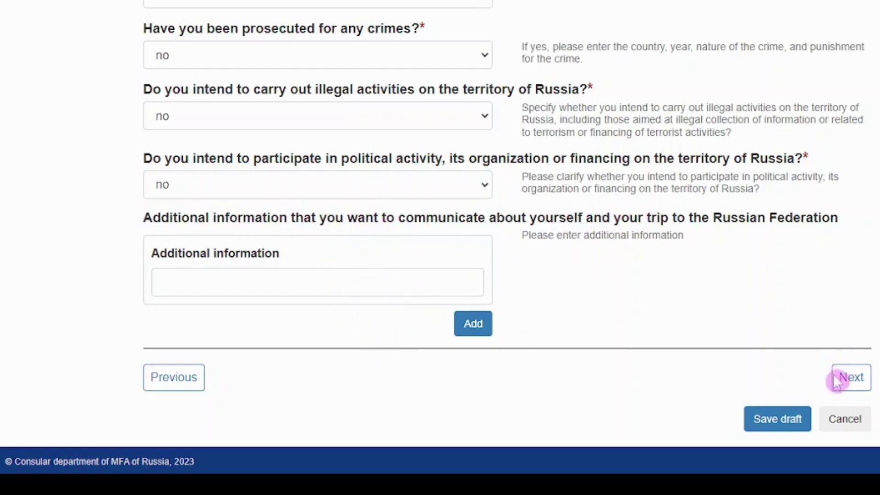
left_click(847, 383)
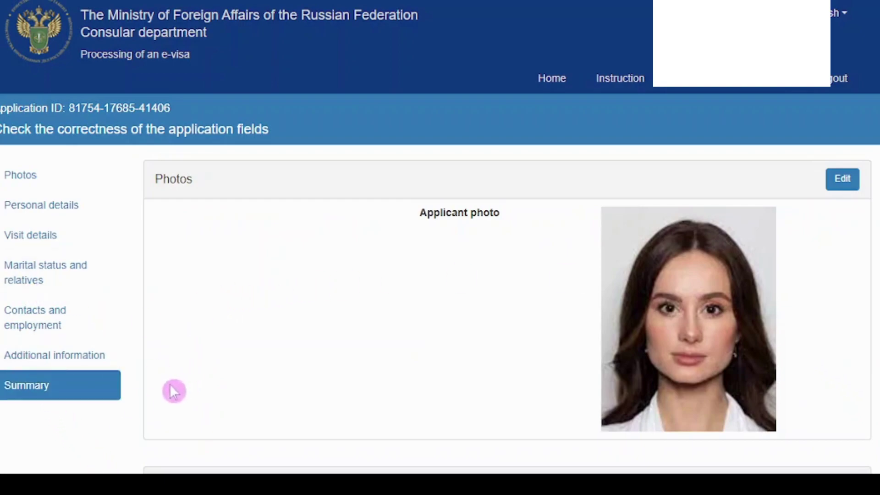
- Review the application summary and accept all five declarations, including the one on payment processing with LianLian Pay
scroll(300, 238, "down", 2)
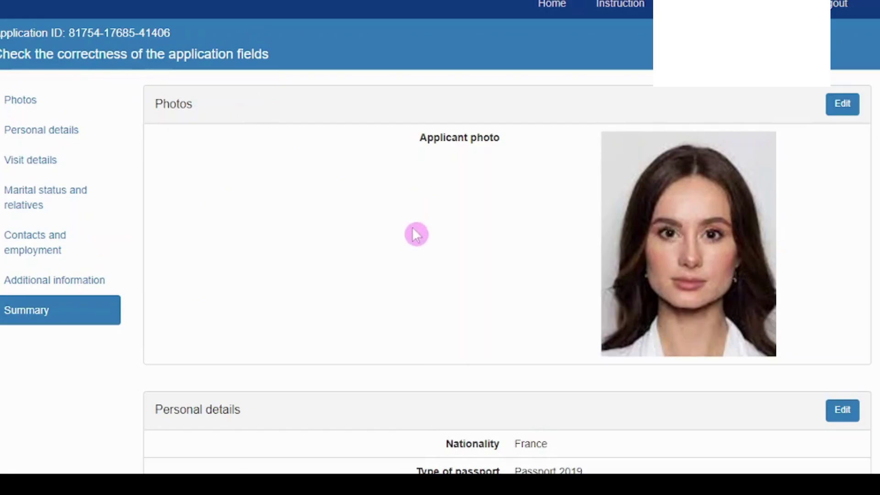
scroll(519, 303, "down", 3)
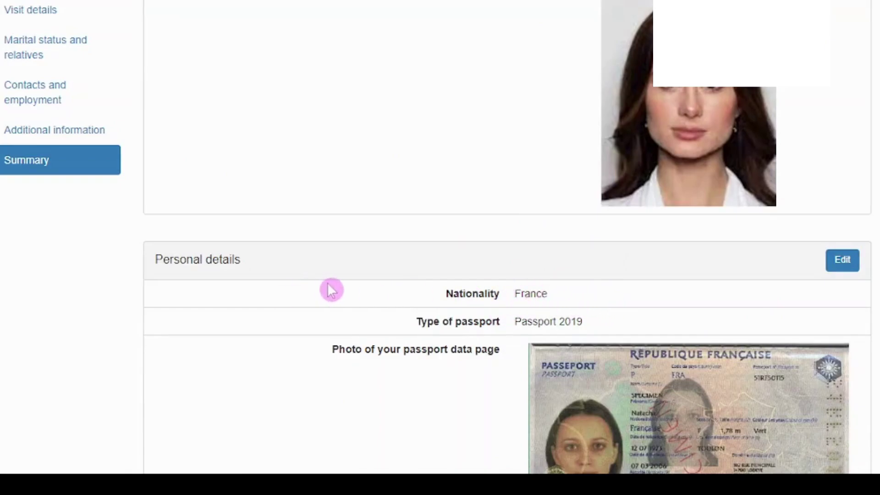
scroll(330, 288, "down", 10)
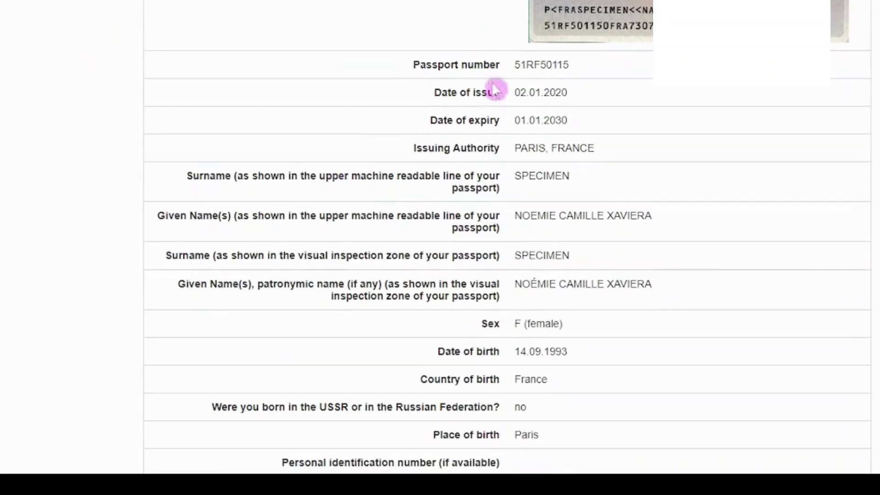
scroll(504, 108, "down", 20)
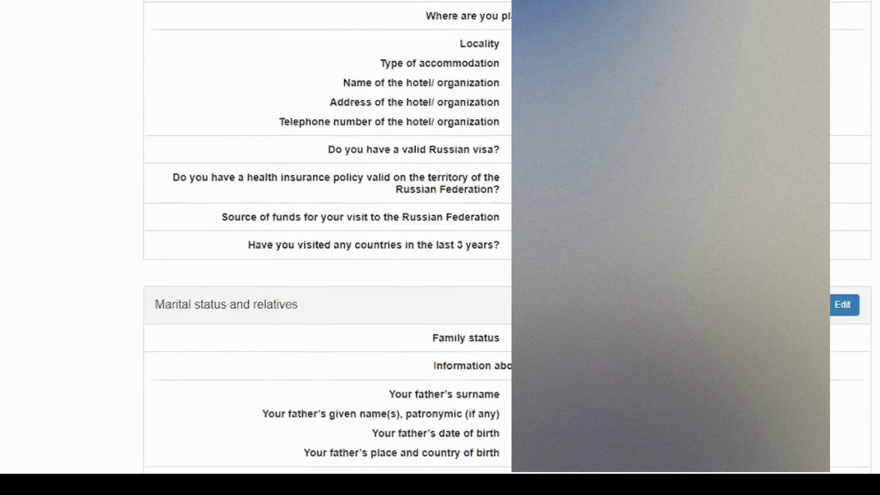
scroll(441, 446, "down", 20)
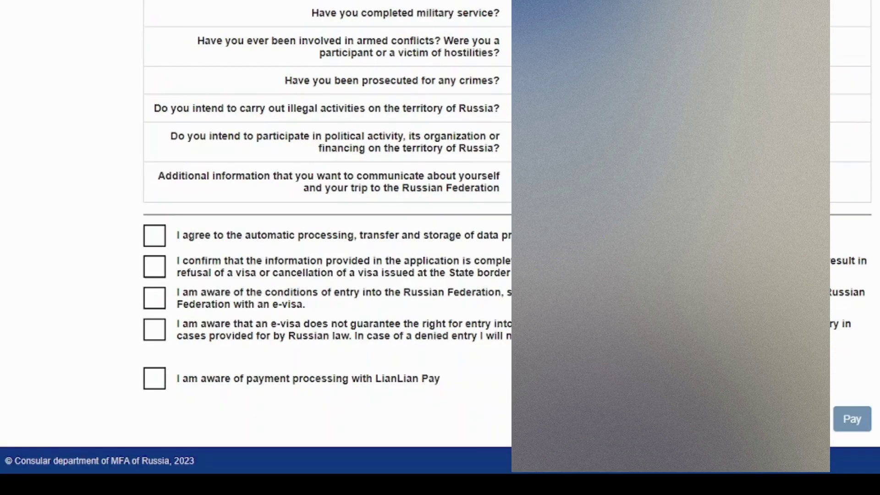
left_click(156, 238)
left_click(156, 270)
left_click(156, 300)
left_click(155, 330)
left_click(154, 379)
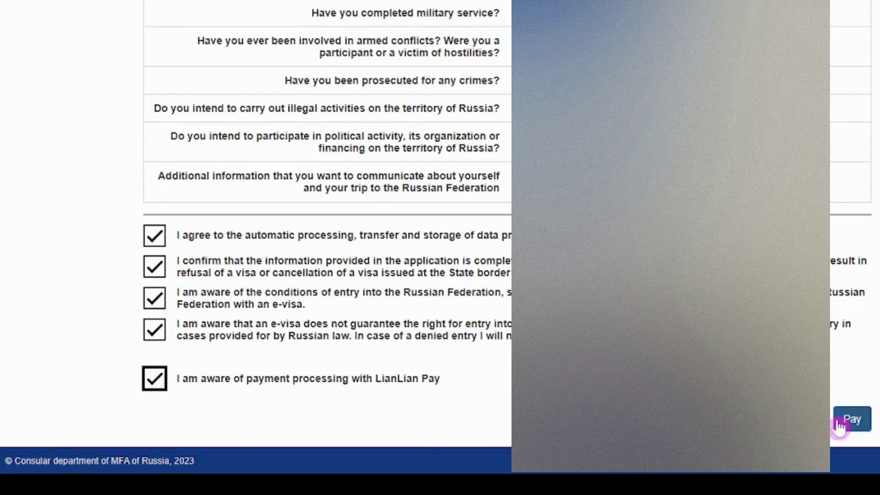
- Proceed to payment for the e-visa and look over the card and billing fields on the Secure Checkout page
left_click(860, 428)
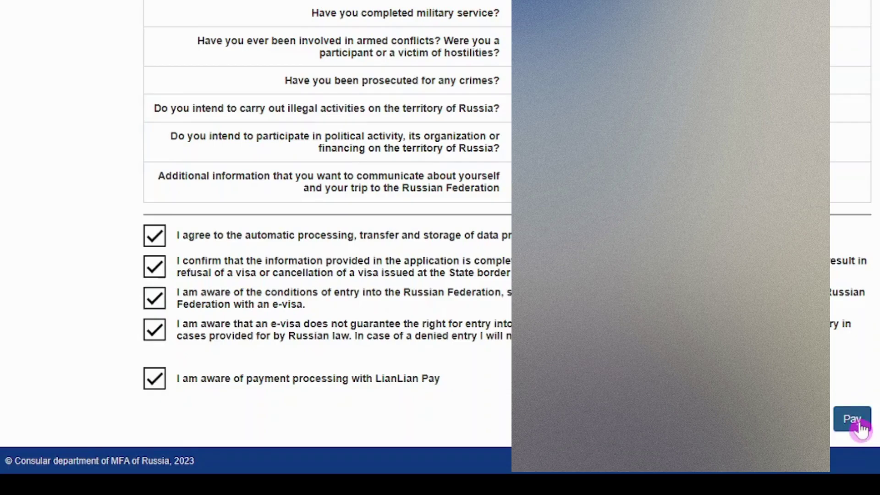
left_click(835, 429)
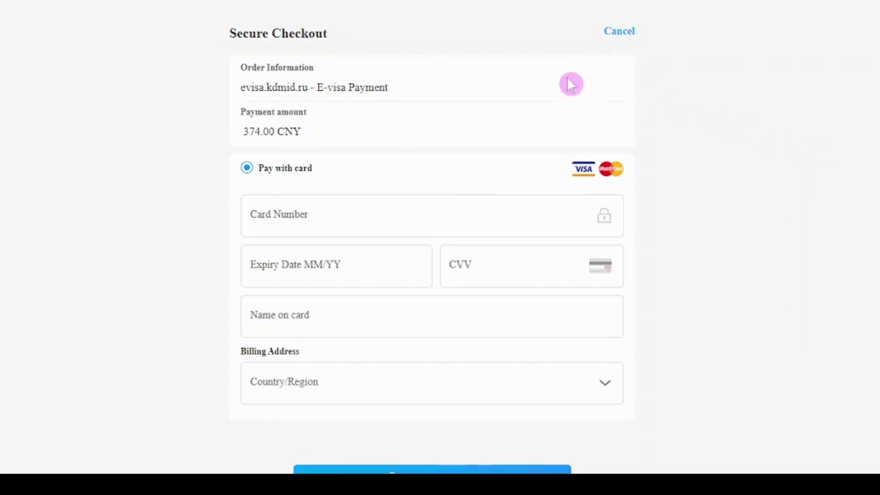
scroll(715, 121, "down", 2)
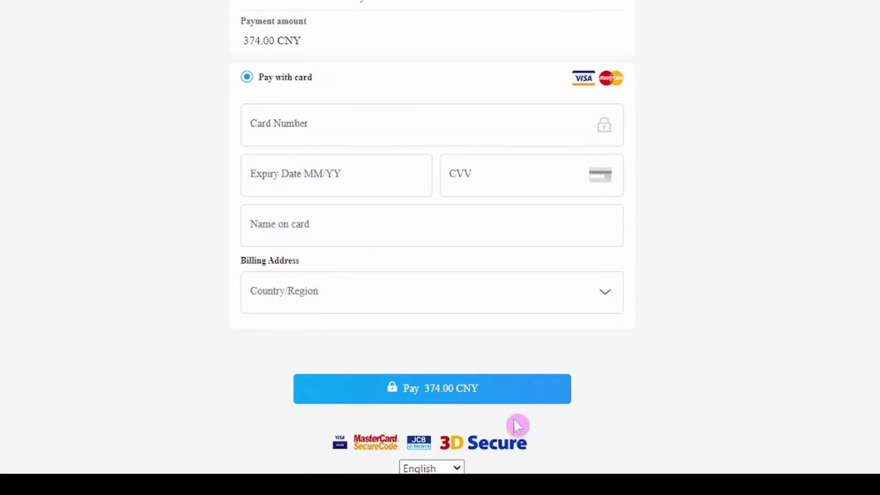
scroll(775, 267, "up", 2)
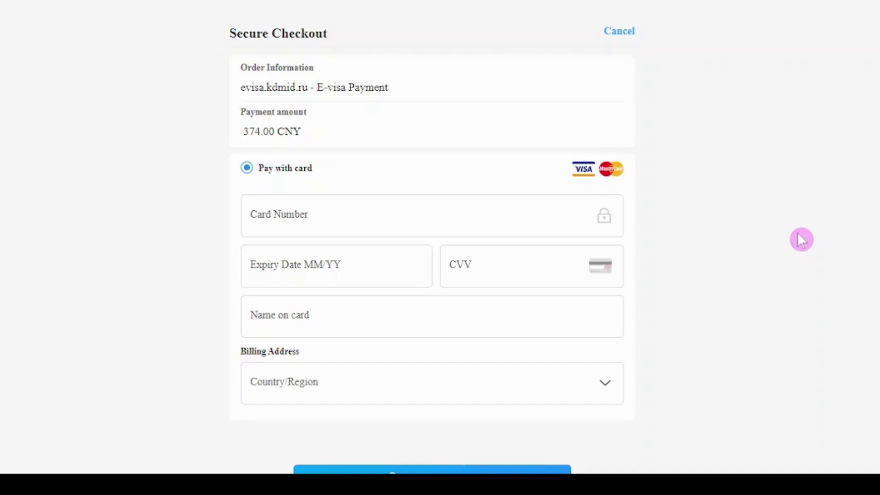
- Start cancelling the payment on the Secure Checkout page, and decline the cancellation with Not now
left_click(620, 34)
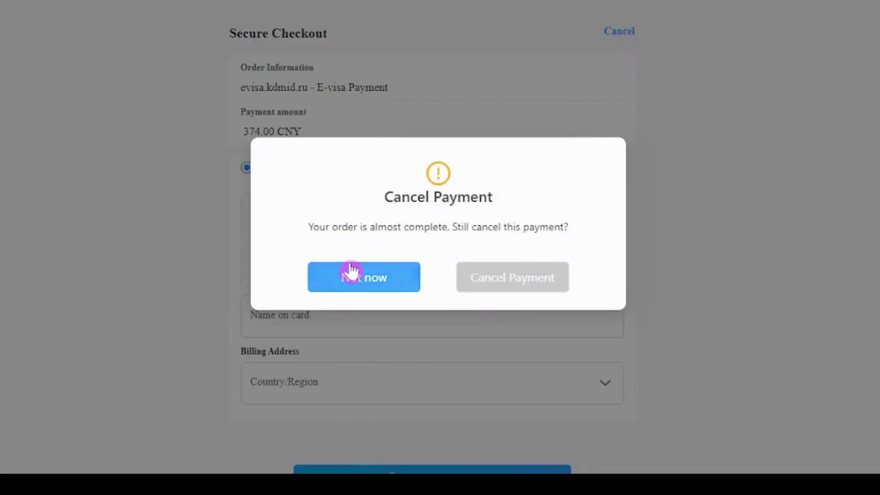
left_click(408, 272)
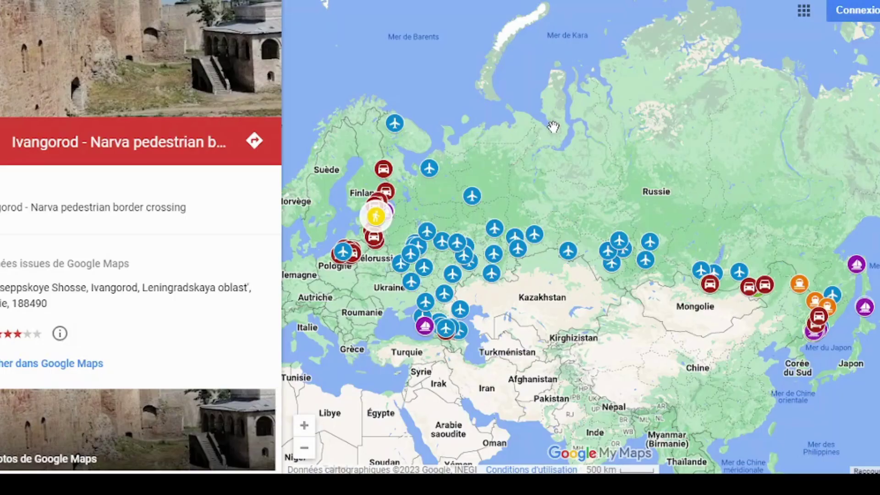
- Switch to the Google My Maps map of border crossings and examine the crossings along the Finnish, Estonian, Latvian and Lithuanian side of Russia
left_click_drag(500, 154, 549, 146)
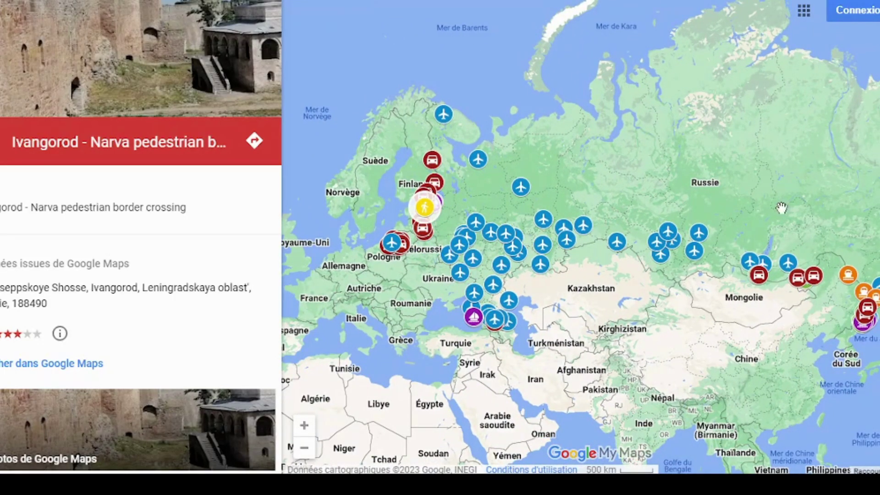
left_click_drag(783, 207, 754, 206)
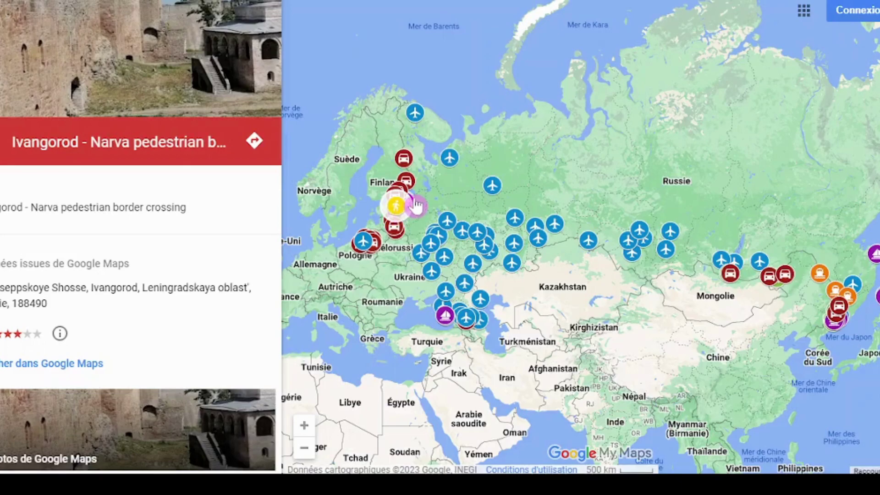
scroll(440, 207, "up", 2)
left_click_drag(367, 248, 583, 236)
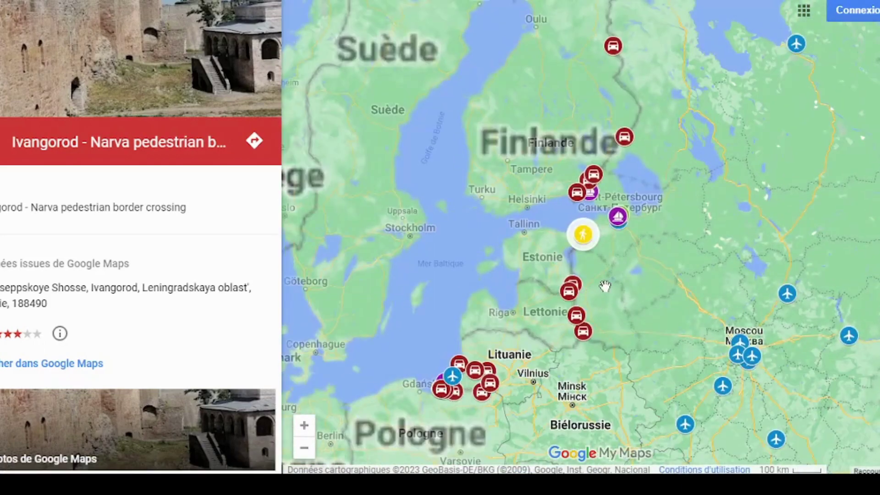
scroll(605, 286, "up", 1)
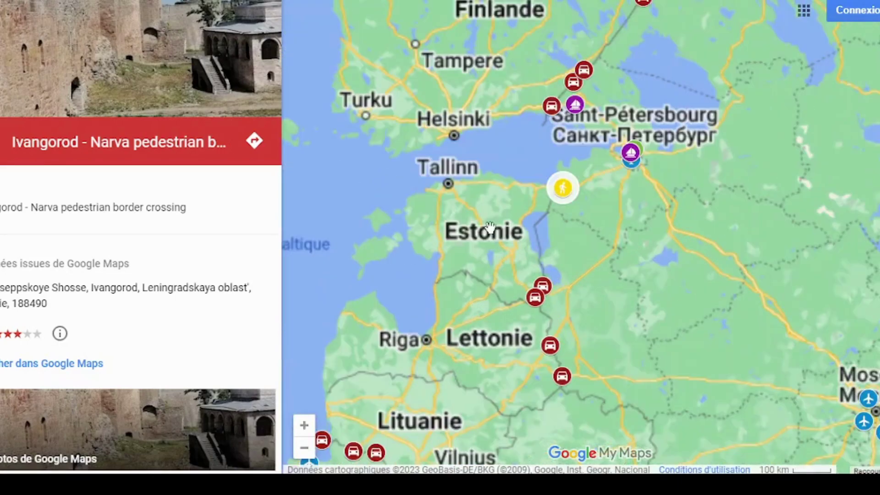
left_click(553, 211)
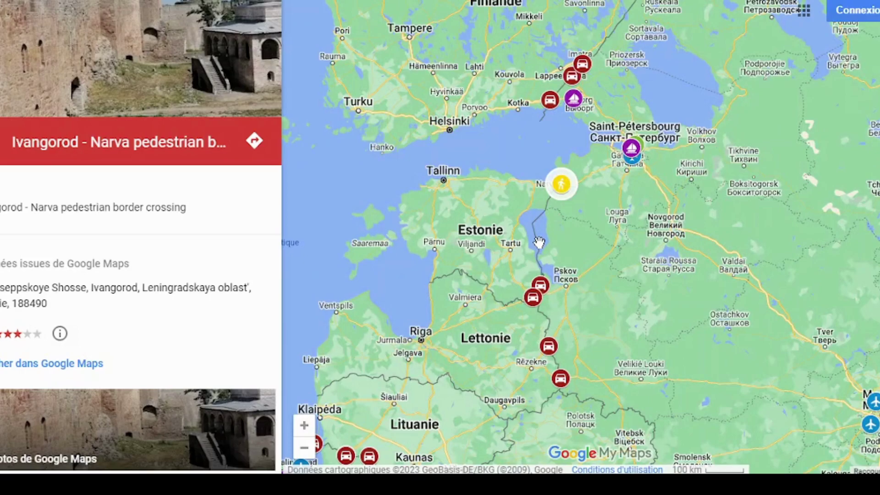
left_click_drag(658, 336, 636, 250)
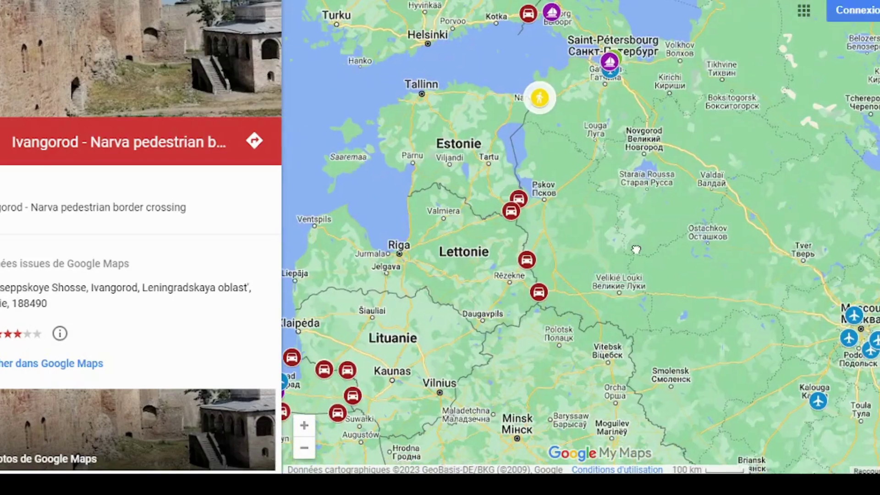
scroll(589, 257, "down", 1)
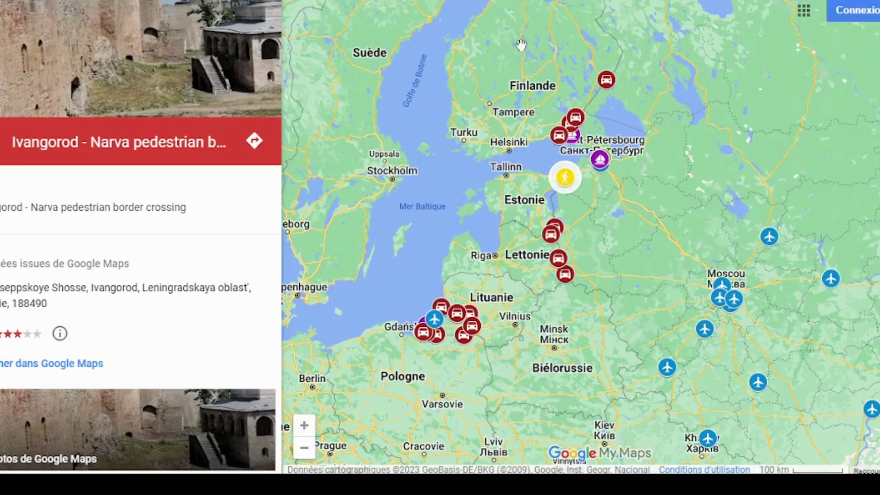
left_click(591, 176)
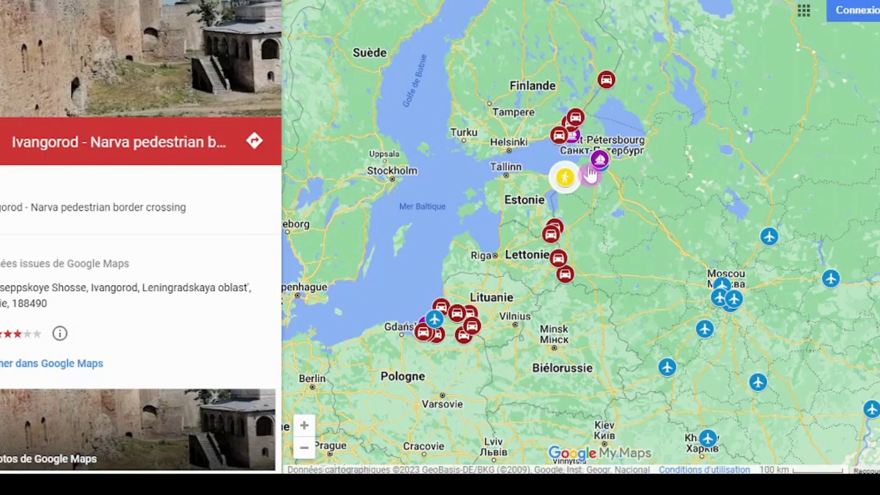
- Examine the crossing points from western Russia and the Black Sea region across Siberia towards the Pacific coast
scroll(590, 176, "down", 1)
scroll(741, 265, "up", 1)
left_click_drag(700, 215, 677, 173)
scroll(718, 310, "down", 2)
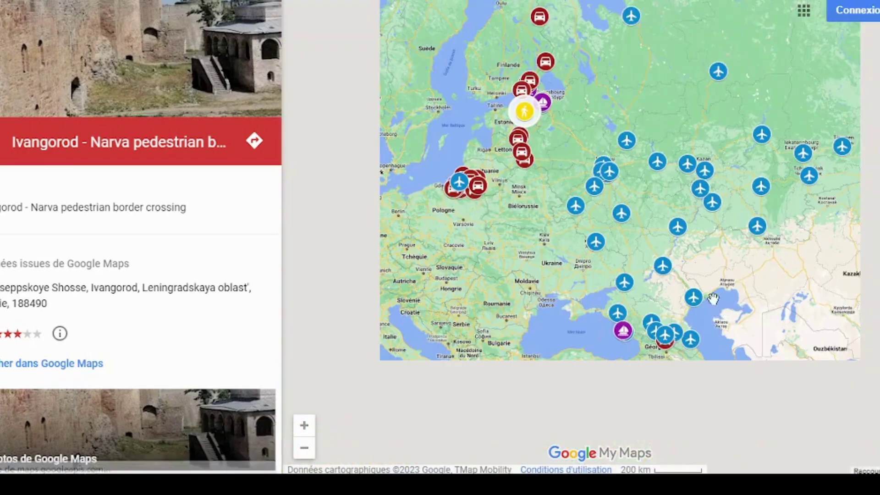
left_click_drag(804, 251, 630, 253)
left_click_drag(733, 229, 525, 231)
left_click_drag(871, 188, 694, 174)
scroll(802, 351, "down", 2)
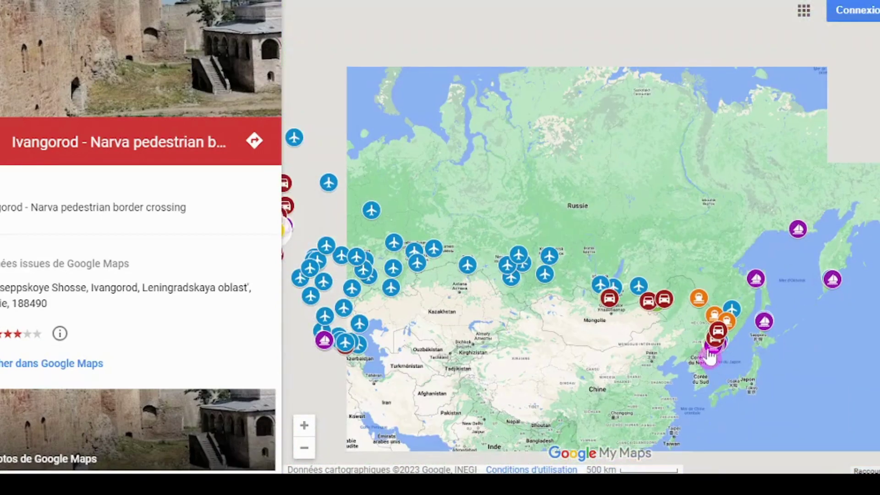
- Examine the road, rail, river, sea and air crossing points in the Russian Far East near China, Japan and the Bering Sea
scroll(762, 354, "up", 2)
scroll(762, 353, "up", 1)
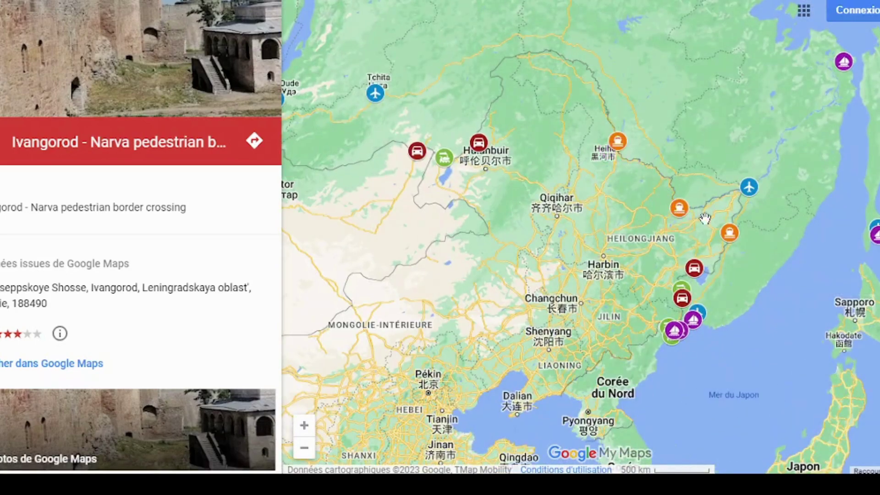
left_click_drag(792, 252, 769, 286)
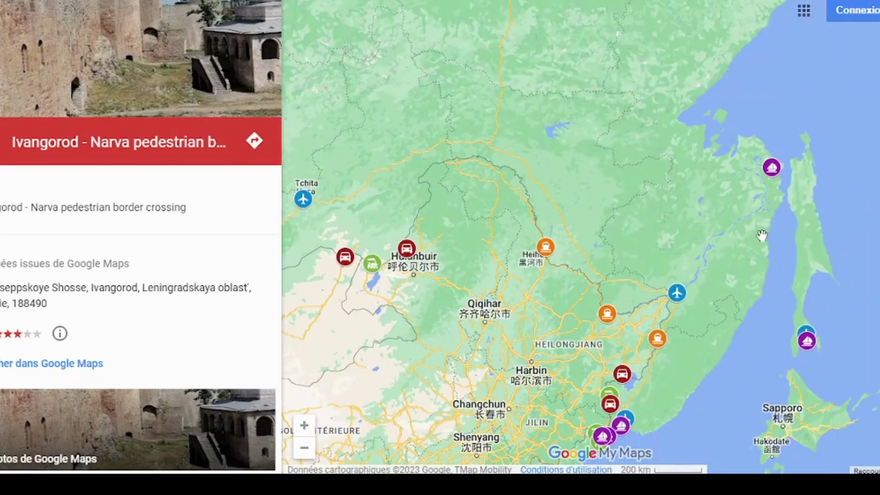
scroll(764, 235, "up", 1)
scroll(762, 240, "down", 3)
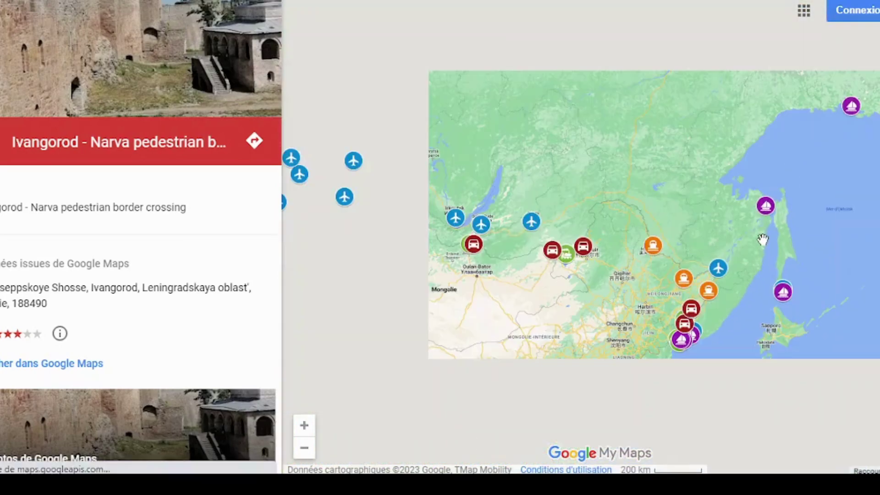
scroll(579, 283, "down", 1)
mouse_move(579, 283)
left_mouse_down()
mouse_move(518, 327)
mouse_move(480, 382)
mouse_move(431, 408)
left_mouse_up()
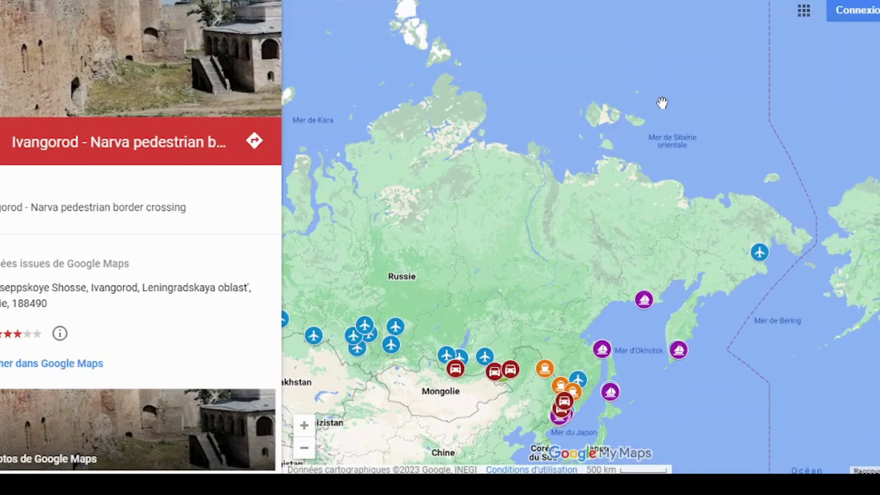
left_click_drag(424, 193, 679, 161)
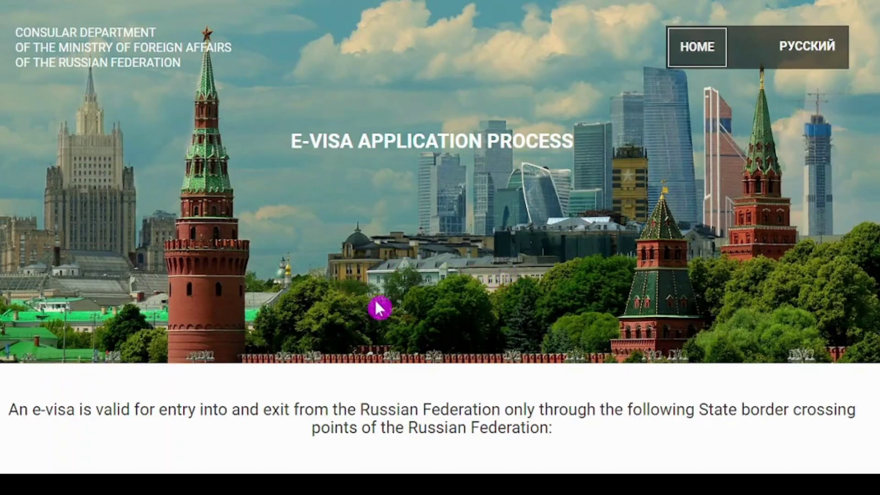
- Switch to the consular e-visa website and read through the list of border crossing points where an e-visa is valid
scroll(380, 298, "down", 5)
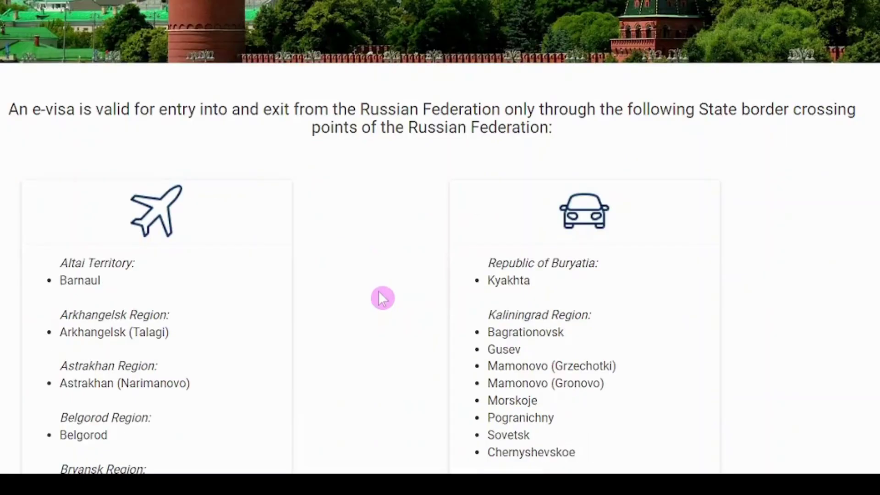
left_click(226, 111)
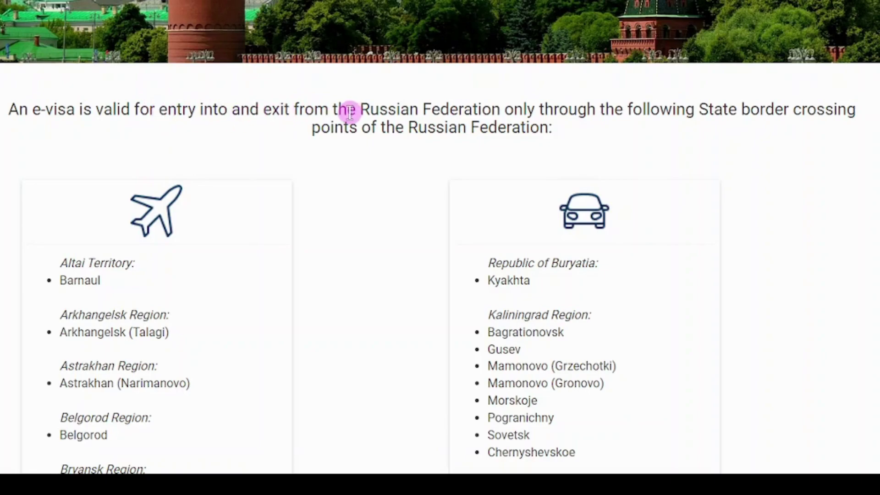
scroll(249, 89, "down", 5)
scroll(216, 245, "down", 20)
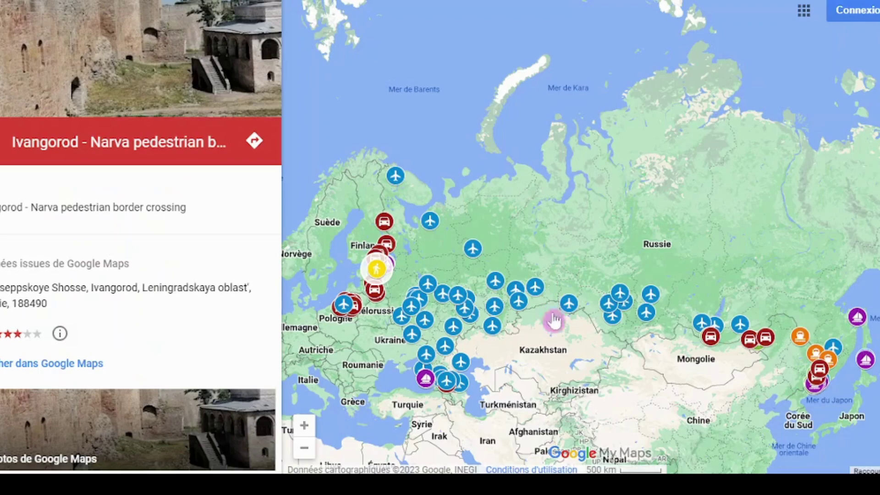
- Return to the Google My Maps map and examine the crossing points along Russia's southern border, especially around Kazakhstan
left_click_drag(554, 321, 567, 205)
scroll(567, 205, "up", 2)
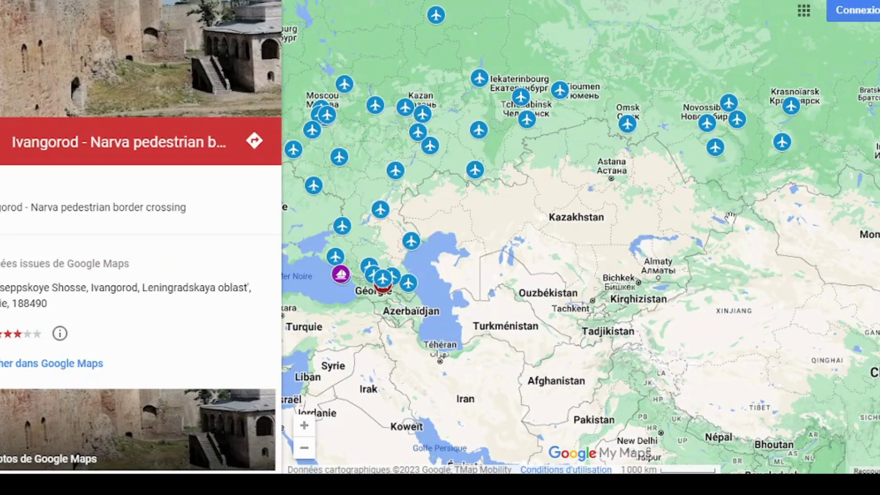
left_click_drag(705, 213, 710, 242)
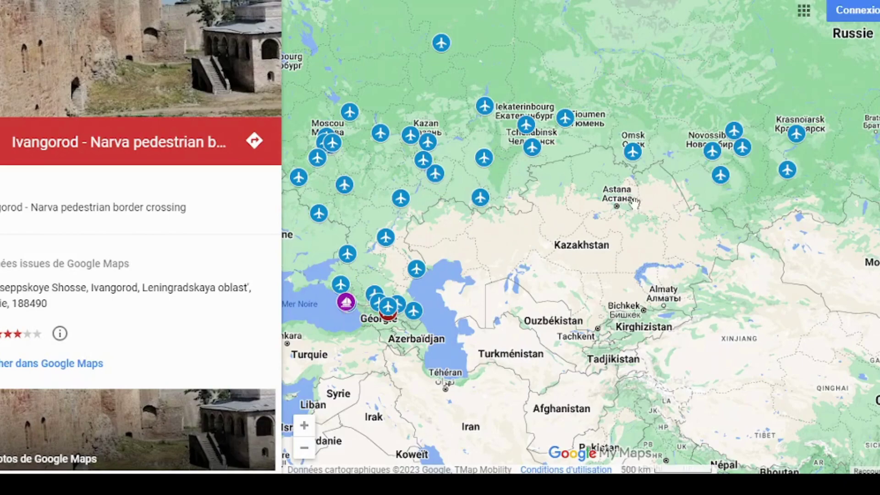
left_click_drag(470, 209, 599, 213)
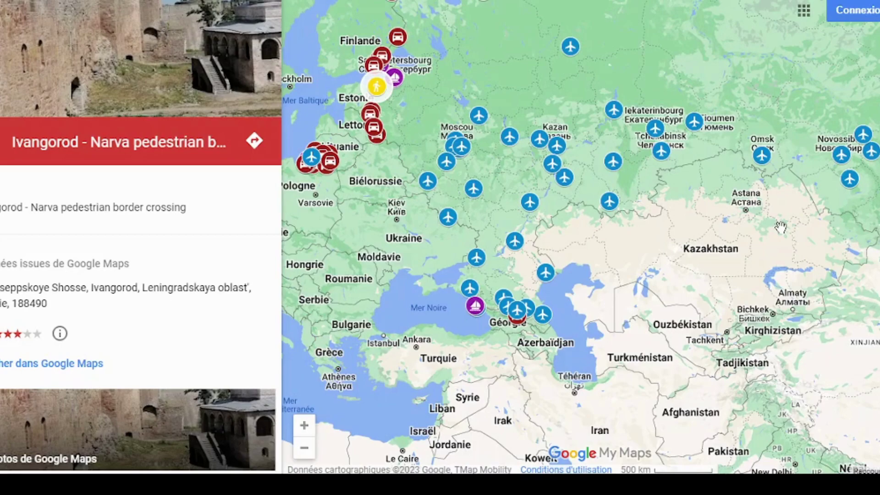
scroll(806, 197, "up", 2)
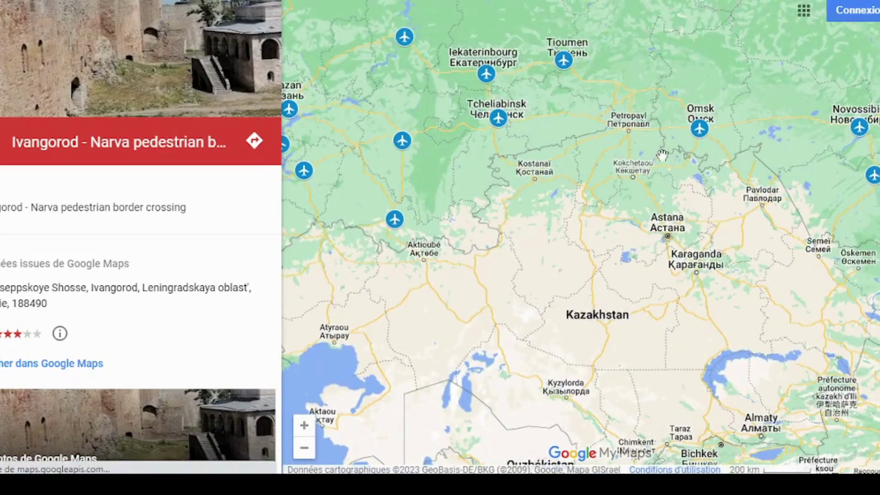
left_click(692, 133)
left_click(492, 129)
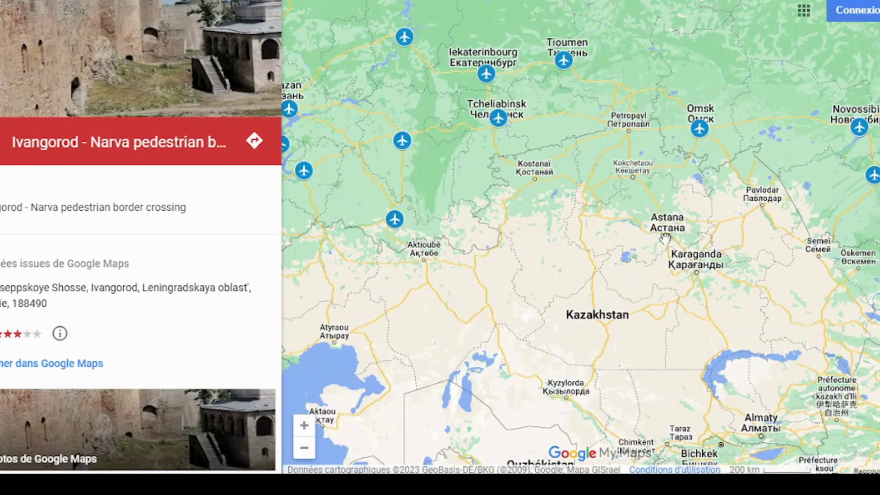
left_click_drag(618, 267, 561, 225)
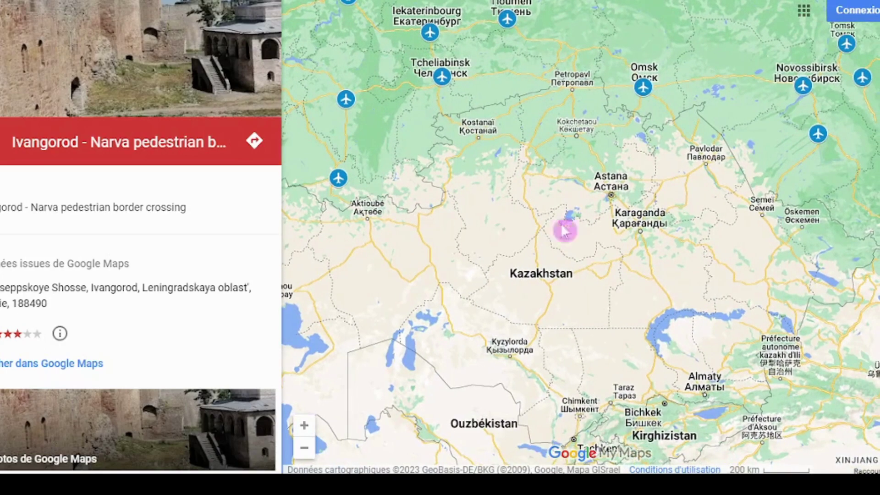
left_click(213, 41)
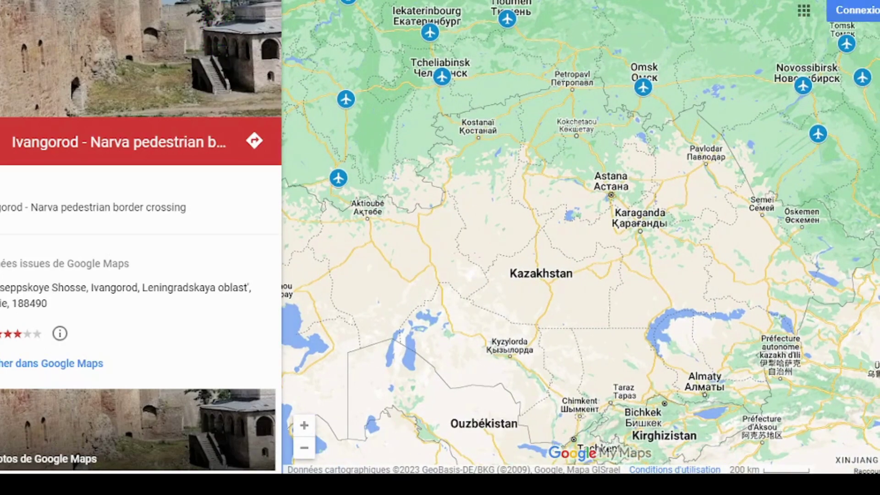